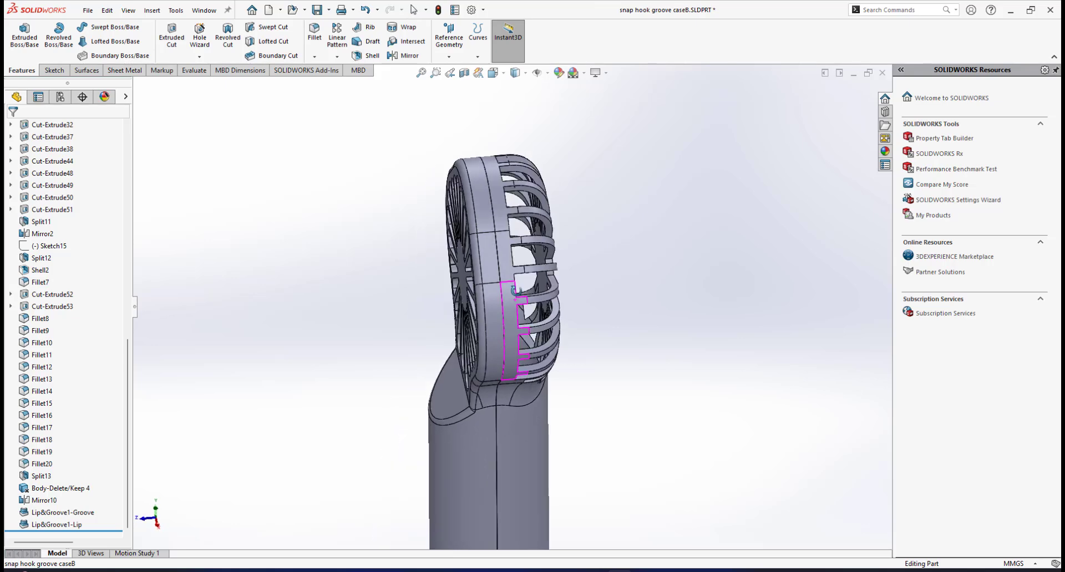
Isolate the casing half with the flat slotted grille, inspect its side, and restore the display of both bodies.
right_click(487, 248)
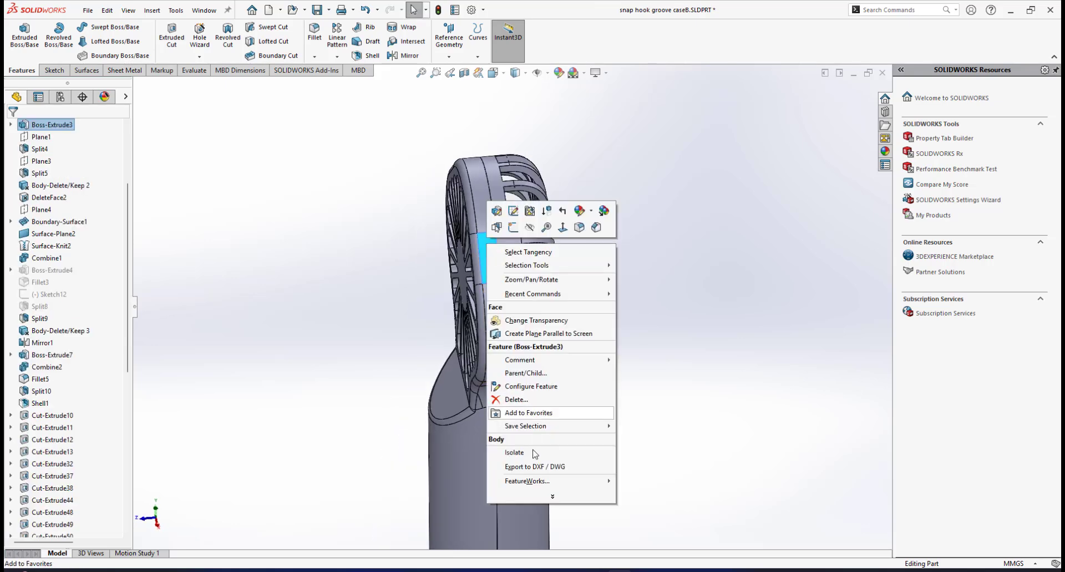
left_click(533, 453)
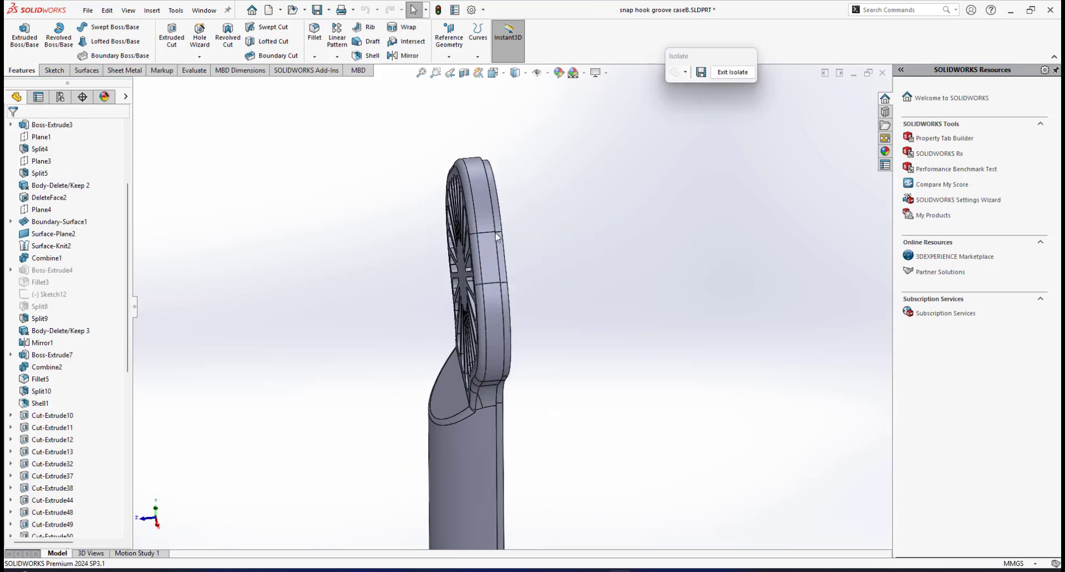
middle_click_drag(505, 235, 484, 235)
left_click(739, 74)
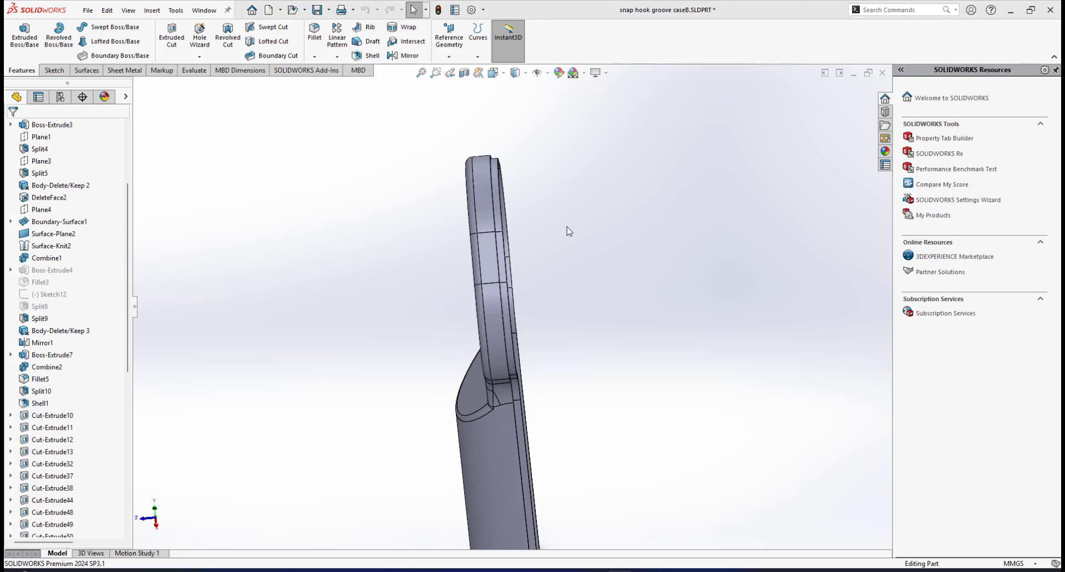
Isolate the casing half with the curved rib cage, inspect its mating edge, and restore the display of both bodies.
right_click(502, 214)
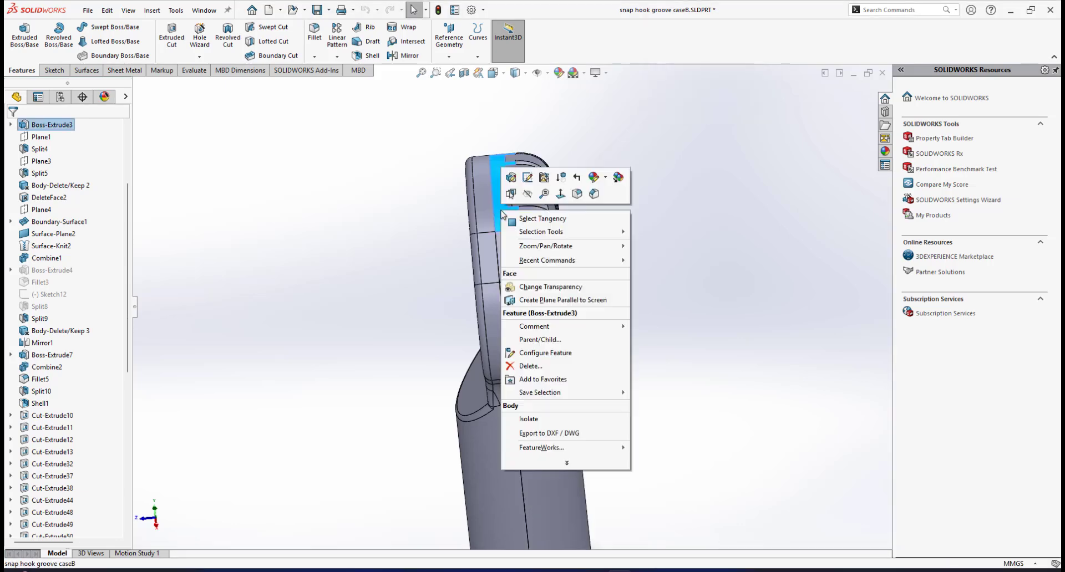
left_click(539, 420)
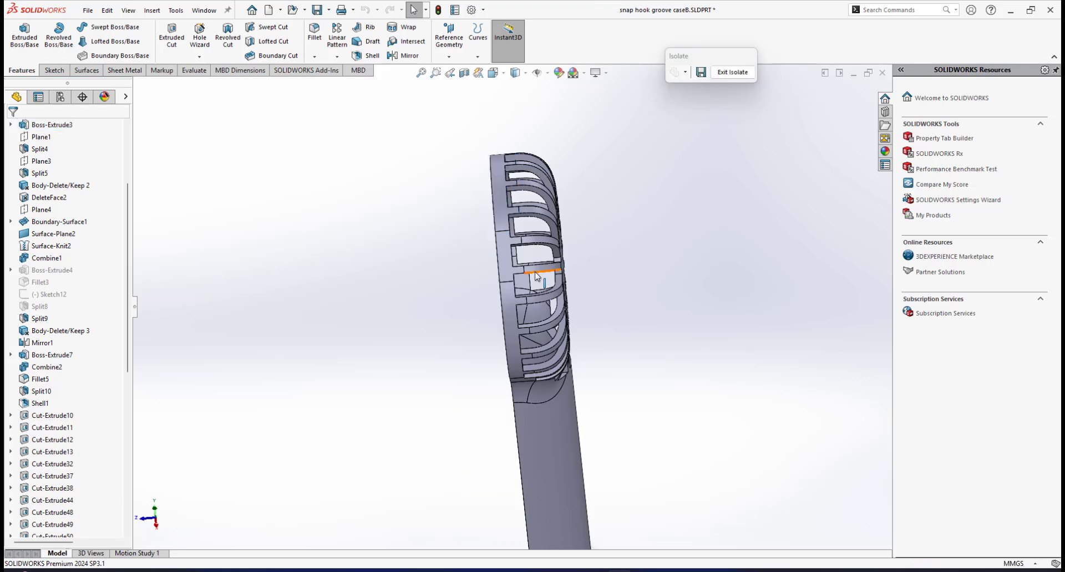
middle_click_drag(575, 278, 638, 266)
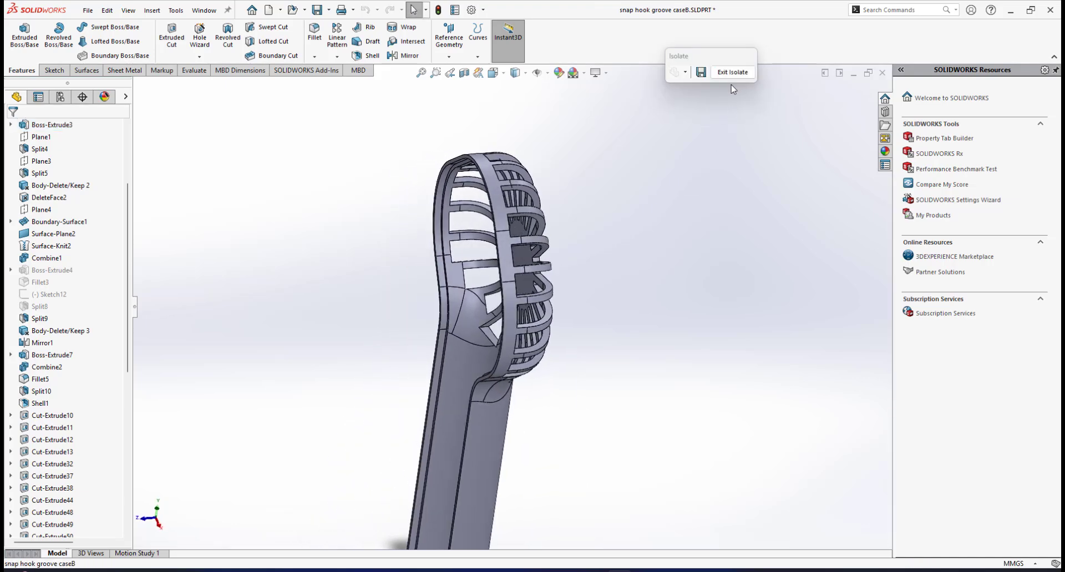
left_click(732, 72)
Examine the curved rib cage and outer rim of the fan head from several angles.
middle_click_drag(510, 216, 472, 295)
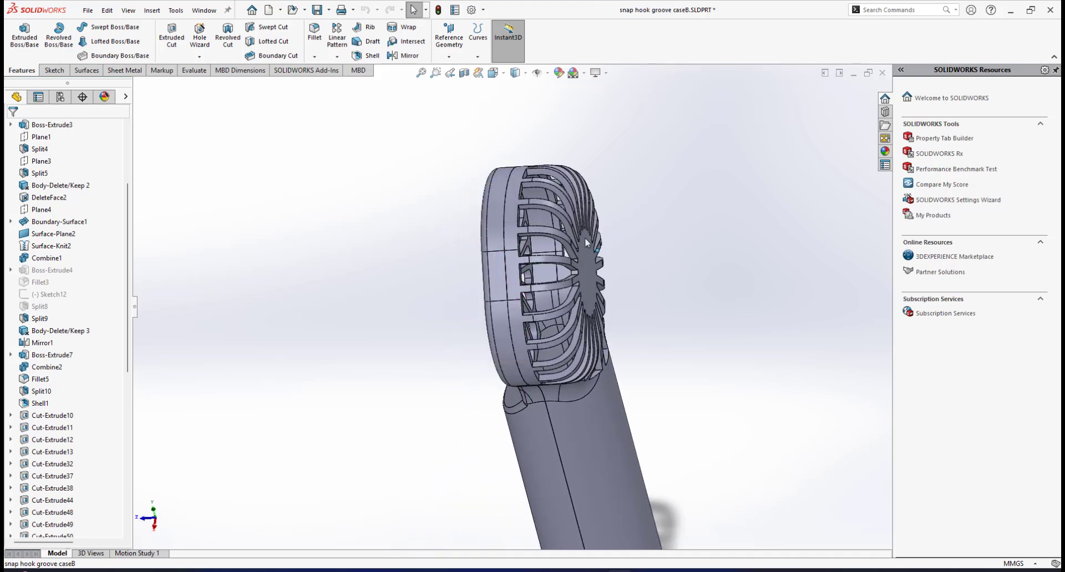
middle_click_drag(563, 270, 504, 194)
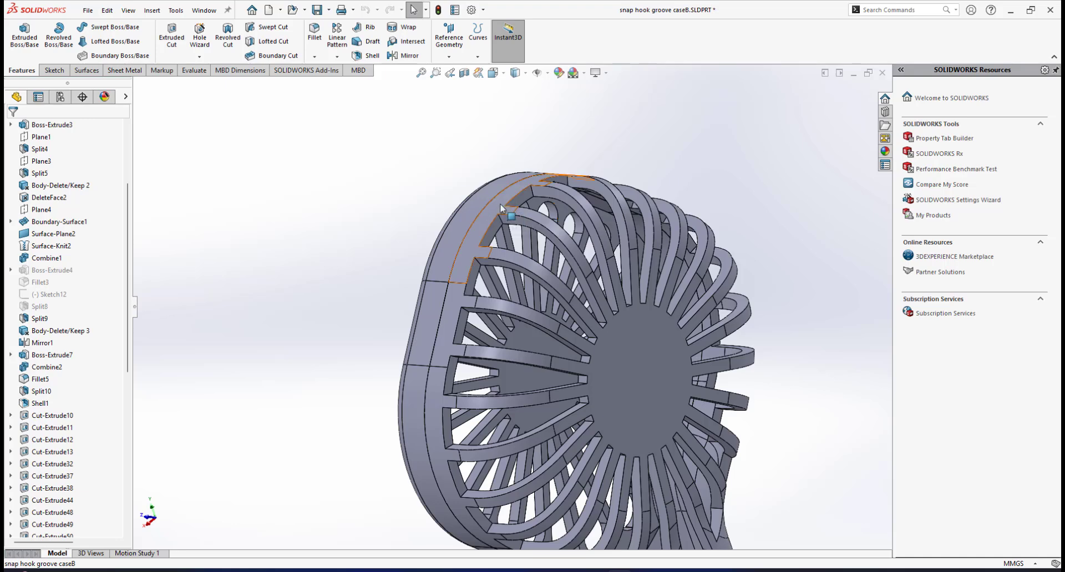
scroll(527, 358, "up", 5)
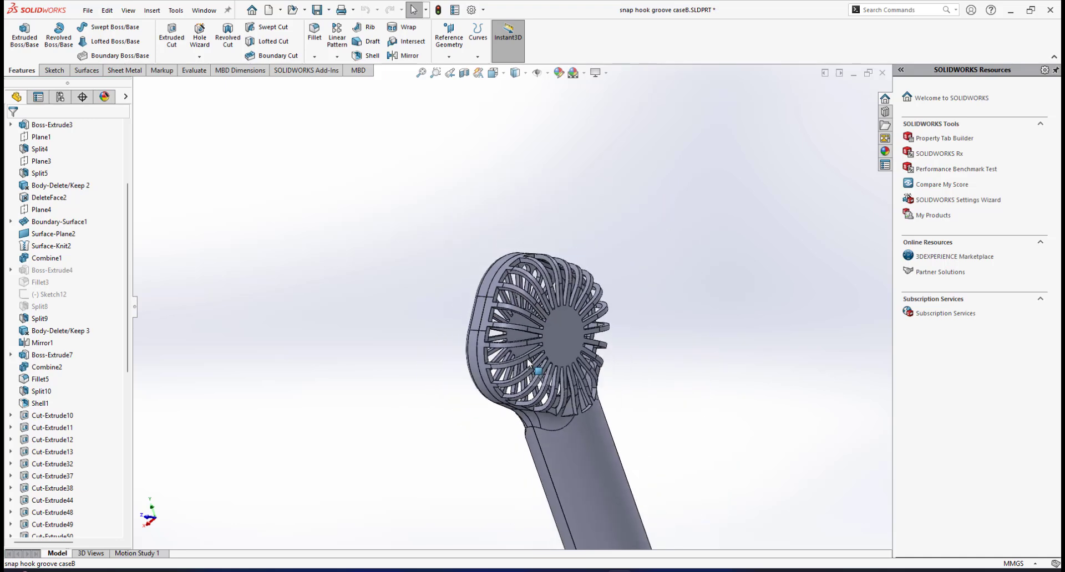
middle_click_drag(526, 358, 438, 188)
scroll(529, 334, "down", 3)
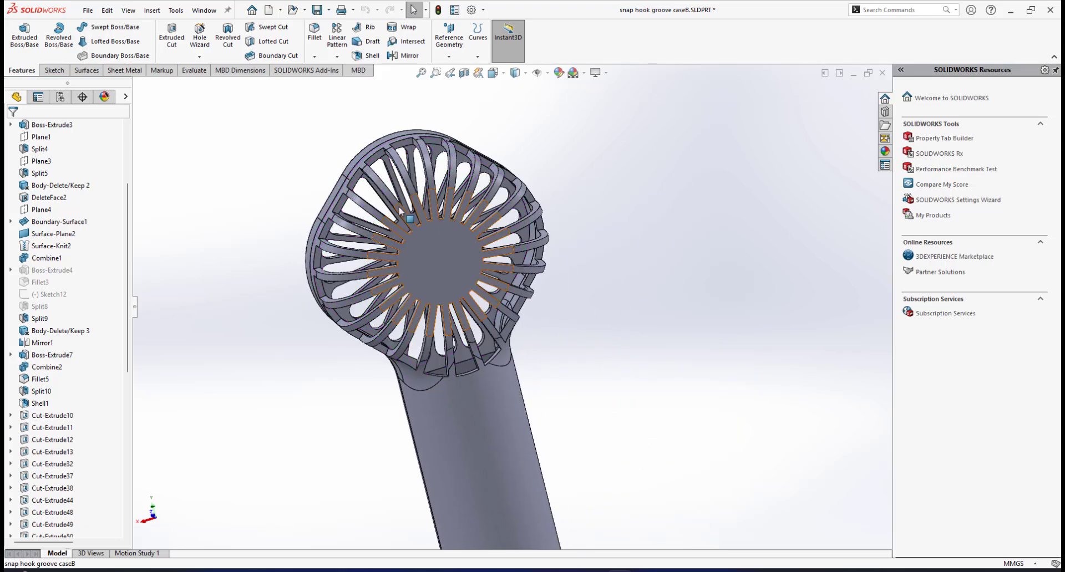
scroll(400, 221, "up", 5)
scroll(400, 221, "down", 3)
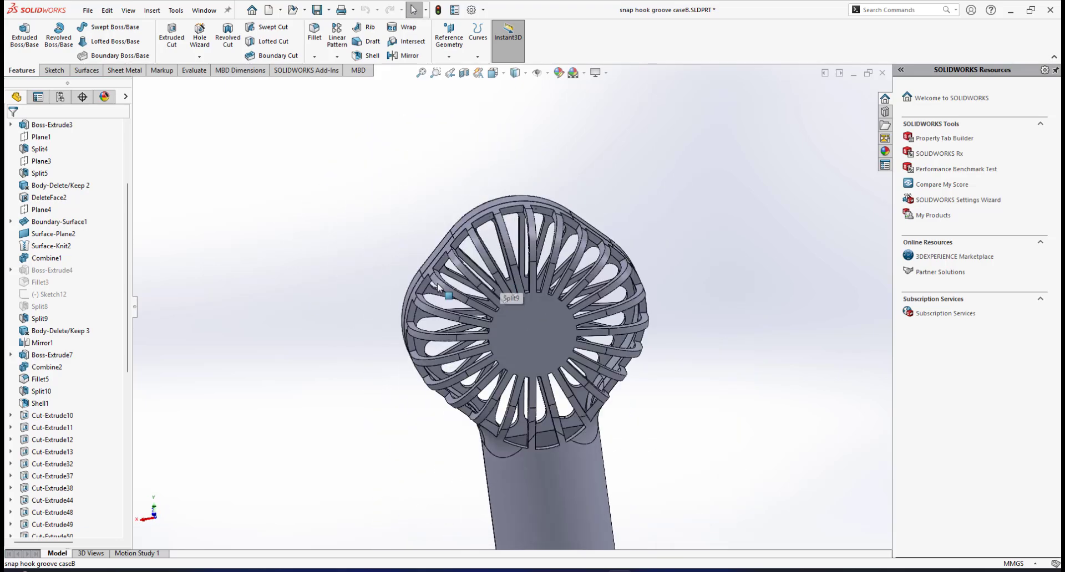
key("ctrl+1")
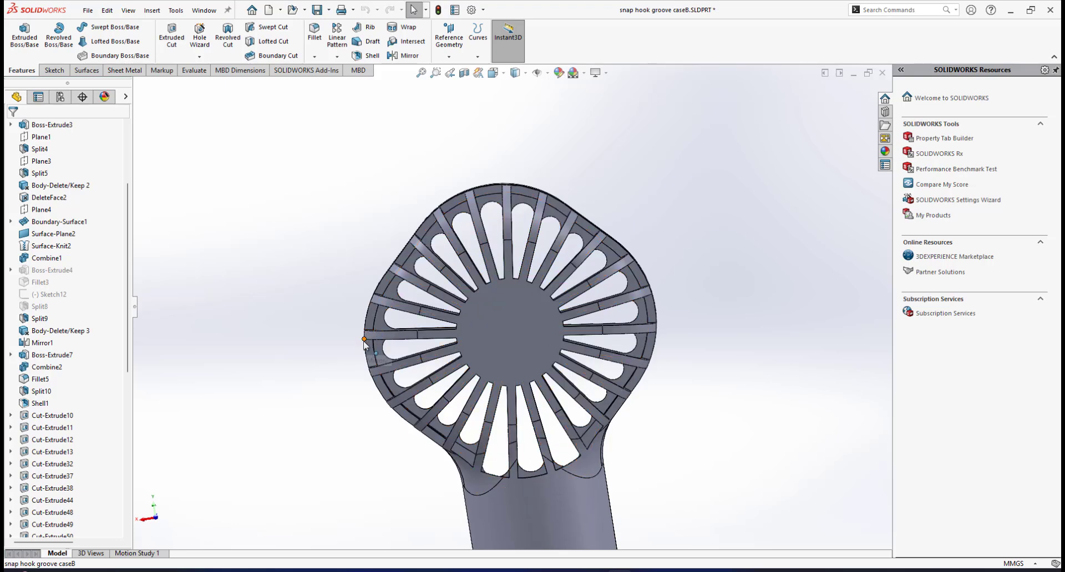
middle_click_drag(460, 294, 516, 318)
scroll(495, 201, "down", 2)
scroll(497, 260, "up", 3)
scroll(504, 341, "down", 2)
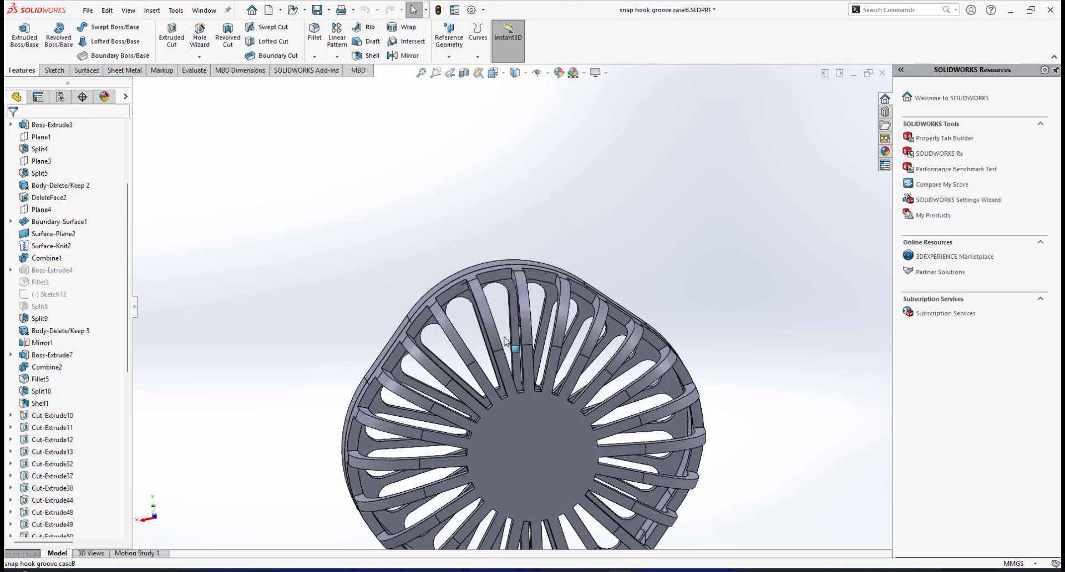
left_click(336, 57)
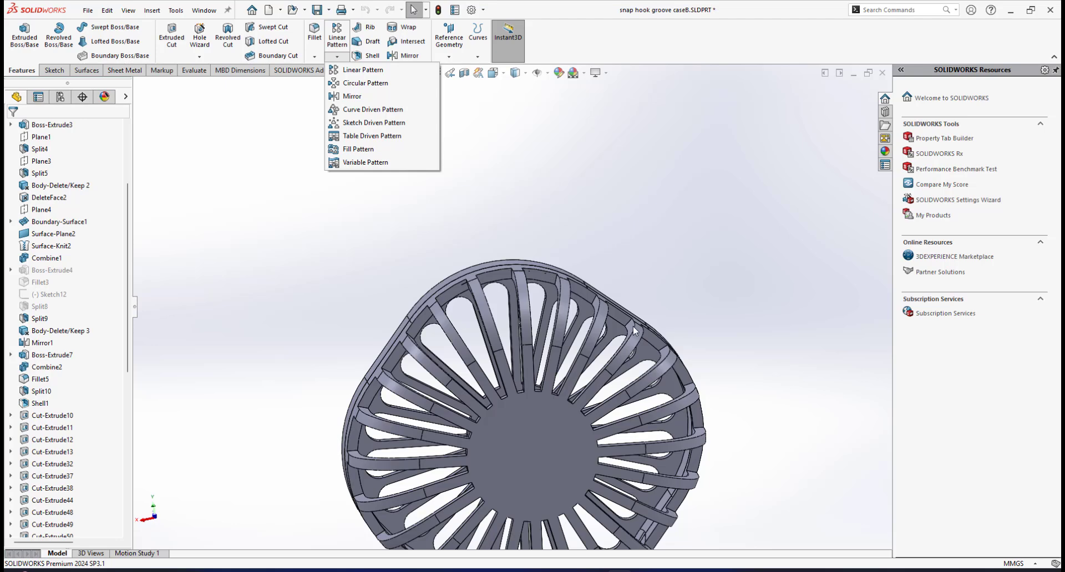
left_click(664, 261)
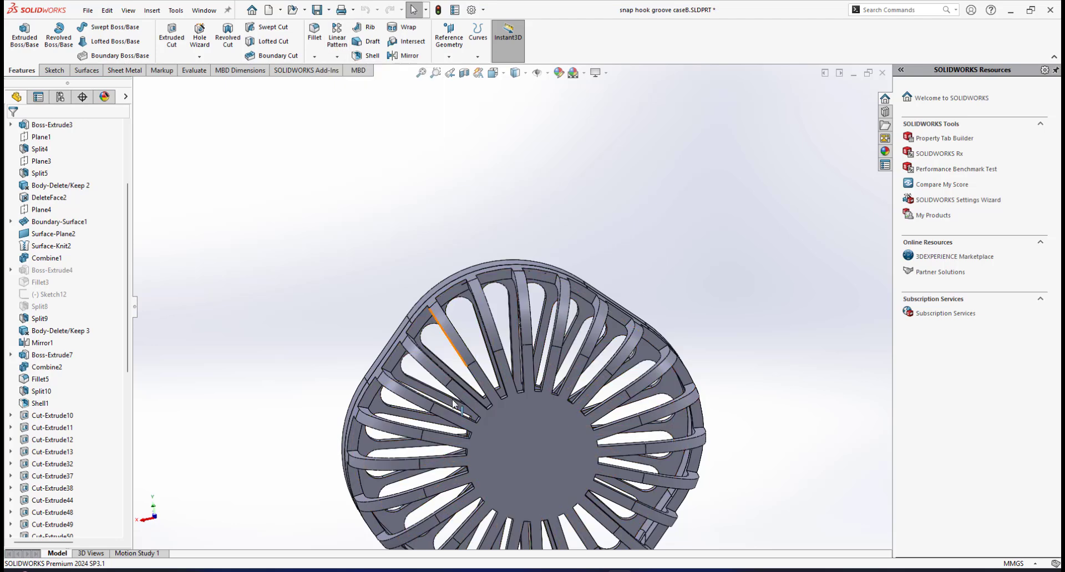
scroll(520, 414, "up", 3)
scroll(521, 409, "down", 2)
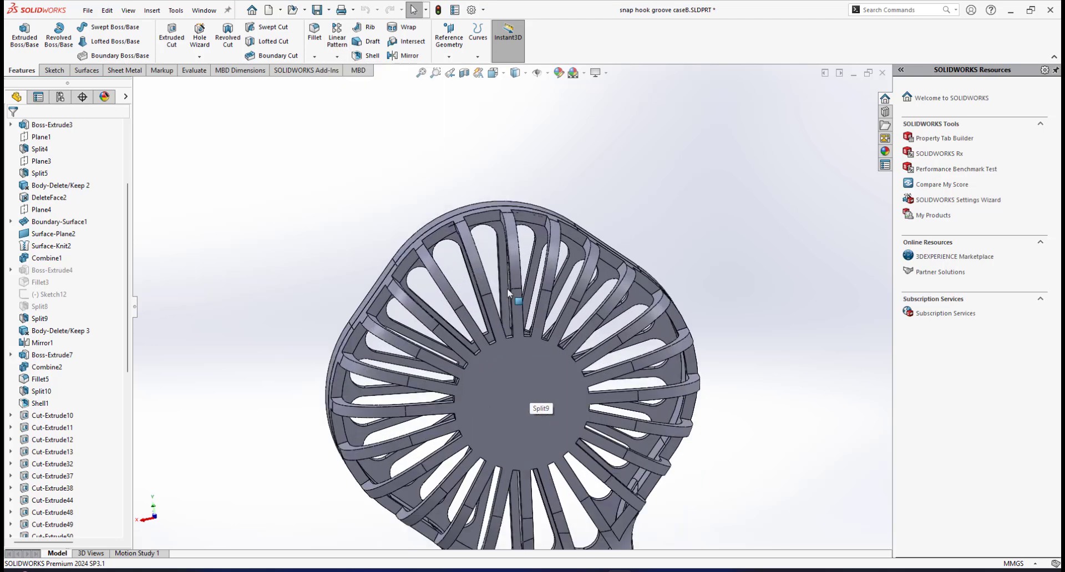
middle_click_drag(507, 288, 509, 311)
scroll(508, 317, "up", 3)
scroll(509, 317, "down", 2)
scroll(522, 316, "down", 1)
scroll(519, 381, "up", 2)
scroll(522, 360, "down", 1)
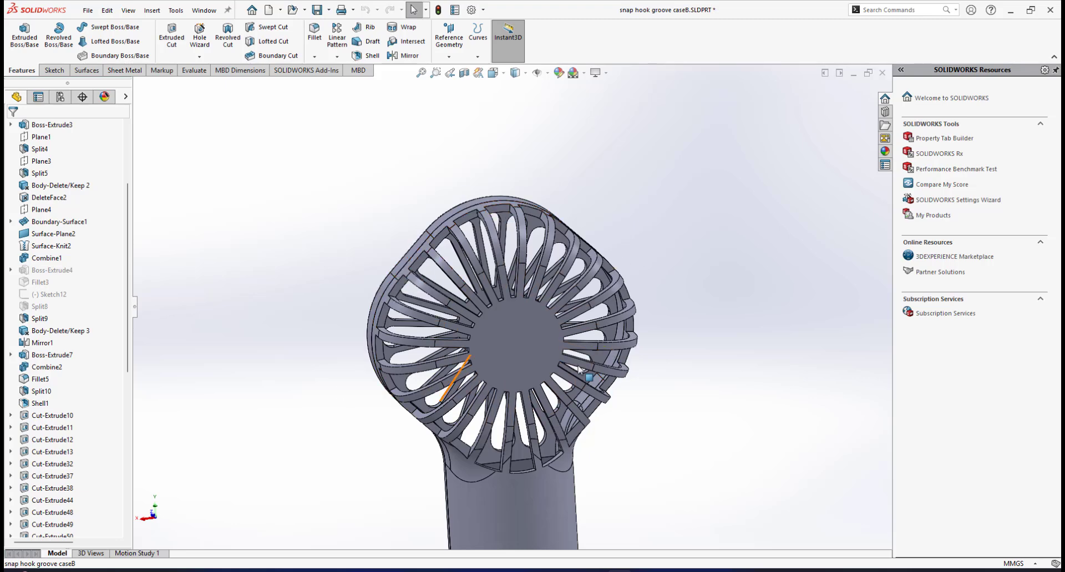
Isolate the casing half with the flat slotted grille.
middle_click_drag(578, 369, 461, 248)
right_click(461, 247)
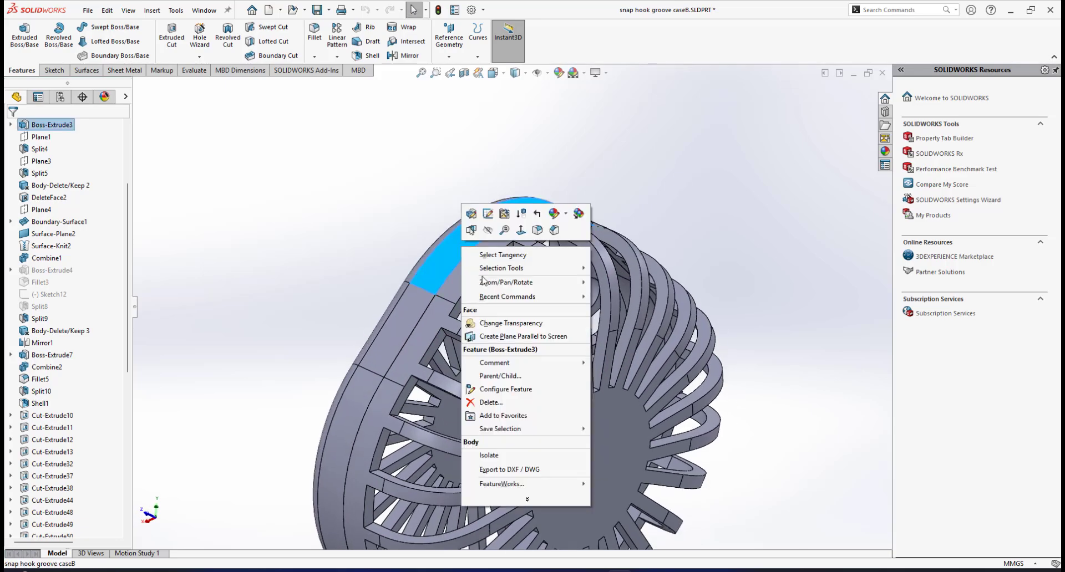
left_click(489, 455)
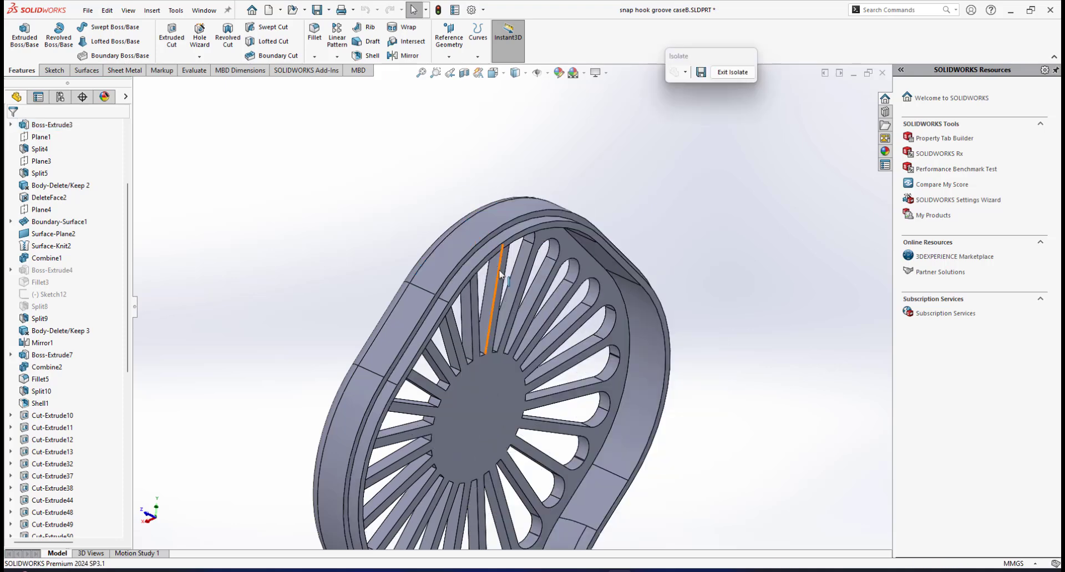
Examine the lip and inner wall along the upper rim of the isolated casing half.
middle_click_drag(507, 286, 471, 242)
scroll(471, 242, "down", 5)
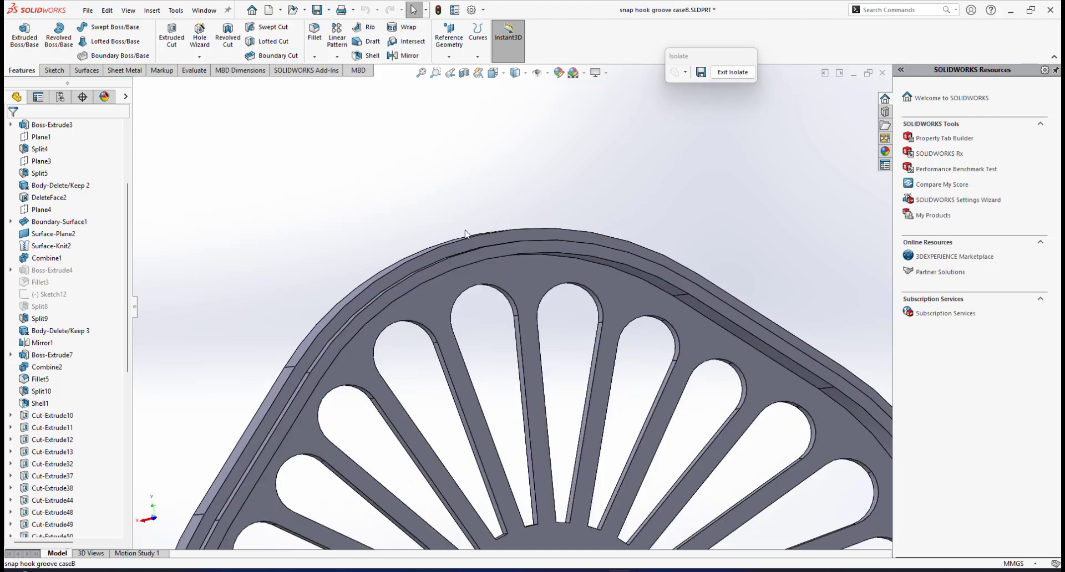
scroll(514, 311, "up", 3)
middle_click_drag(514, 311, 540, 329)
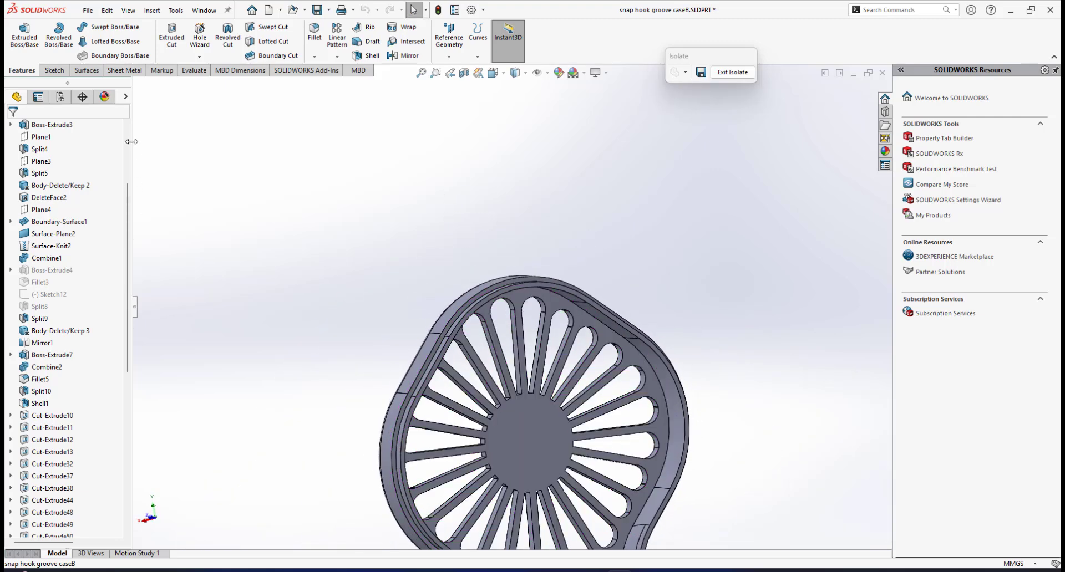
middle_click_drag(469, 328, 486, 262)
scroll(477, 270, "down", 3)
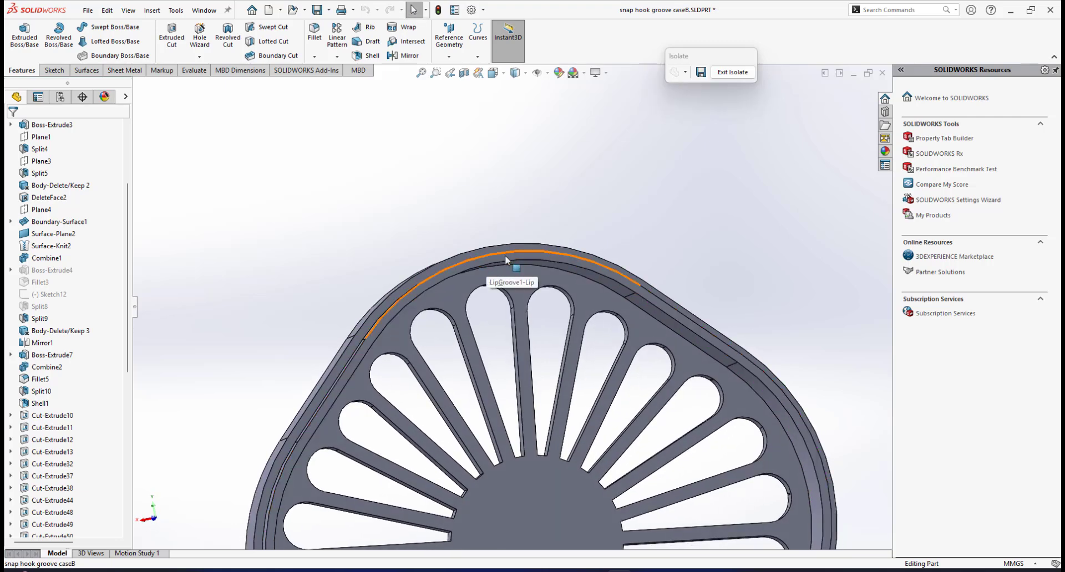
middle_click_drag(489, 257, 494, 271)
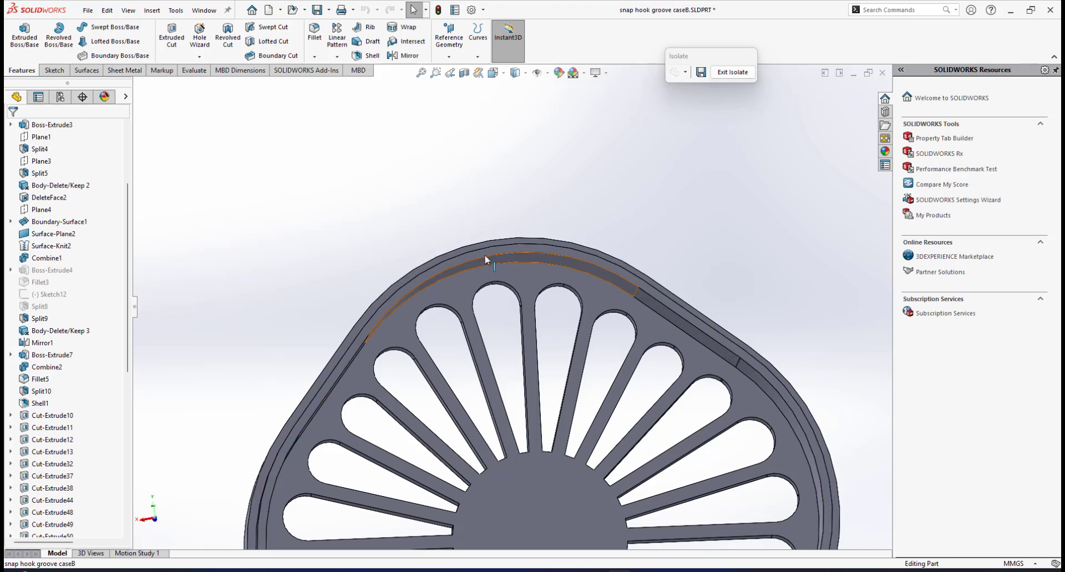
scroll(507, 311, "up", 4)
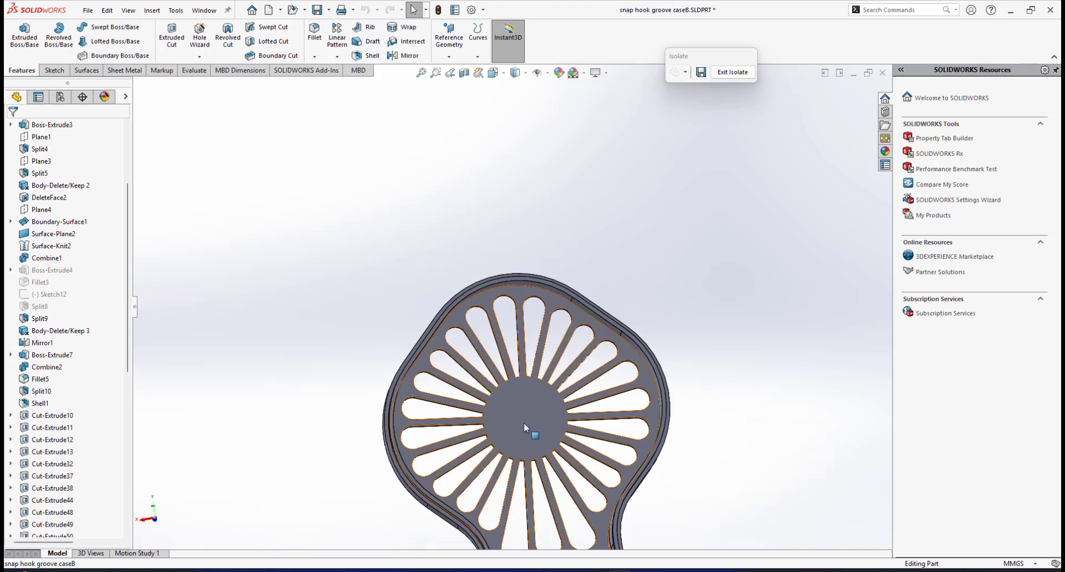
scroll(494, 308, "down", 5)
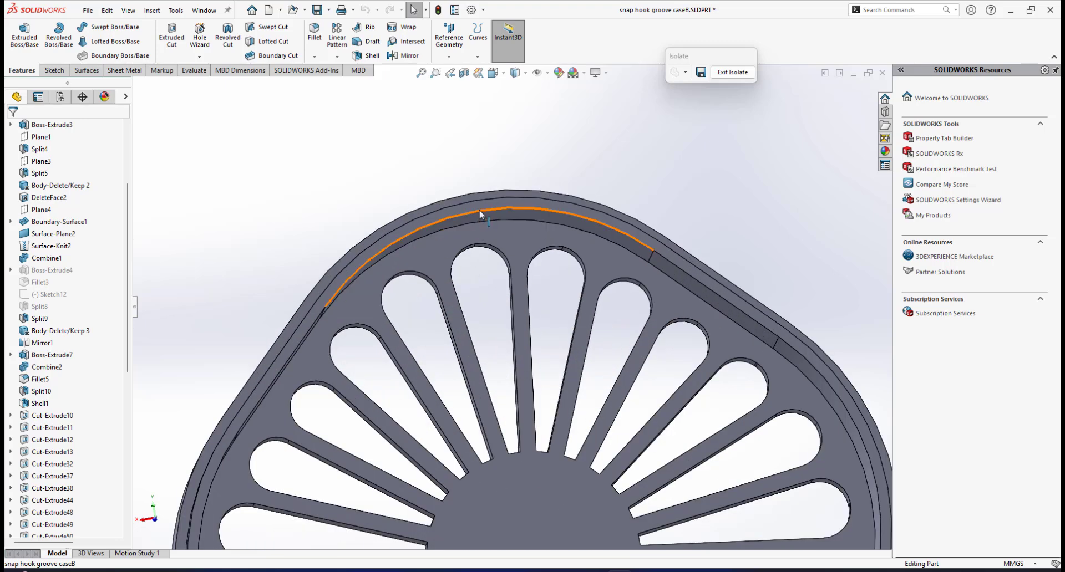
scroll(520, 446, "up", 3)
scroll(523, 350, "down", 2)
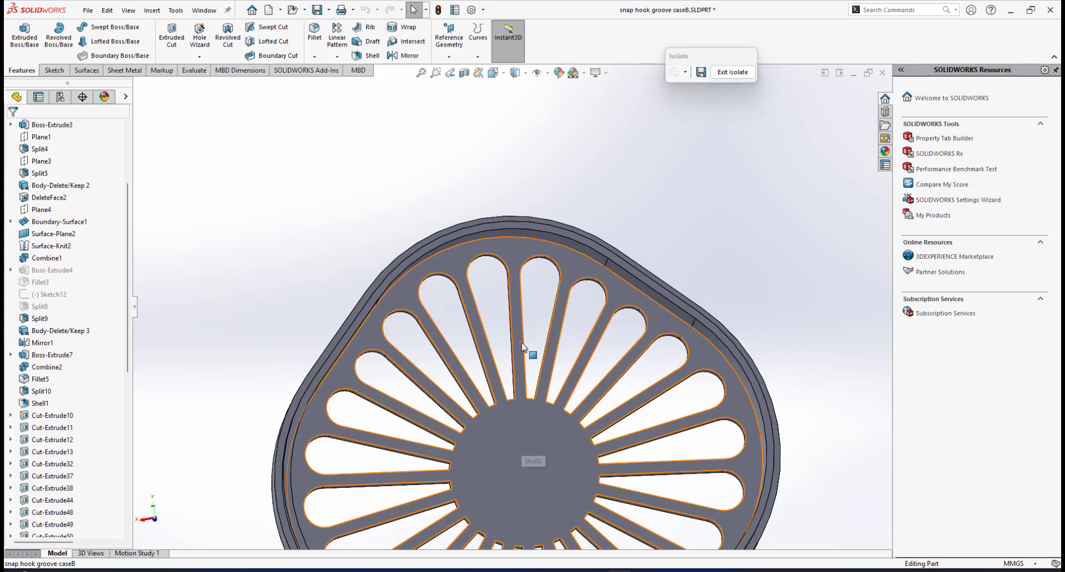
scroll(501, 337, "up", 2)
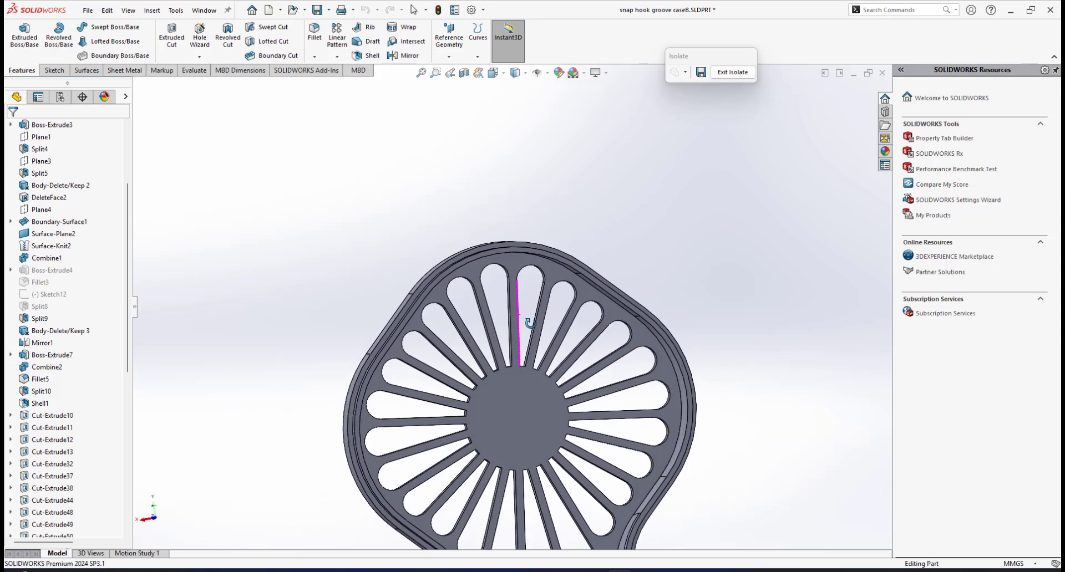
scroll(522, 280, "down", 2)
Start a sketch on the lip's flat end face and place a point at about X 6.17, Y 22.25 mm.
middle_click_drag(565, 283, 598, 270)
left_click(605, 254)
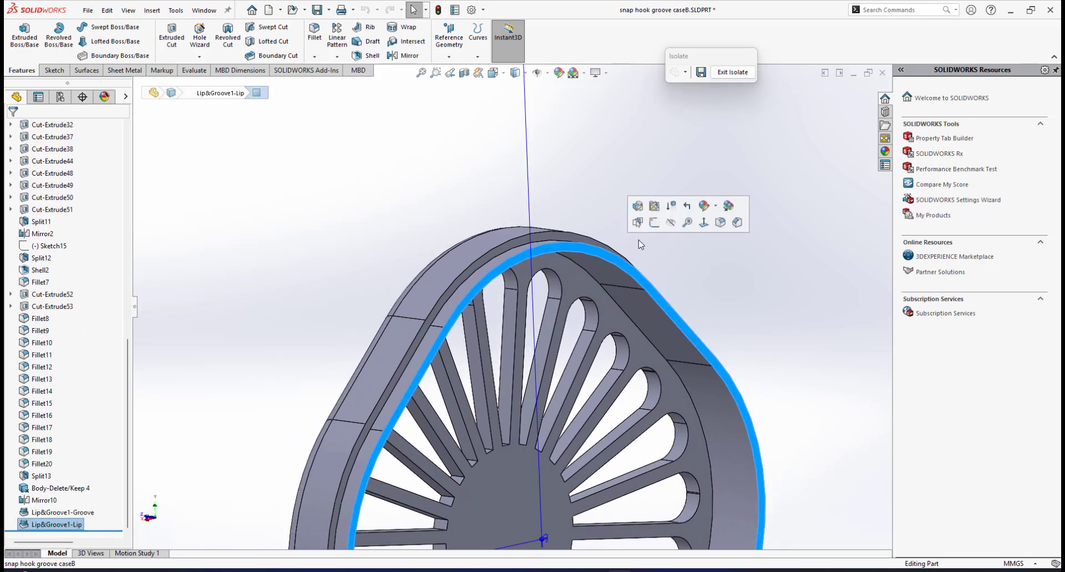
left_click(654, 228)
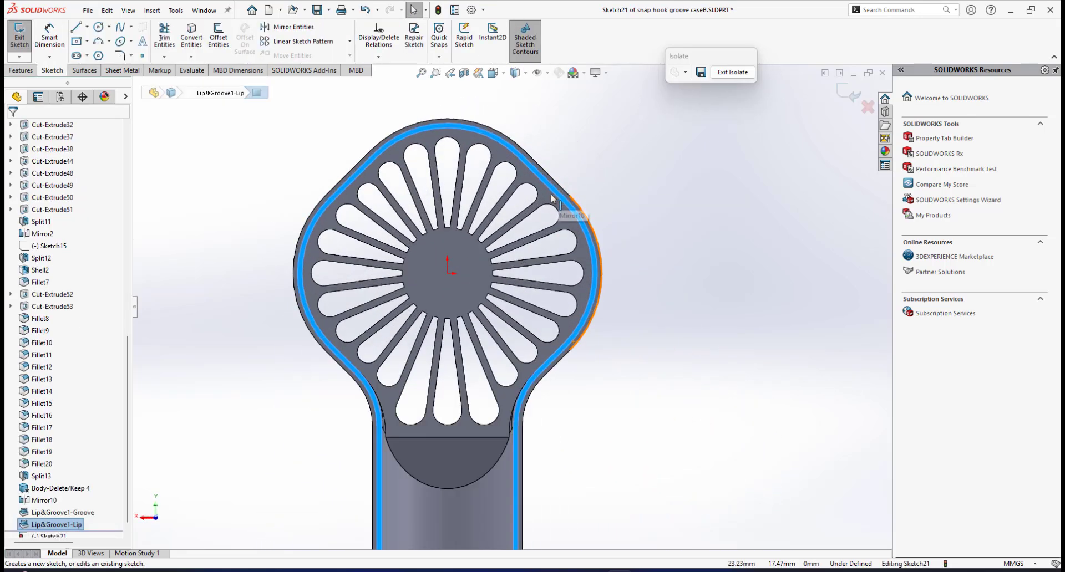
left_click(143, 56)
scroll(413, 219, "down", 3)
left_click(499, 248)
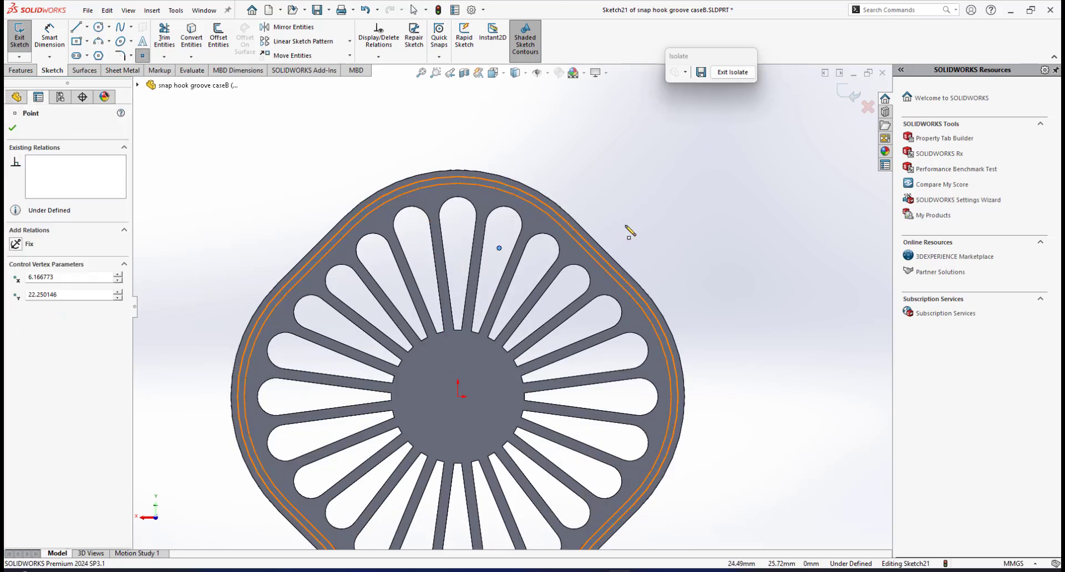
right_click(628, 232)
left_click(643, 230)
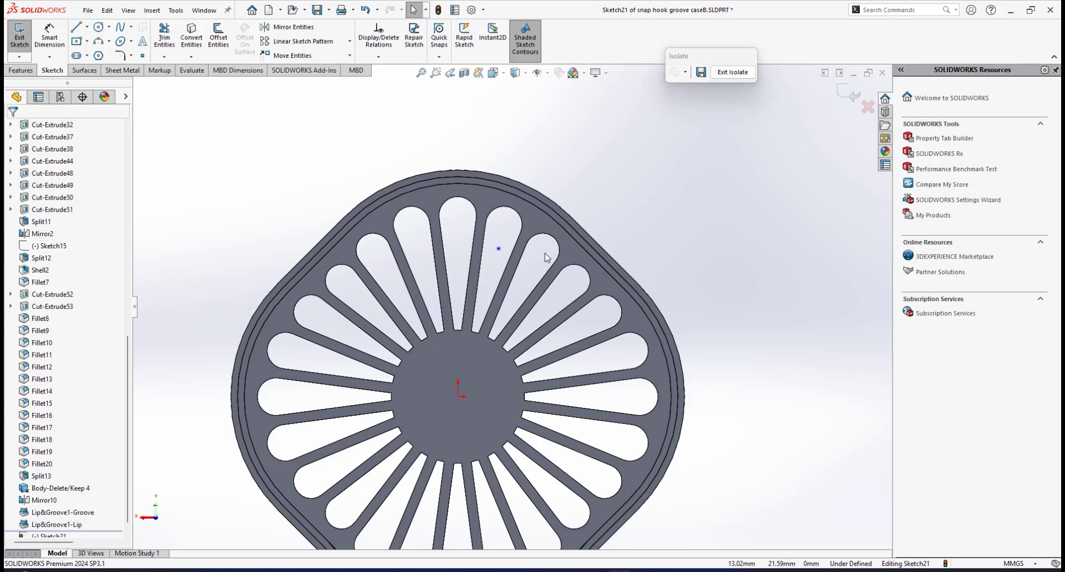
Make the sketch point concentric with the lip's upper inner arc edge and finish the sketch.
scroll(515, 261, "down", 2)
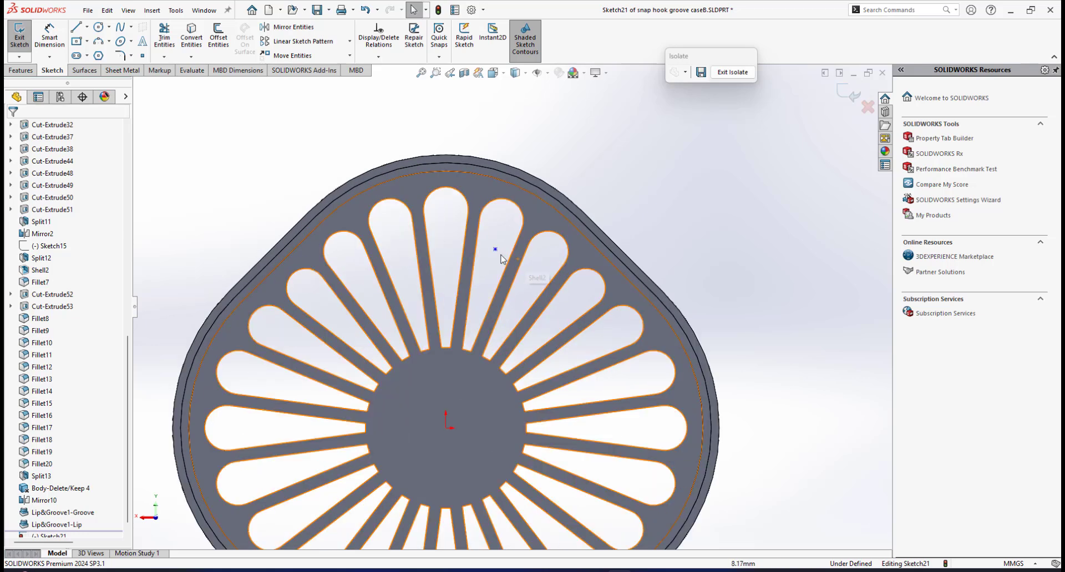
left_click(495, 250)
left_click(453, 176, "ctrl")
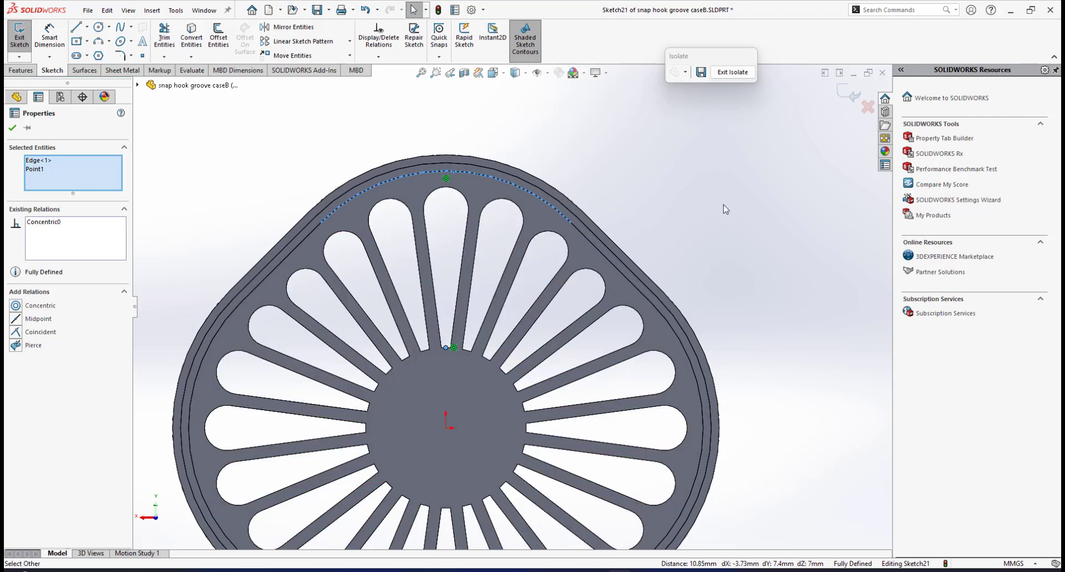
left_click(840, 93)
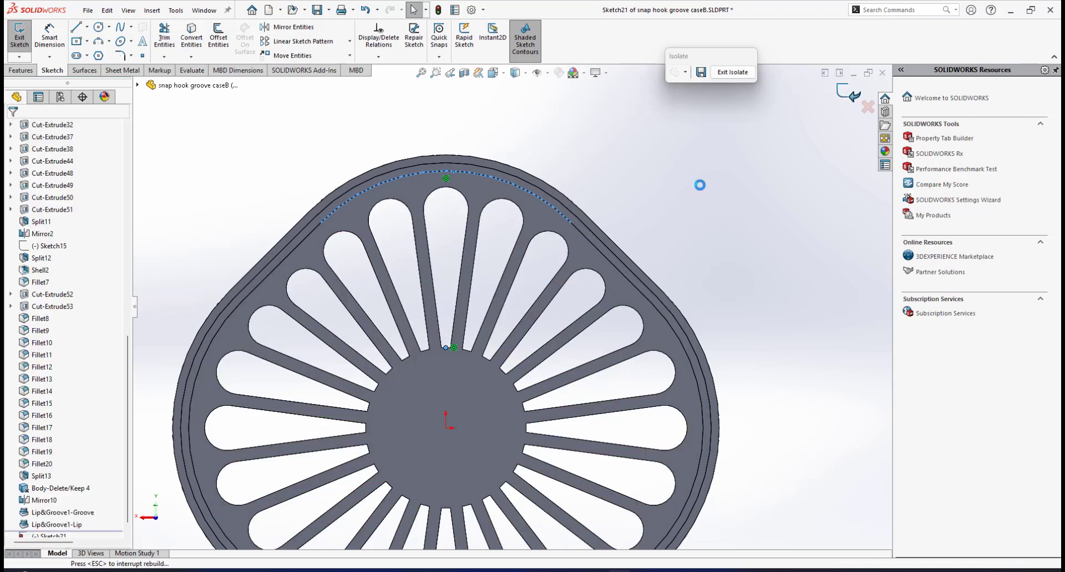
mouse_move(475, 343)
middle_mouse_down()
mouse_move(482, 330)
mouse_move(500, 329)
mouse_move(510, 355)
mouse_move(542, 309)
mouse_move(528, 296)
middle_mouse_up()
scroll(503, 331, "up", 3)
scroll(511, 355, "up", 2)
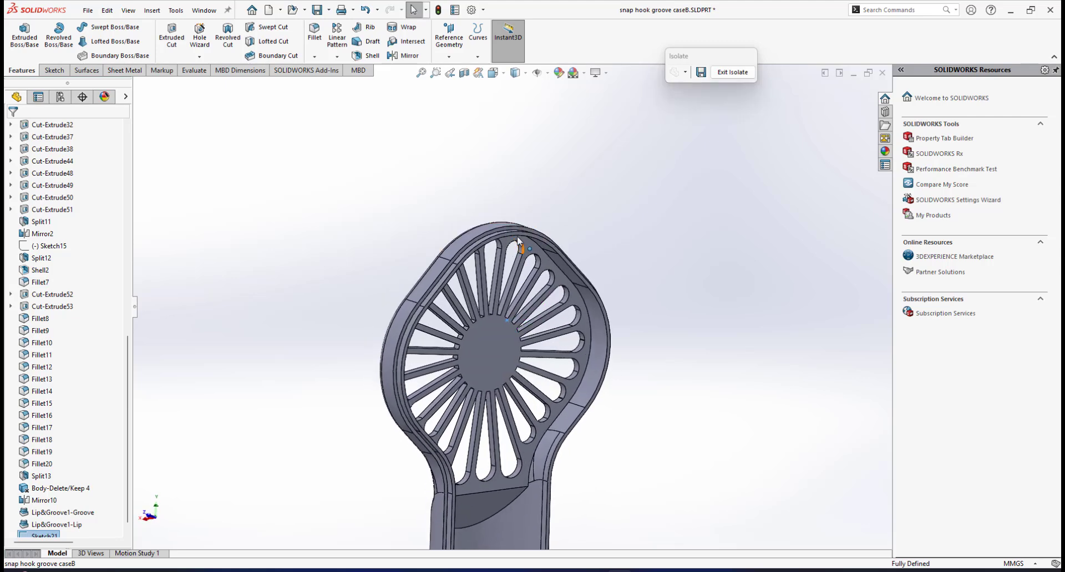
Start a new sketch on the Right Plane.
scroll(130, 144, "up", 15)
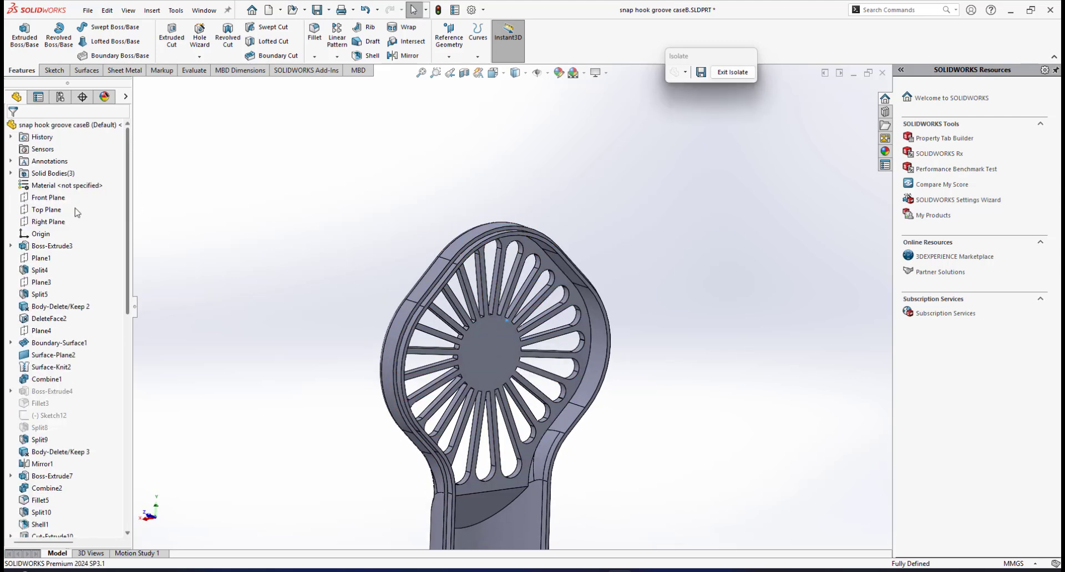
left_click(40, 222)
left_click(47, 206)
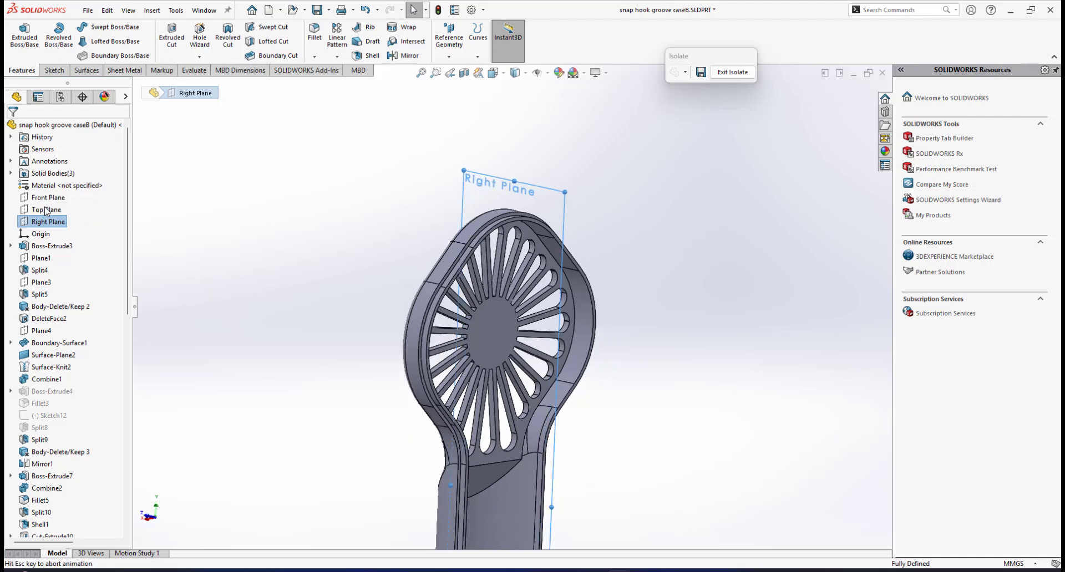
scroll(547, 199, "down", 5)
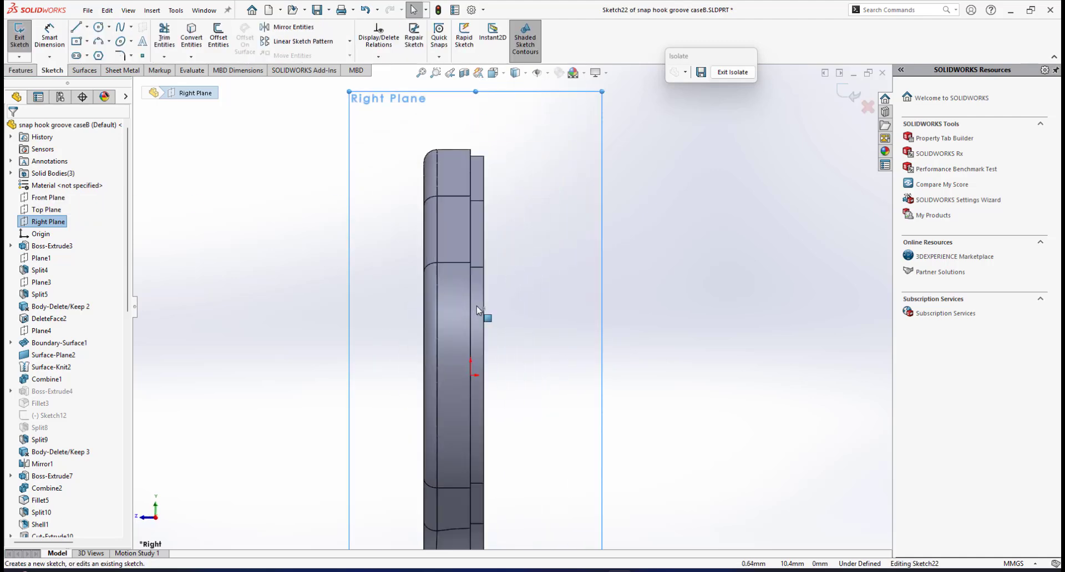
scroll(509, 308, "up", 3)
scroll(509, 308, "down", 3)
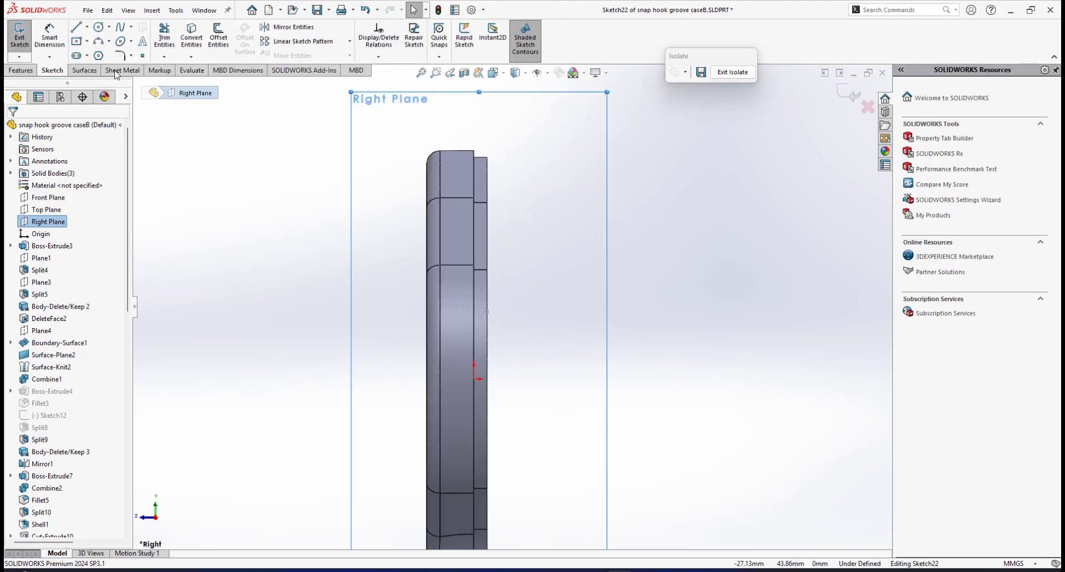
Draw a horizontal centerline outward from the reference point on the lip's end face as the axis of revolution.
left_click(85, 55)
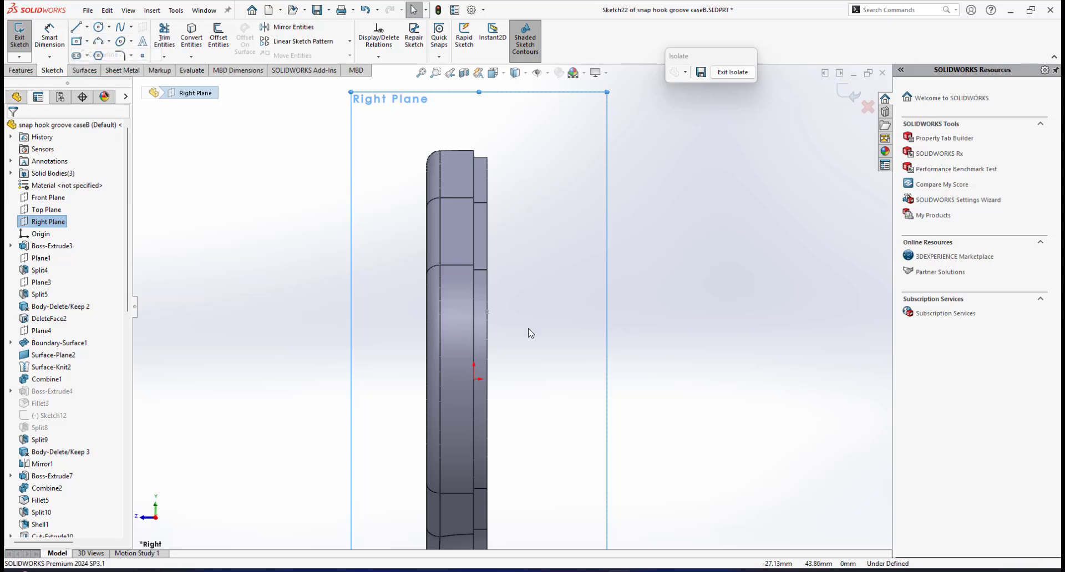
left_click(487, 313)
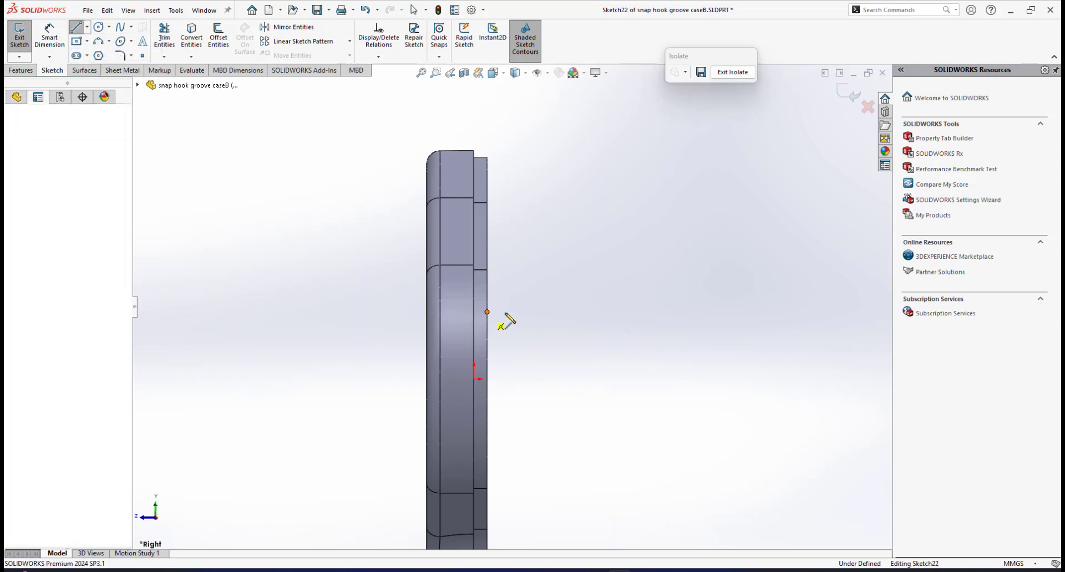
left_click(536, 312)
right_click(601, 295)
left_click(623, 306)
scroll(506, 238, "up", 3)
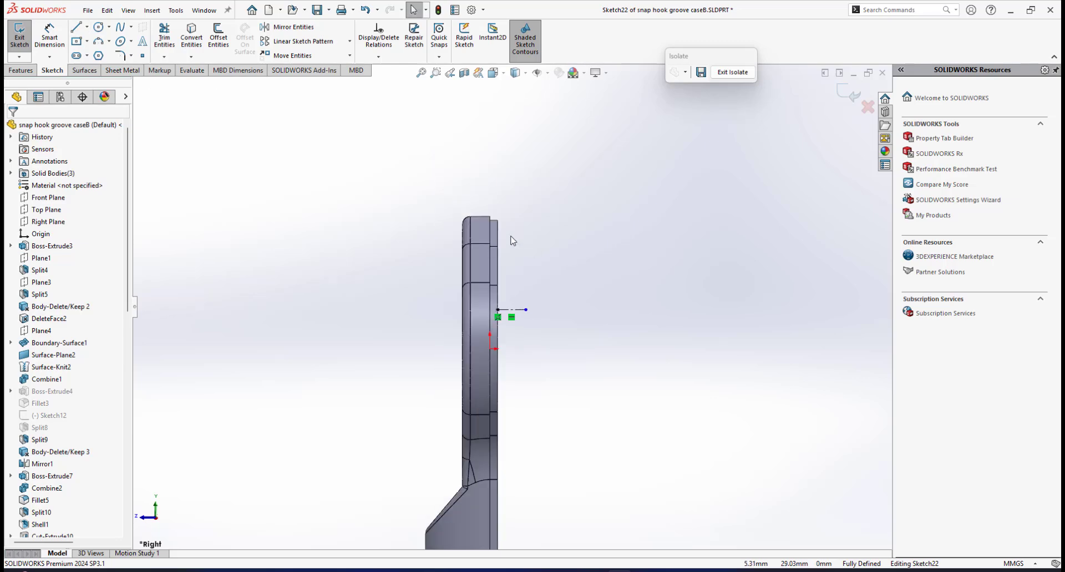
Display the casing half with hidden lines visible so the lip's inner edge can be picked.
scroll(435, 214, "down", 5)
scroll(477, 234, "down", 1)
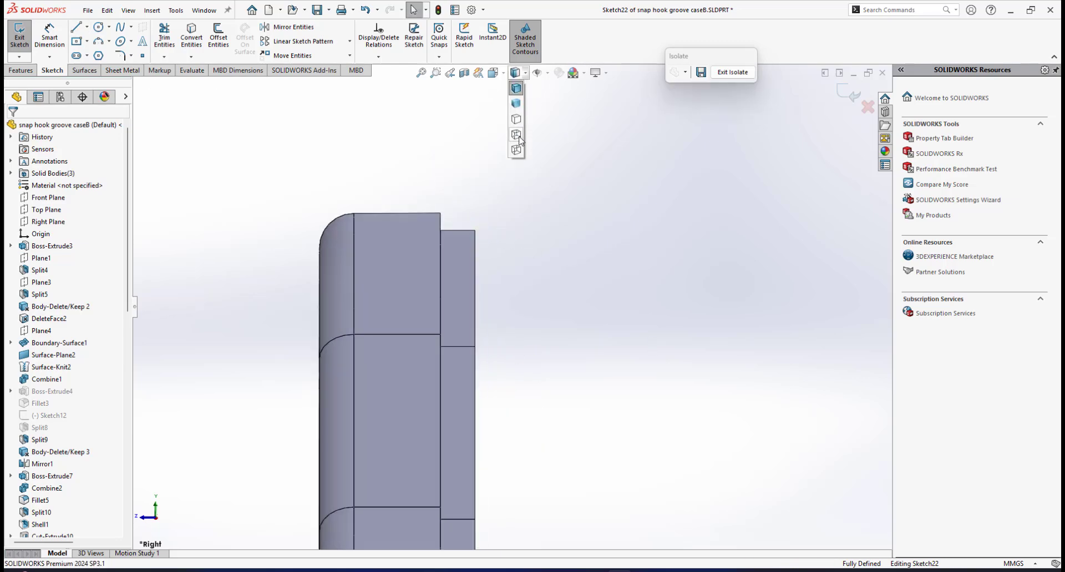
left_click(516, 136)
scroll(508, 189, "down", 2)
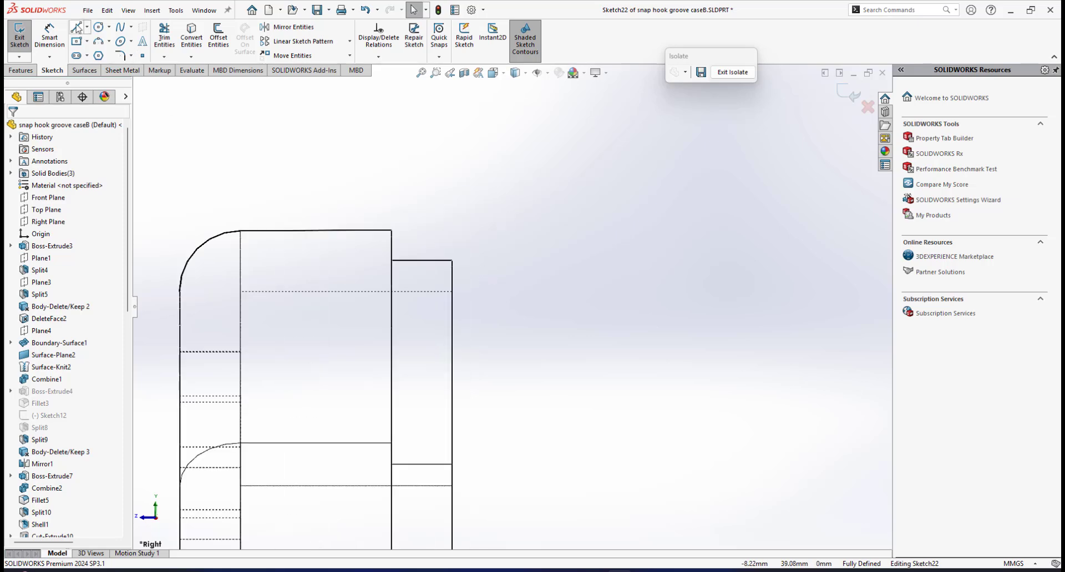
Sketch a closed hook profile about 2.81 mm long on the lip's end, with a sloped outer edge and a shoulder about 1.41 mm long.
left_click(77, 26)
left_click(452, 291)
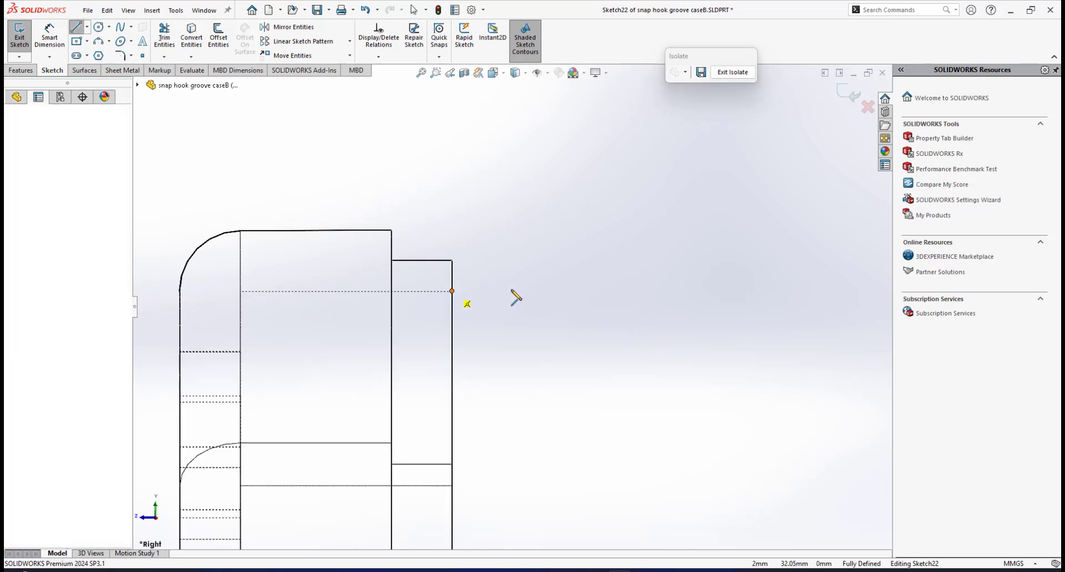
left_click(537, 292)
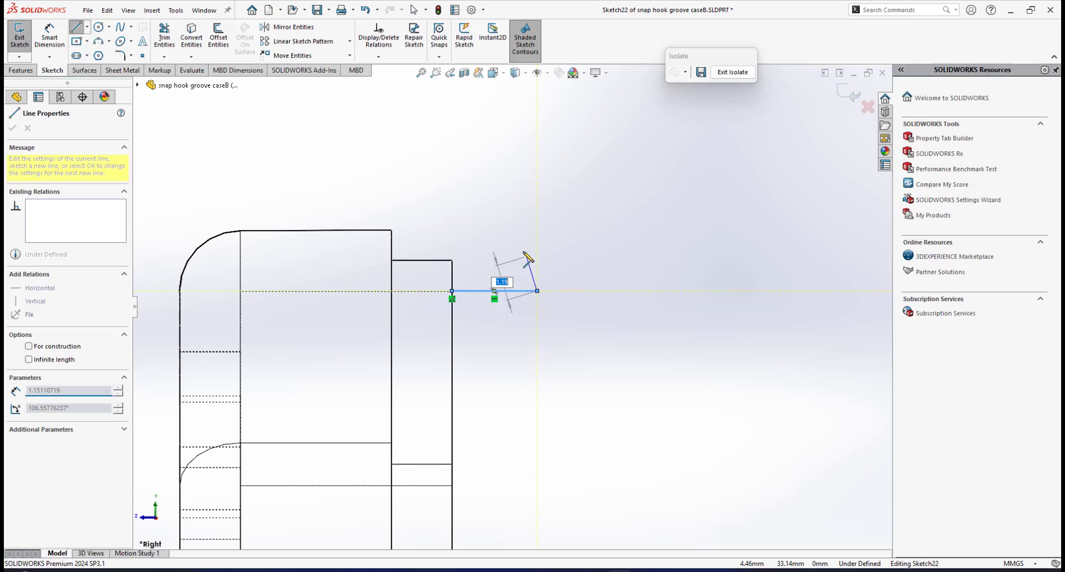
left_click(494, 229)
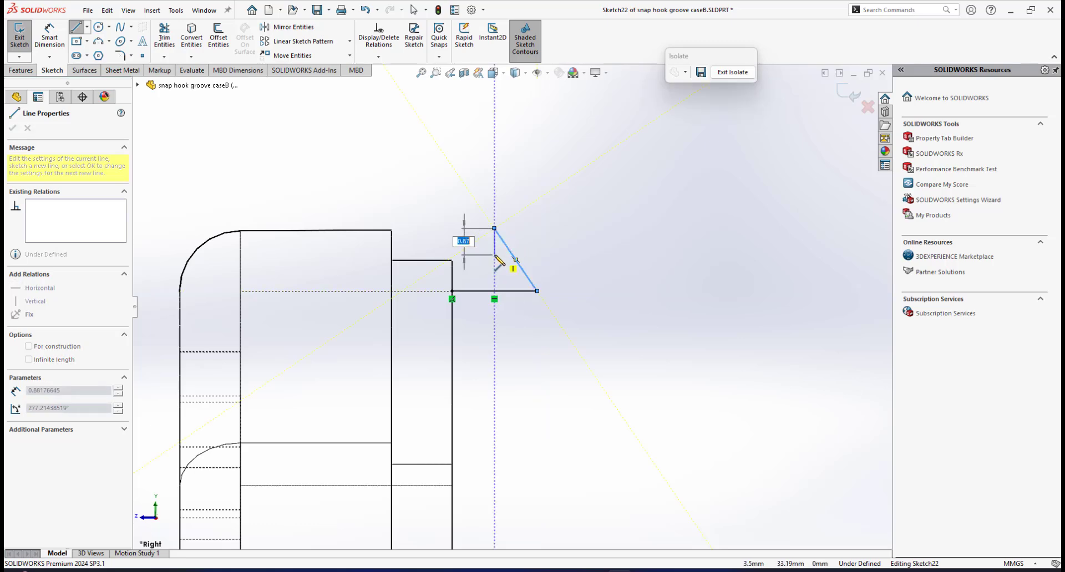
left_click(494, 260)
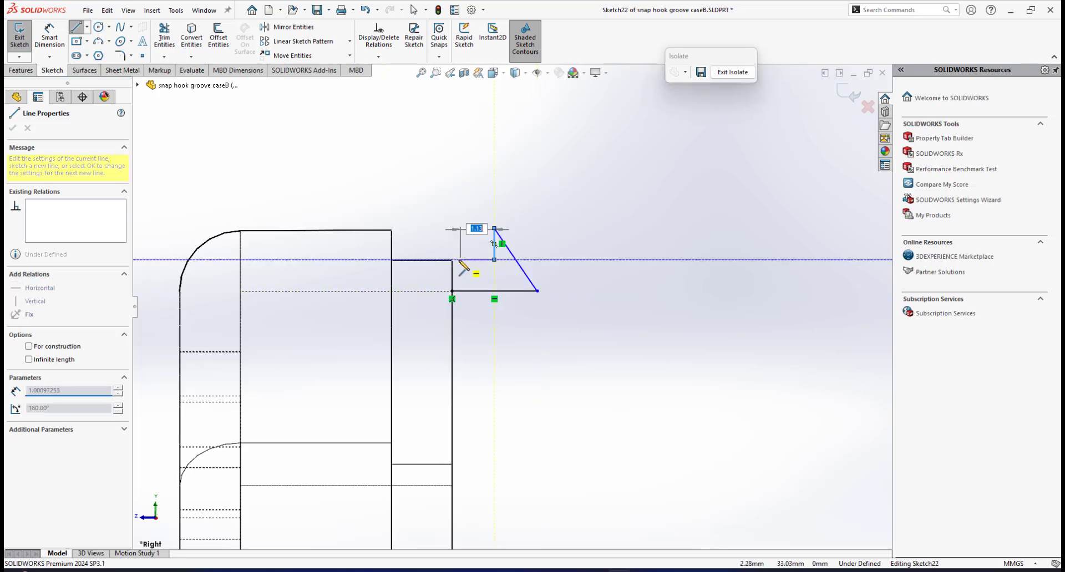
left_click(452, 261)
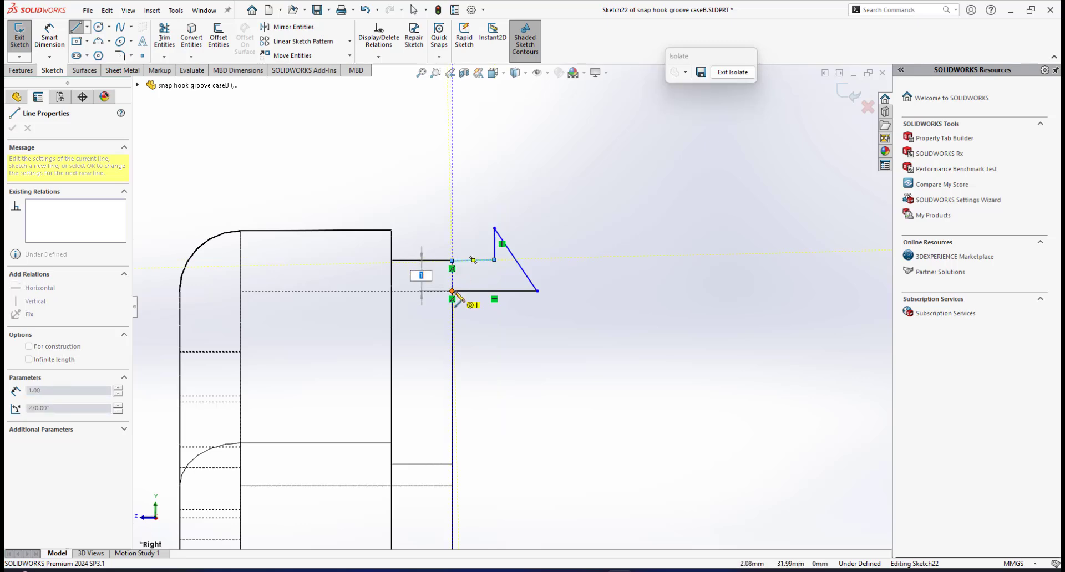
left_click(452, 291)
right_click(517, 318)
left_click(547, 329)
scroll(480, 269, "down", 3)
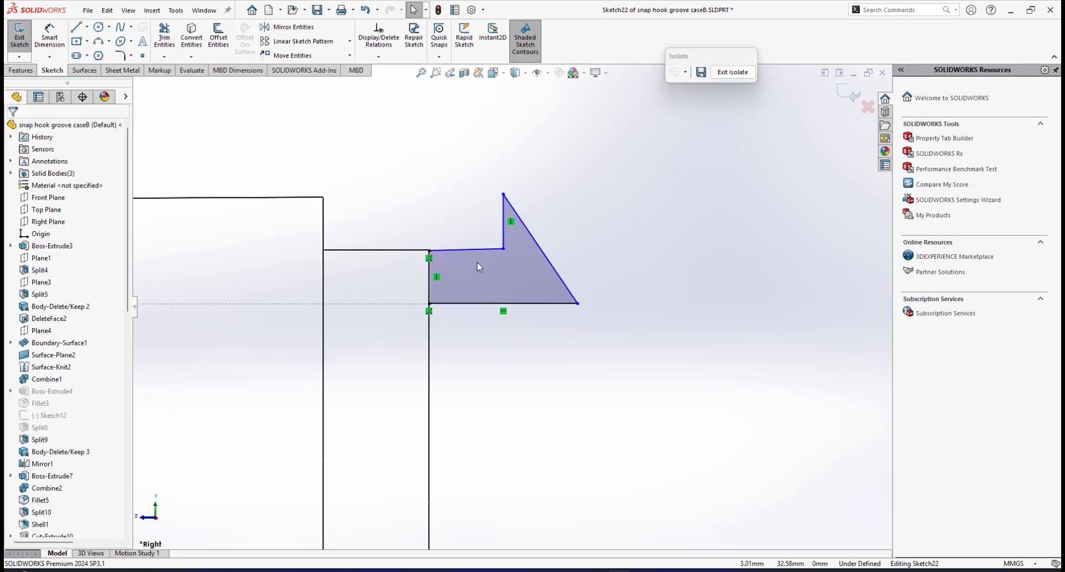
Make the hook's shoulder line horizontal and its upper tip coincident with the casing's outer silhouette edge.
left_click(479, 254)
left_click(511, 203)
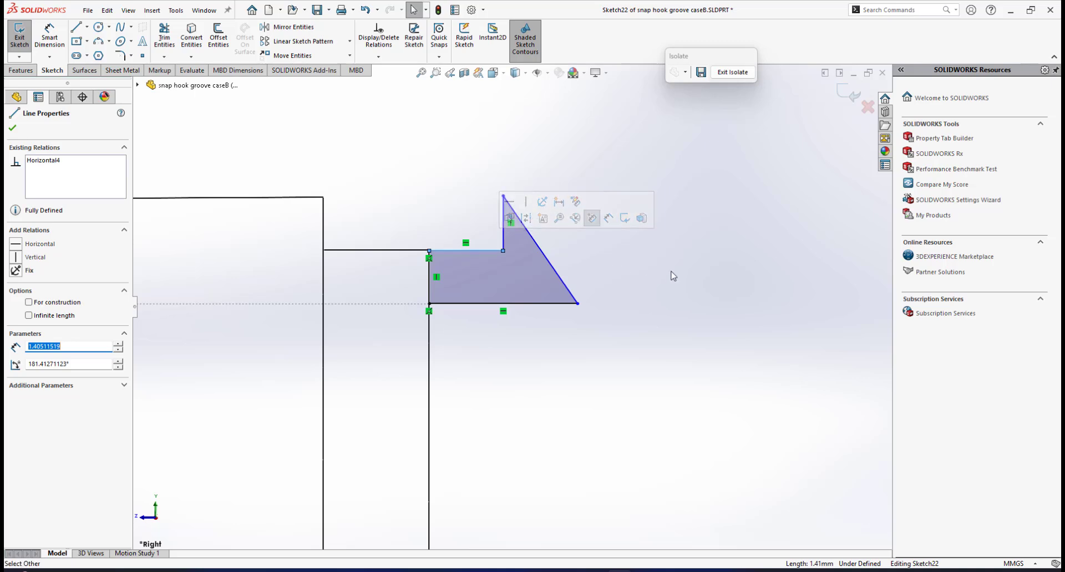
key("Escape")
left_click(503, 196)
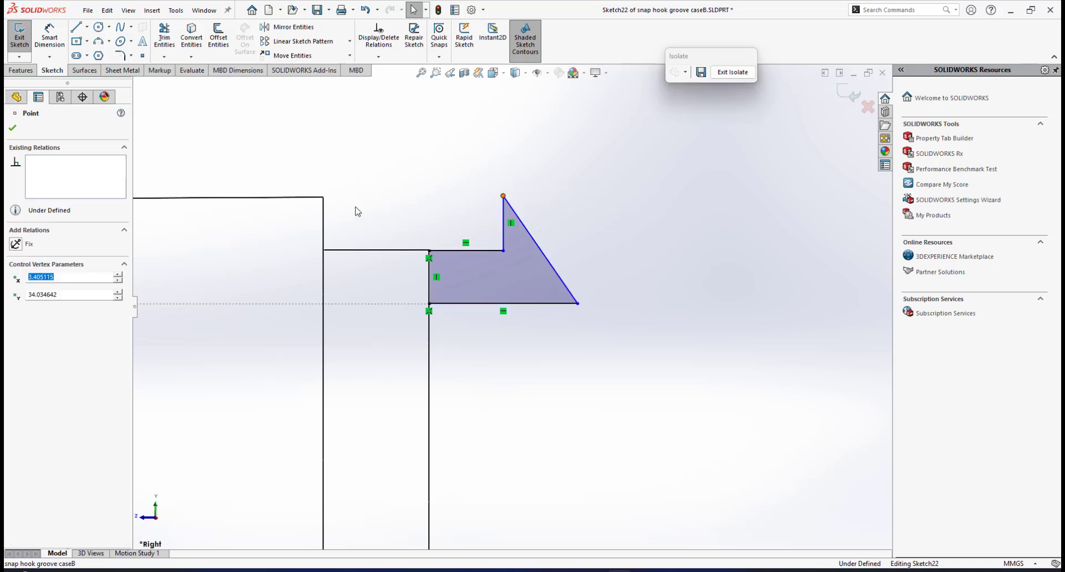
left_click(319, 198, "ctrl")
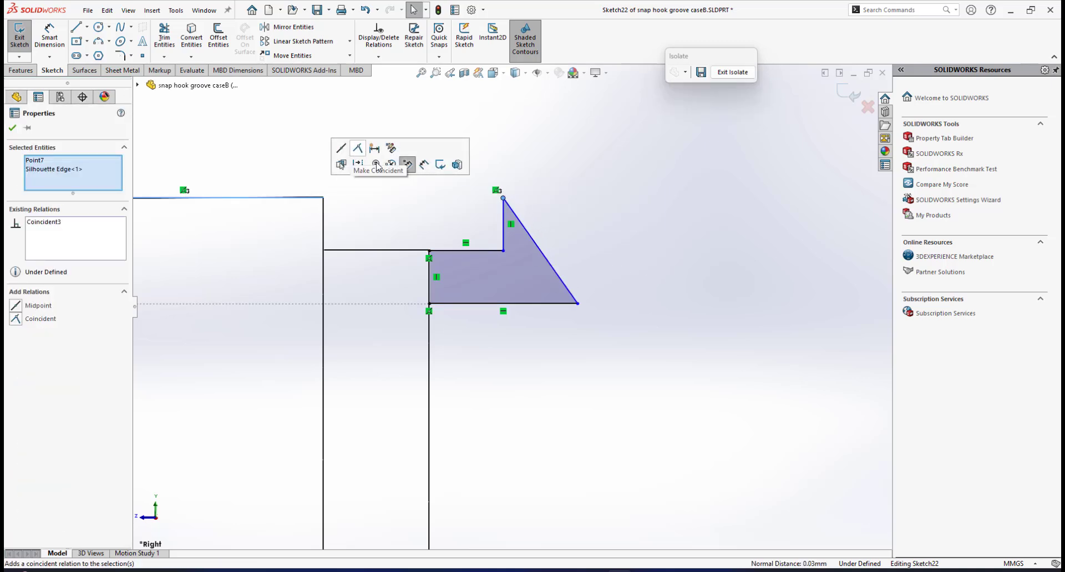
left_click(376, 164)
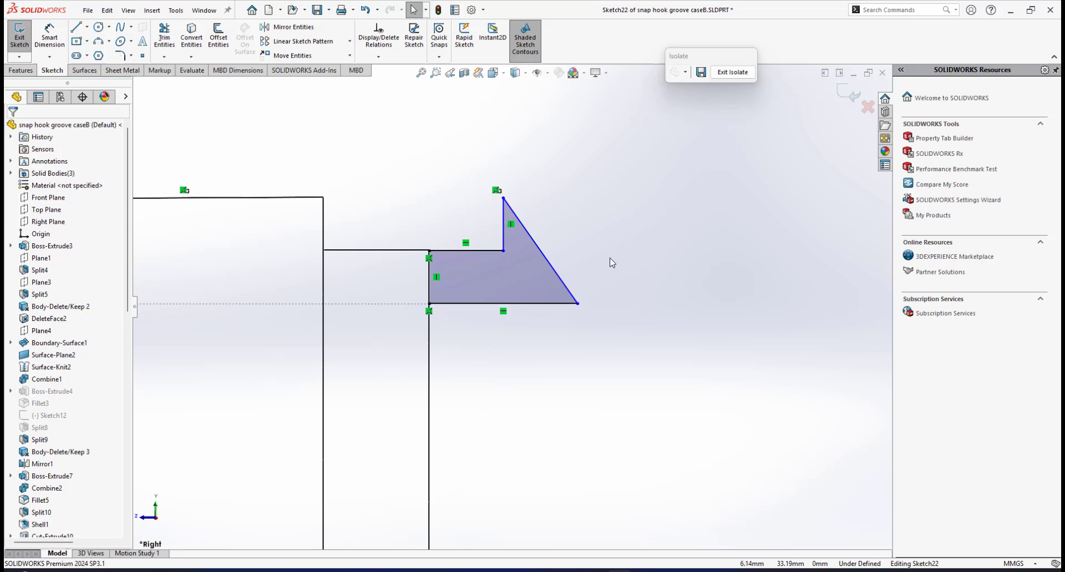
Dimension the hook profile's base line to 4 mm and its shoulder line to 2 mm.
left_click(527, 306)
left_click(478, 340)
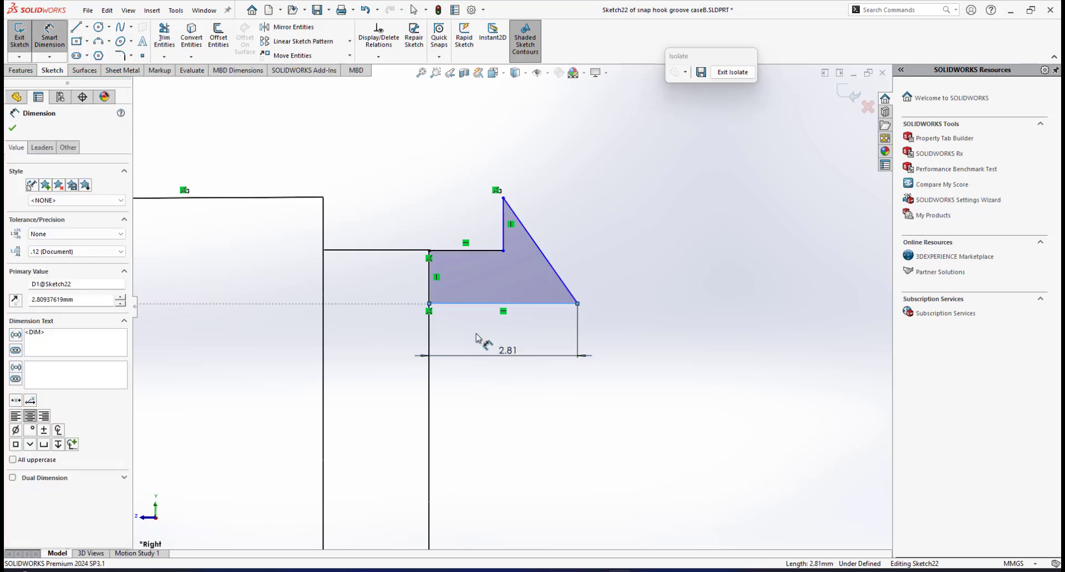
type("4")
left_click(477, 340)
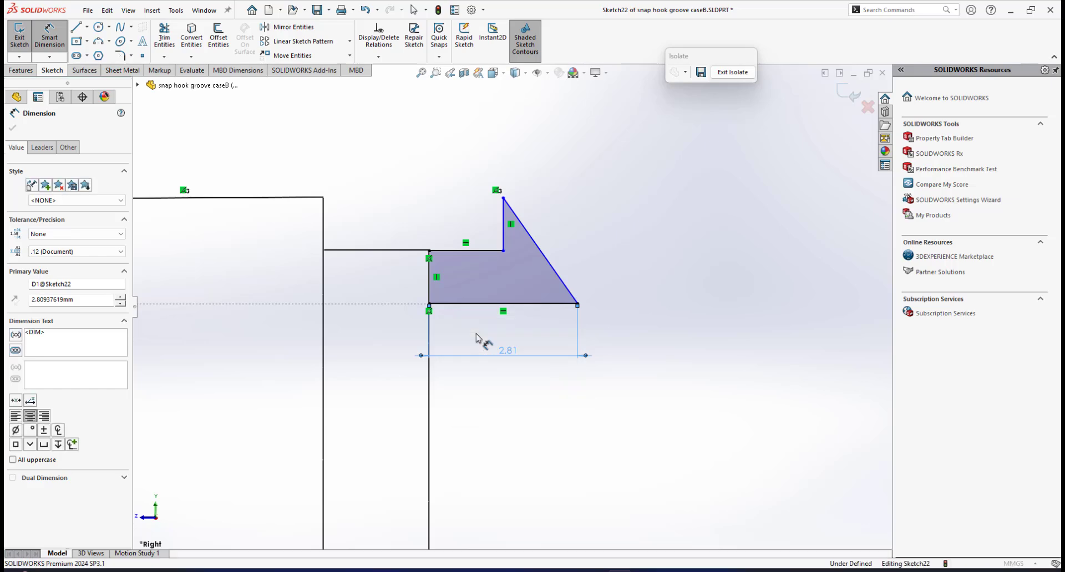
scroll(551, 261, "up", 1)
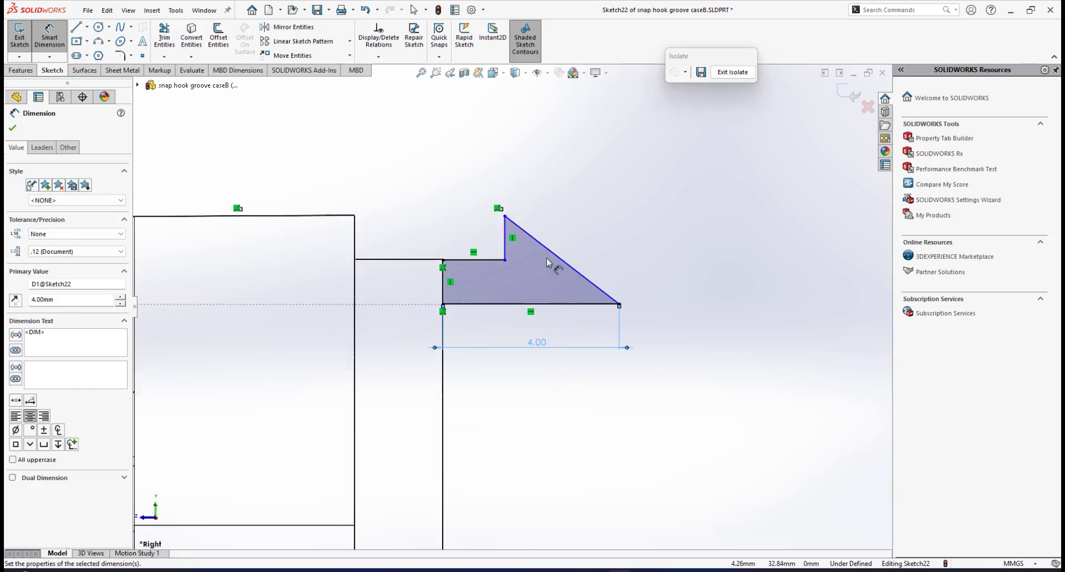
scroll(531, 255, "down", 2)
left_click(468, 273)
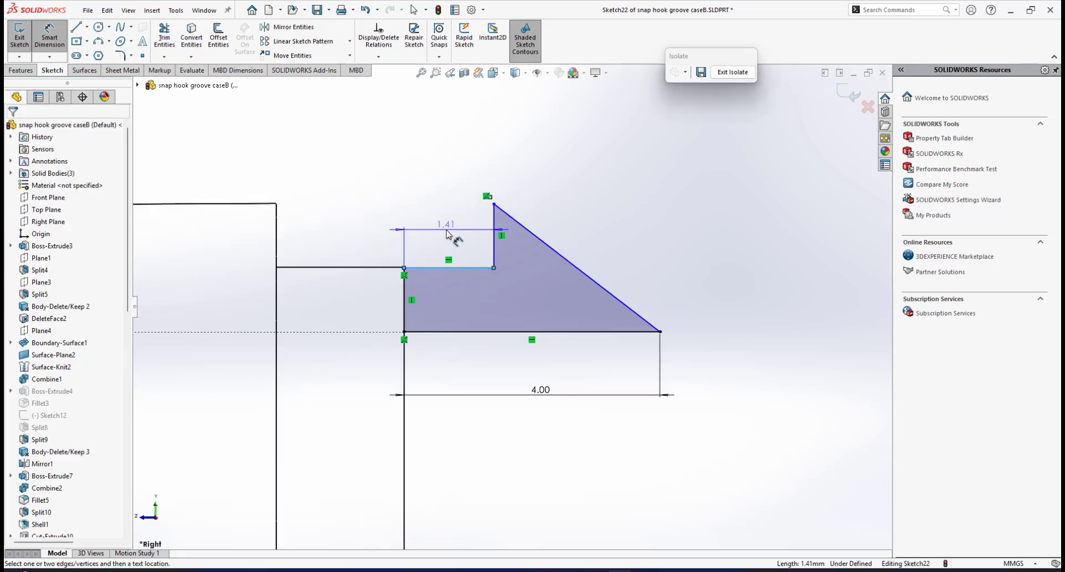
left_click(442, 236)
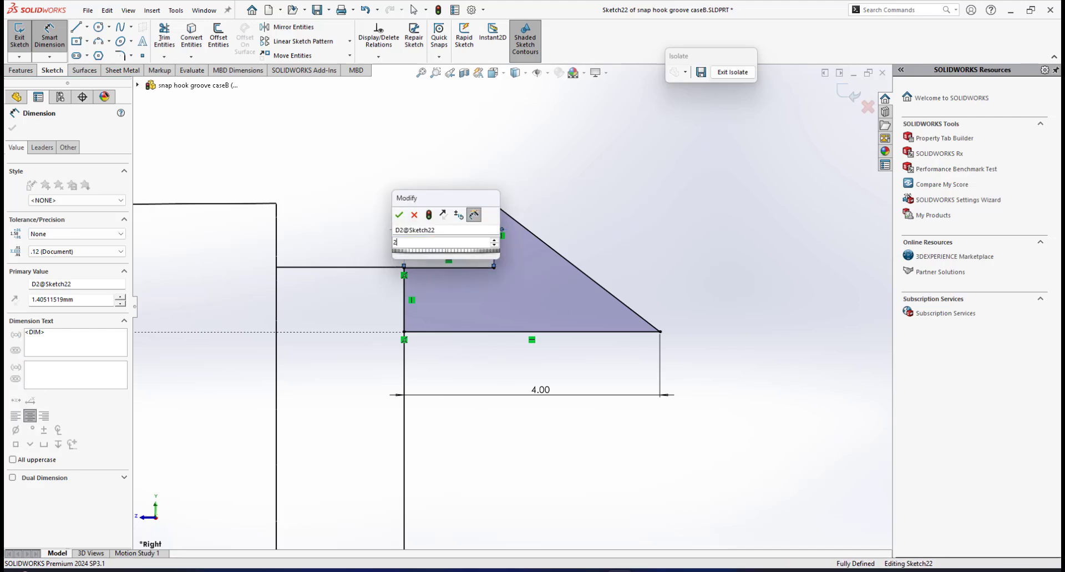
key("Escape")
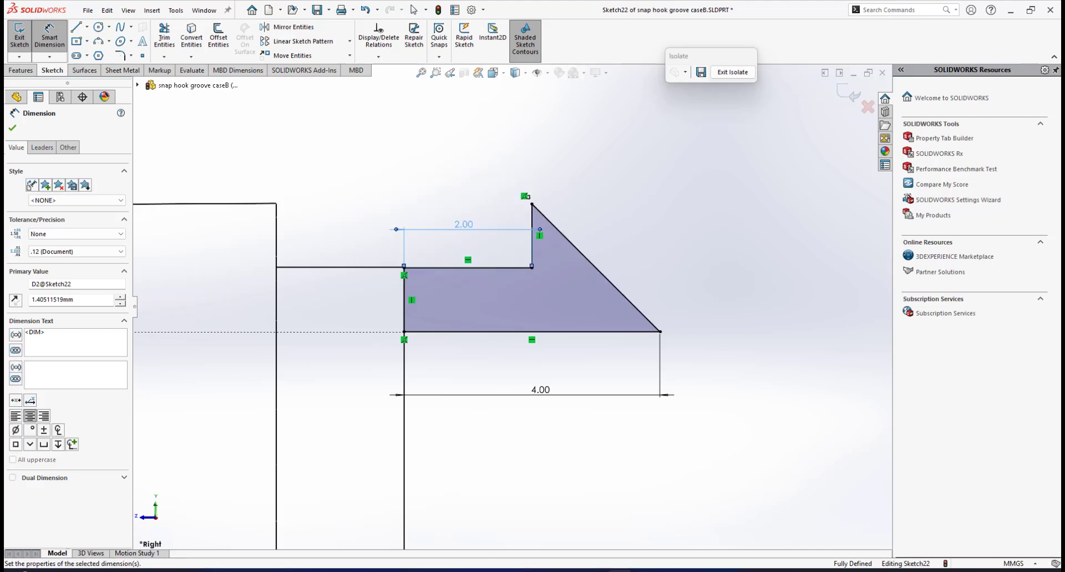
Return the display to shaded with edges and view the hook profile on the rim in 3D.
scroll(602, 354, "up", 3)
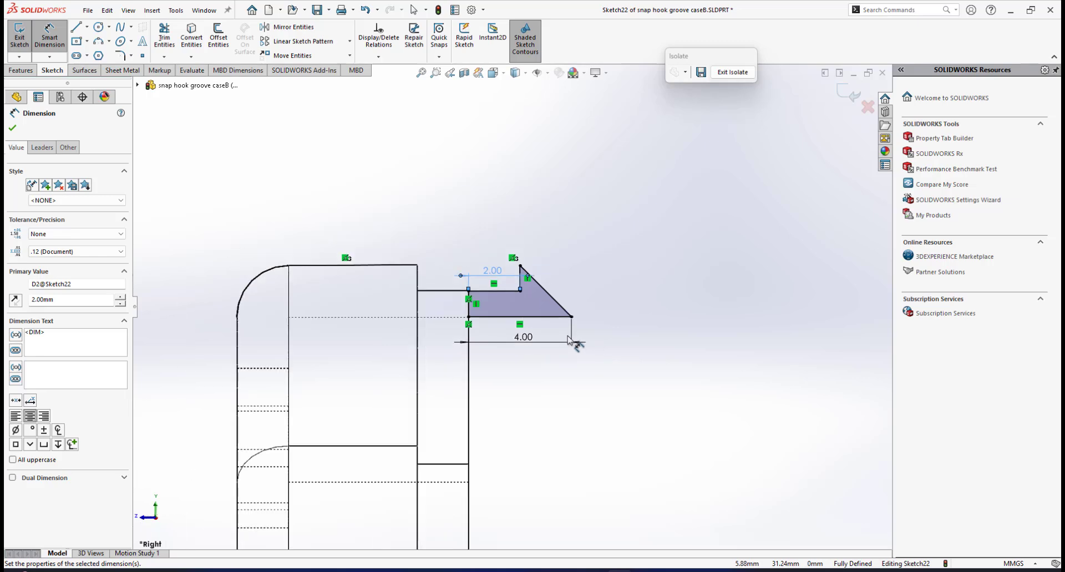
left_click(526, 79)
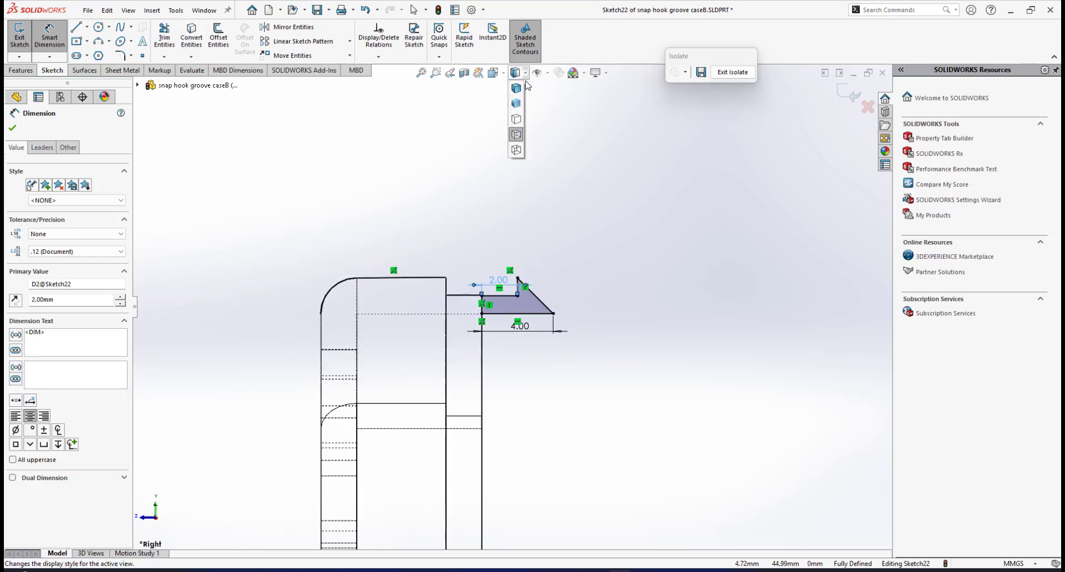
left_click(517, 94)
mouse_move(533, 328)
middle_mouse_down()
mouse_move(507, 327)
mouse_move(514, 370)
middle_mouse_up()
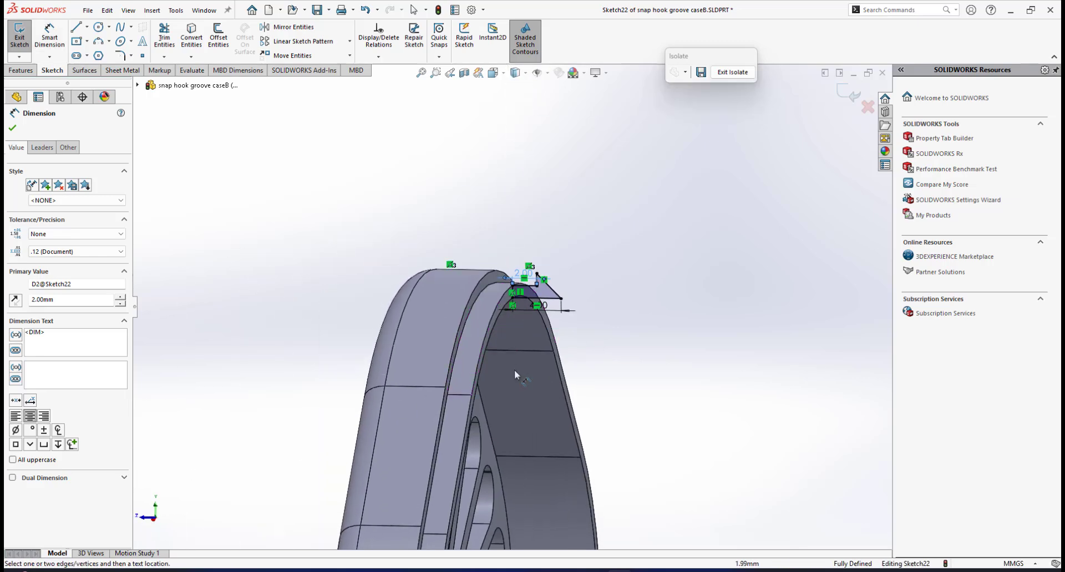
scroll(520, 388, "up", 3)
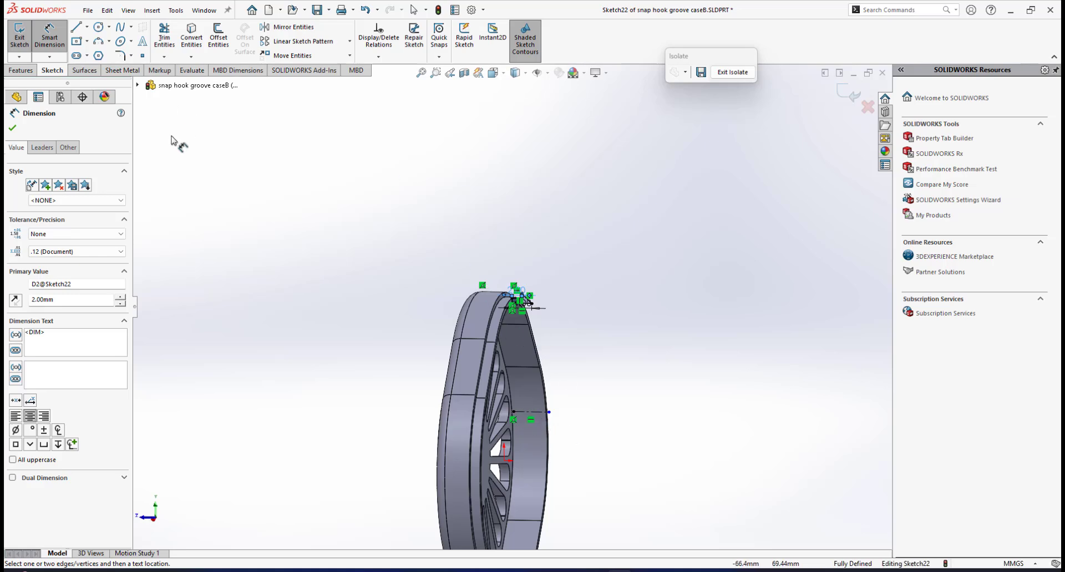
Set up a Revolved Boss/Base of the hook profile about the centerline, Mid Plane with an 8° angle.
left_click(22, 71)
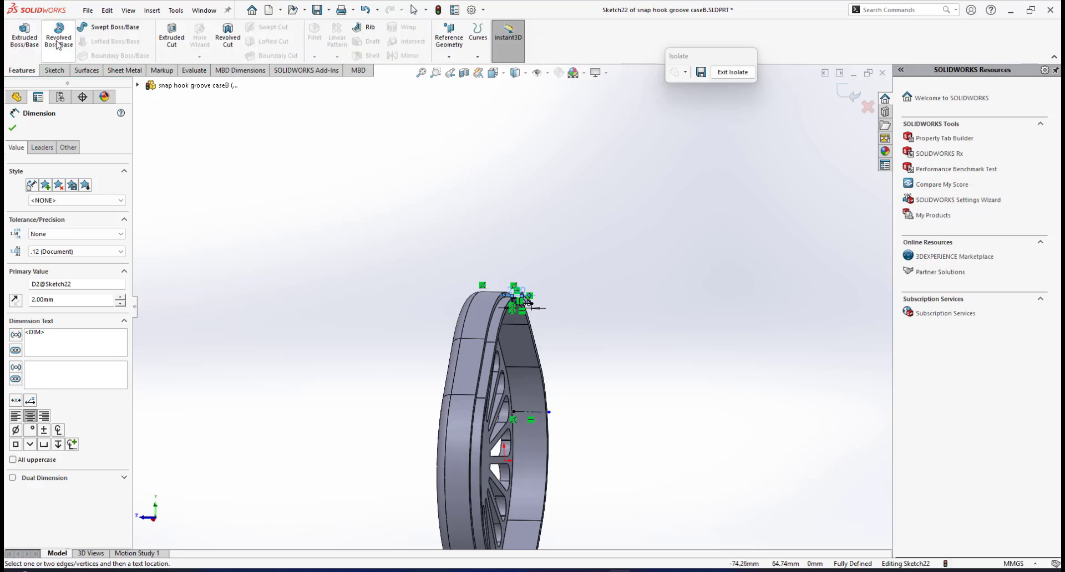
middle_click_drag(493, 333, 361, 261)
scroll(590, 332, "down", 4)
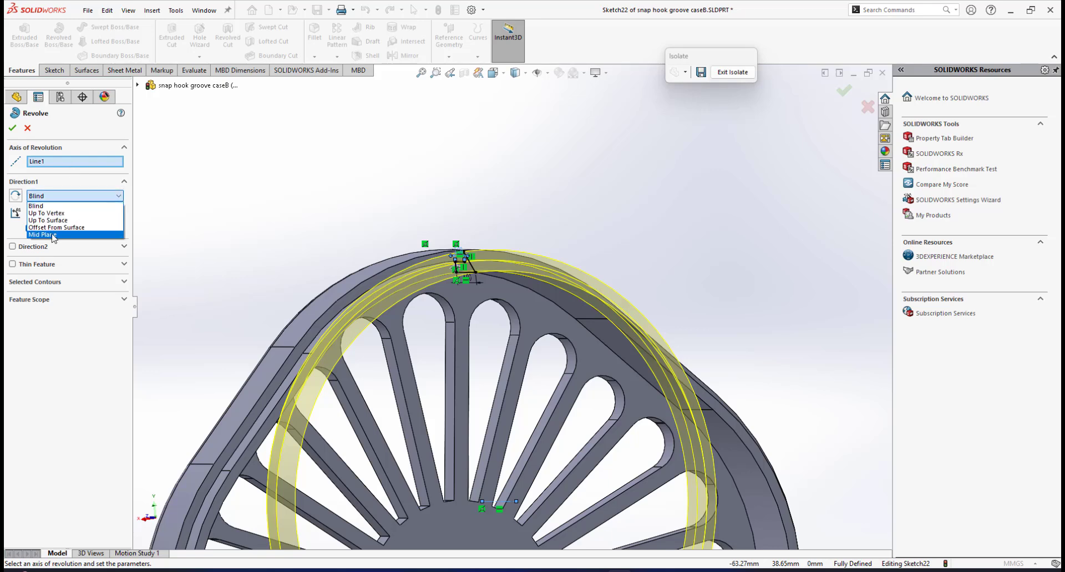
left_click(54, 237)
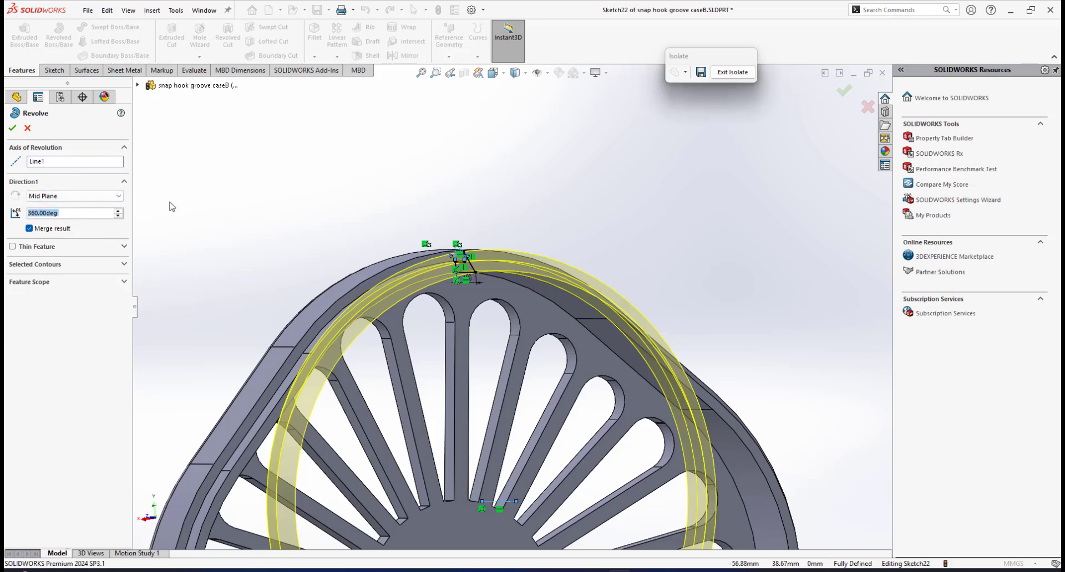
type("8")
key("Return")
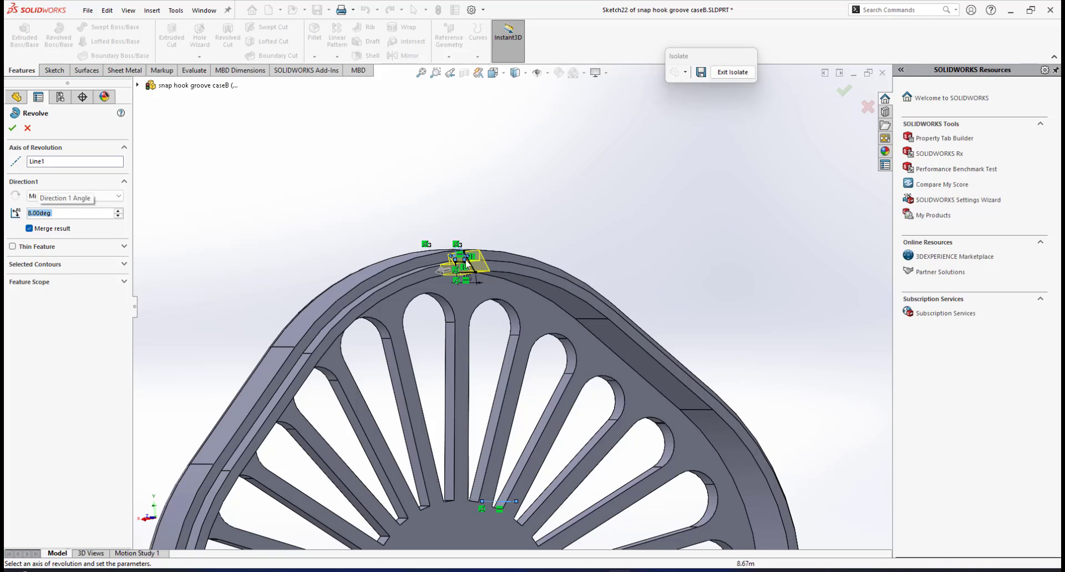
Turn off merging for the hook revolve and create it as a separate body on the lip.
scroll(467, 264, "up", 1)
mouse_move(467, 264)
middle_mouse_down()
mouse_move(467, 278)
mouse_move(454, 271)
middle_mouse_up()
scroll(454, 270, "up", 1)
scroll(453, 271, "down", 3)
mouse_move(517, 301)
middle_mouse_down()
mouse_move(503, 309)
mouse_move(558, 305)
middle_mouse_up()
scroll(558, 304, "down", 1)
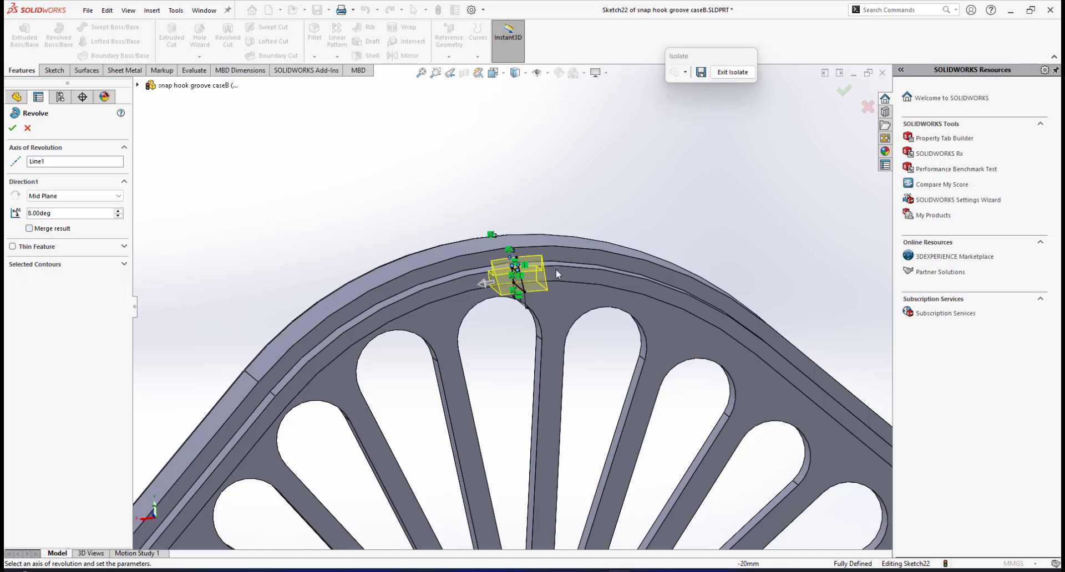
left_click(12, 131)
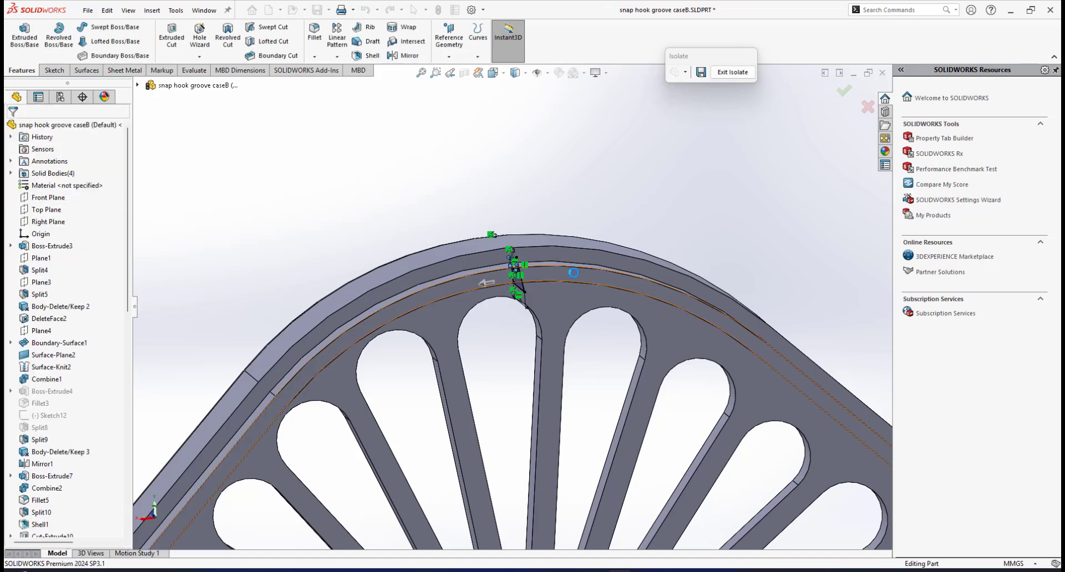
Inspect the new hook body and the surrounding lip of the fan casing from several angles.
scroll(561, 287, "up", 2)
middle_click_drag(561, 287, 406, 281)
middle_click_drag(457, 302, 431, 325)
left_click(440, 306)
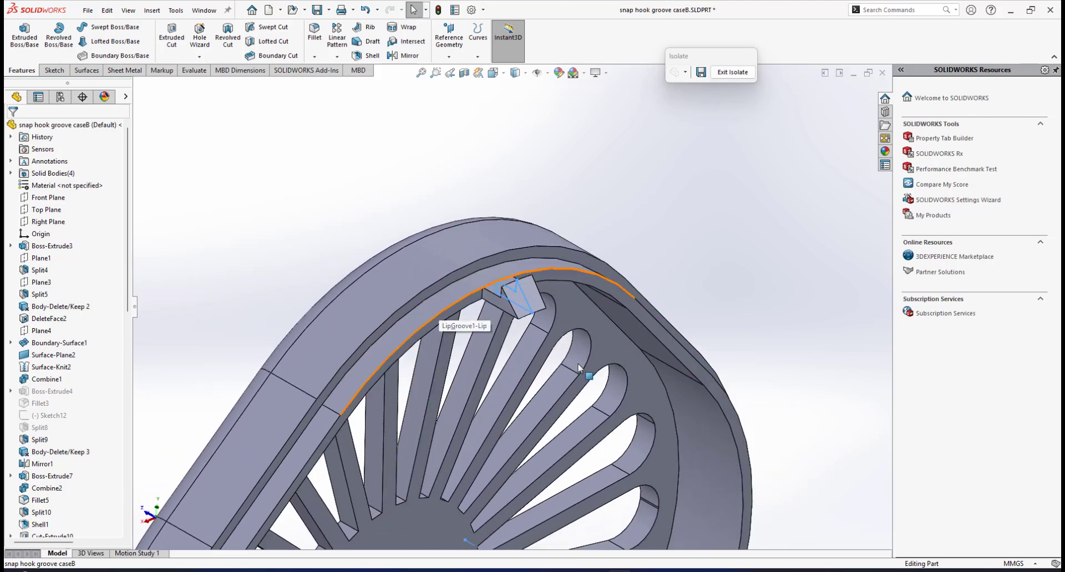
scroll(496, 382, "up", 3)
middle_click_drag(539, 442, 568, 236)
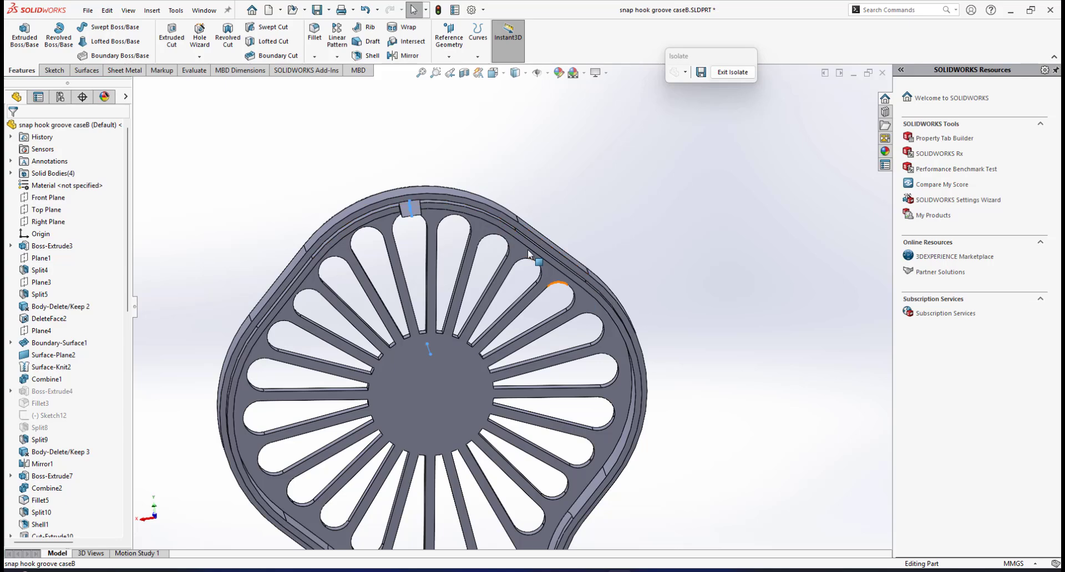
scroll(481, 239, "down", 2)
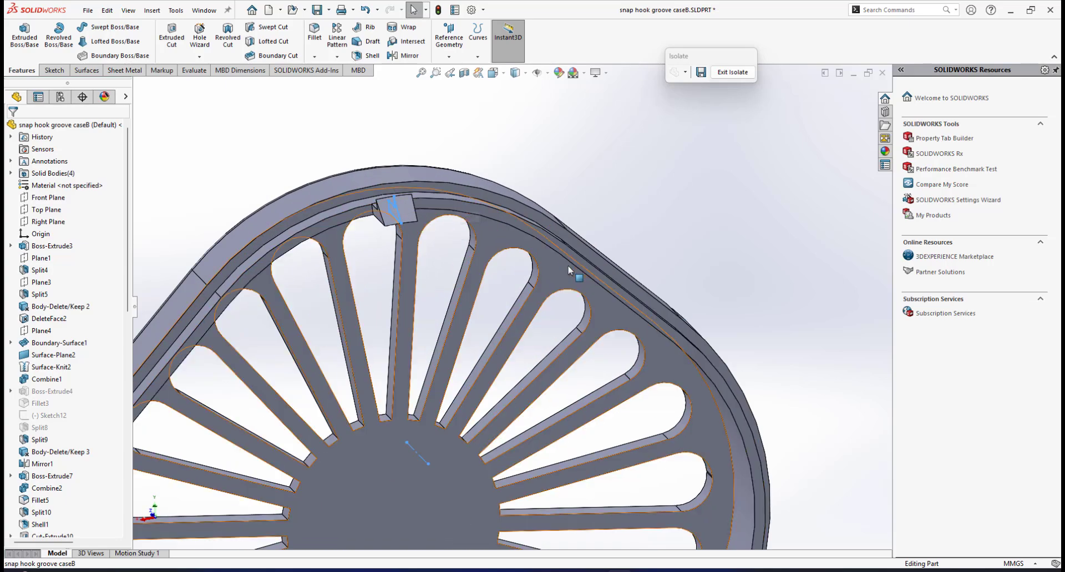
scroll(542, 247, "up", 3)
middle_click_drag(562, 330, 537, 304)
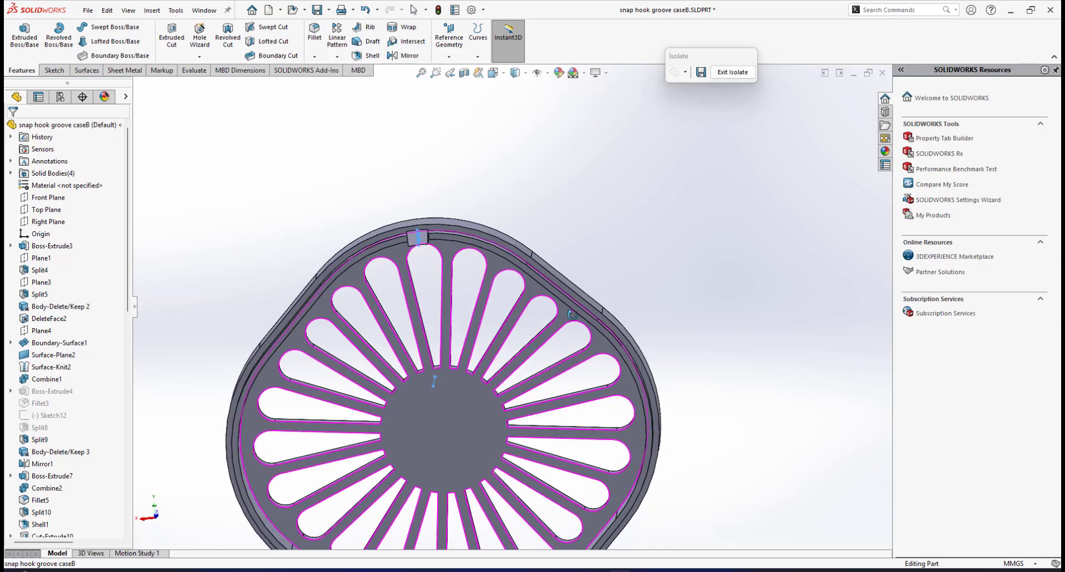
scroll(524, 354, "up", 3)
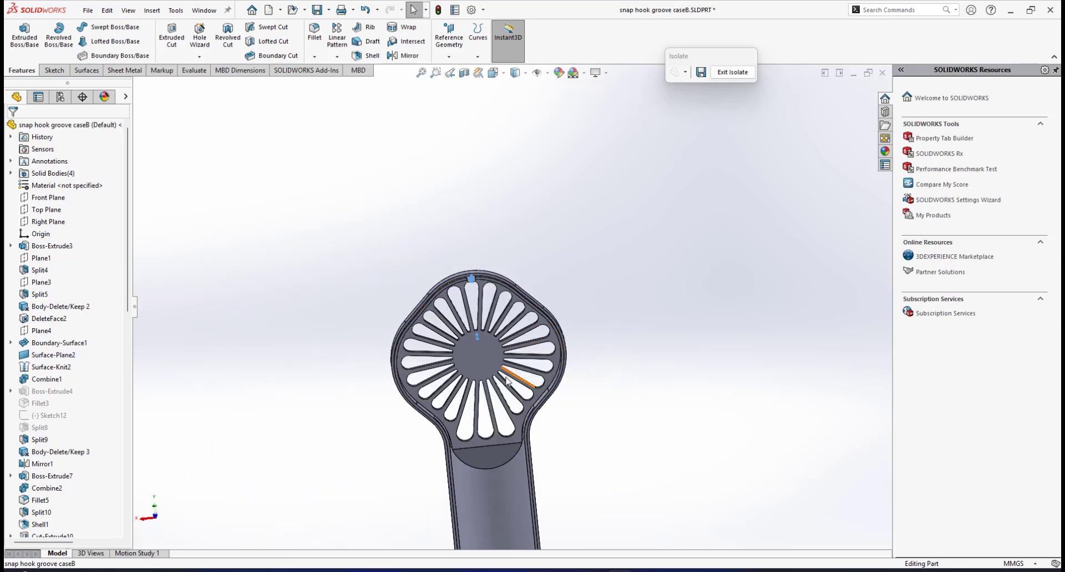
scroll(477, 322, "down", 2)
middle_click_drag(627, 265, 532, 253)
scroll(537, 250, "down", 2)
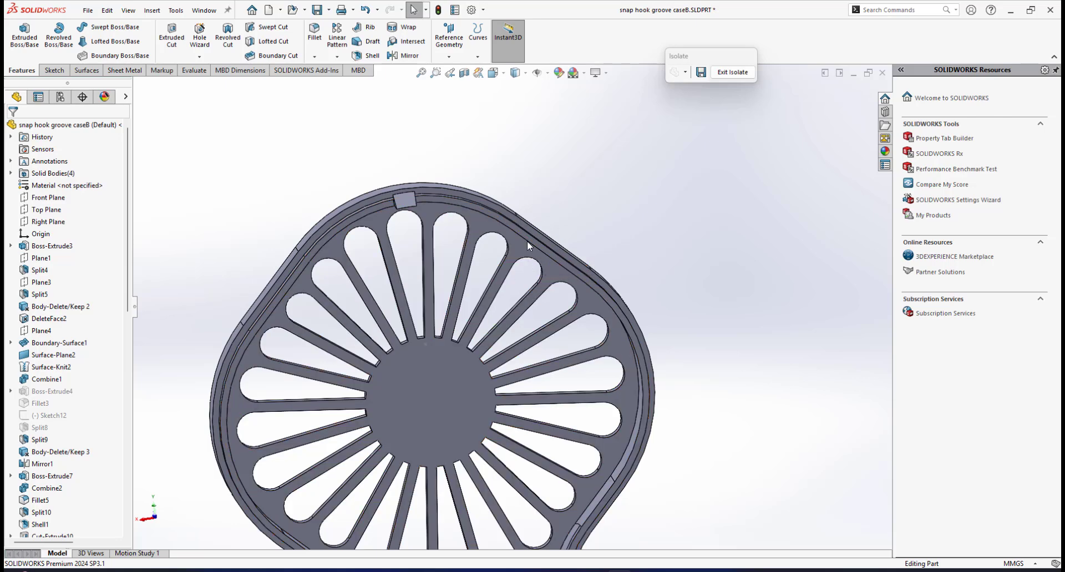
scroll(527, 240, "up", 3)
middle_click_drag(527, 244, 497, 278)
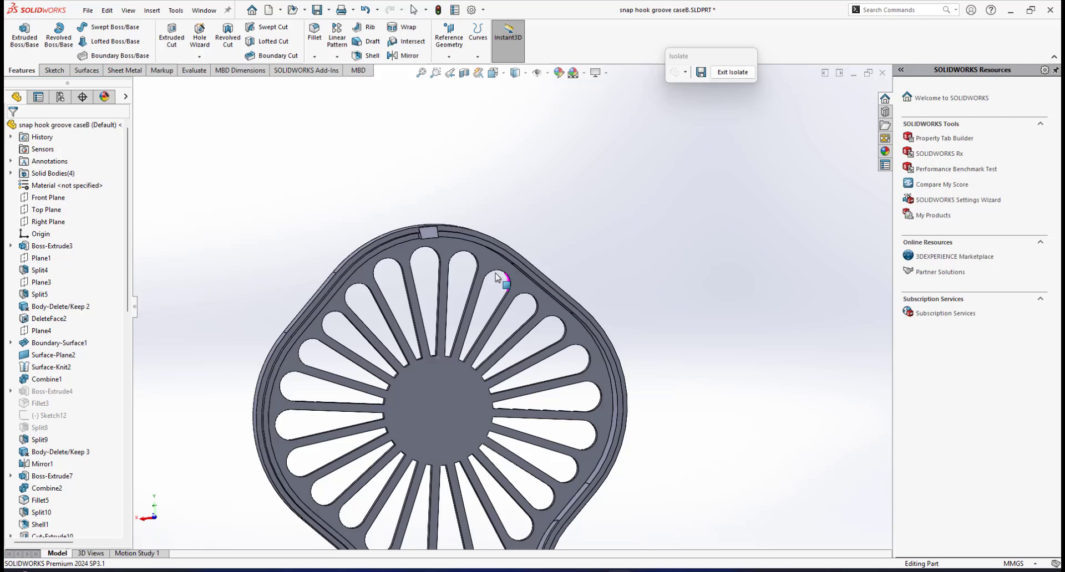
On the lip face, sketch a 45° centerline about 29.07 mm long from the origin to the midpoint of the diagonal inner lip edge.
left_click(546, 284)
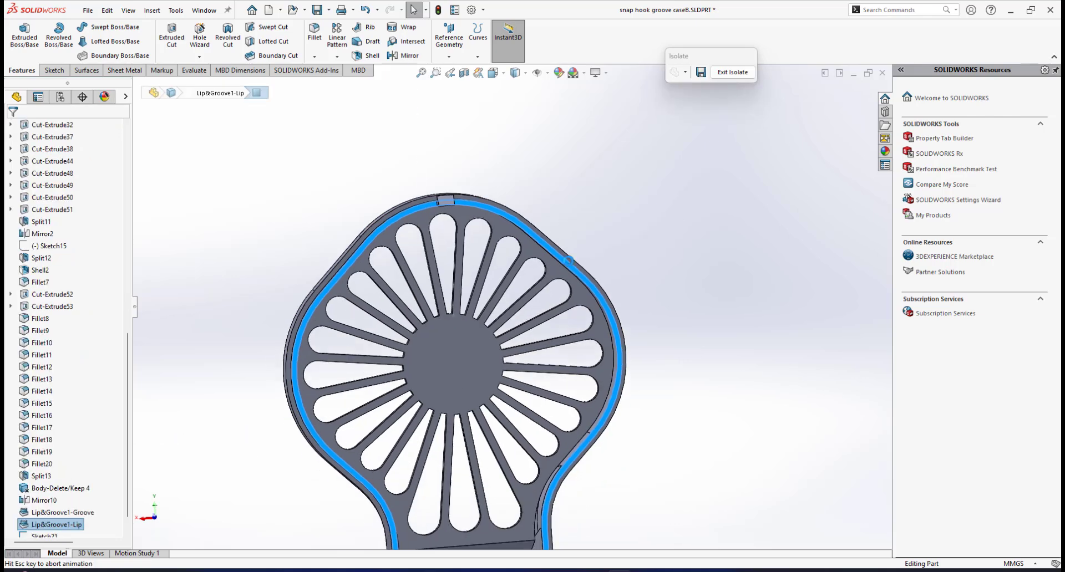
scroll(557, 234, "up", 4)
scroll(549, 235, "down", 4)
left_click(606, 280)
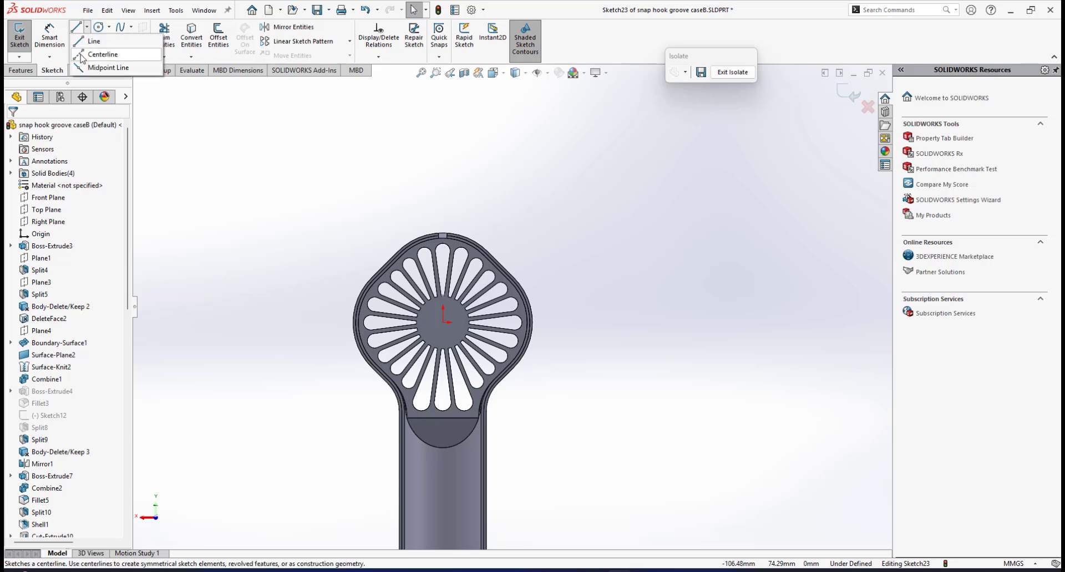
left_click(82, 56)
left_click(443, 323)
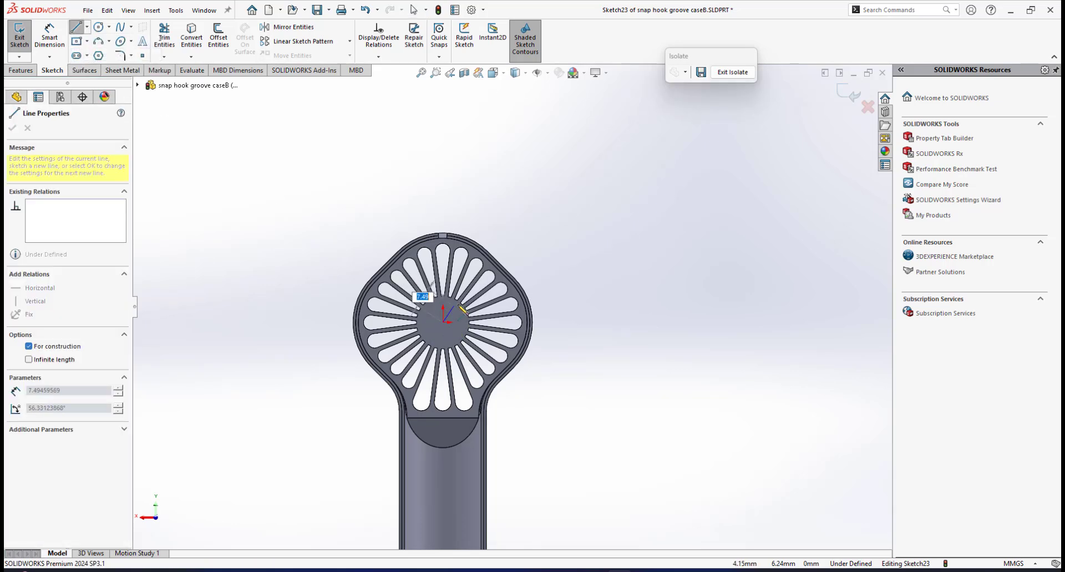
scroll(408, 303, "up", 3)
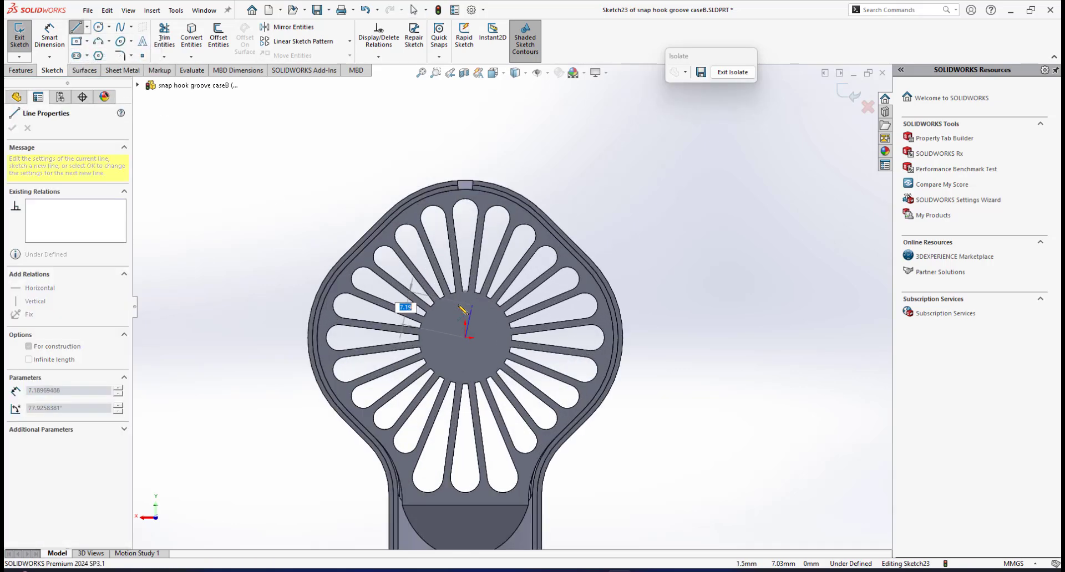
left_click(560, 242)
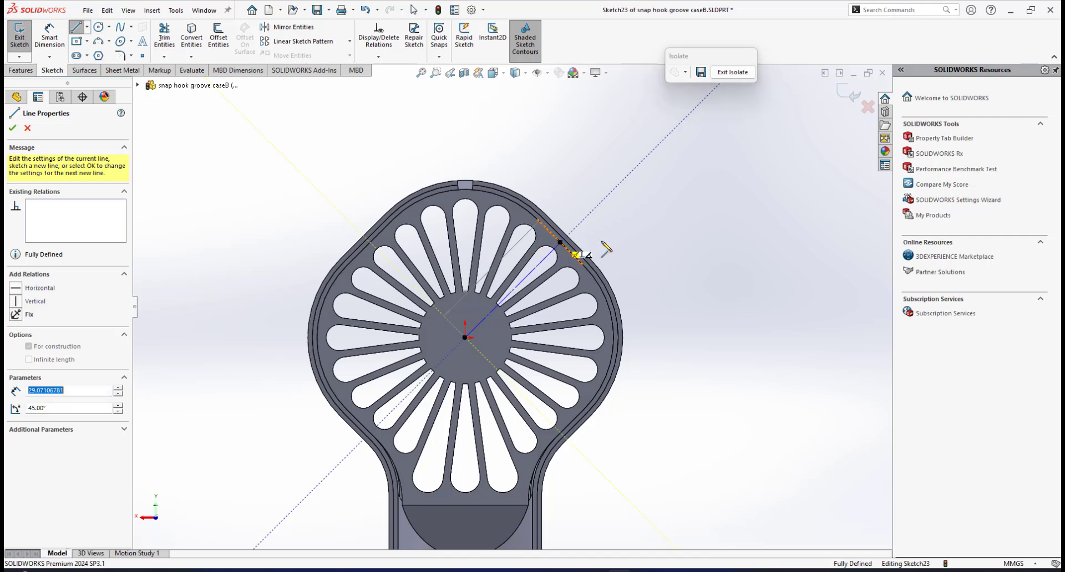
right_click(625, 231)
left_click(639, 242)
scroll(585, 237, "down", 2)
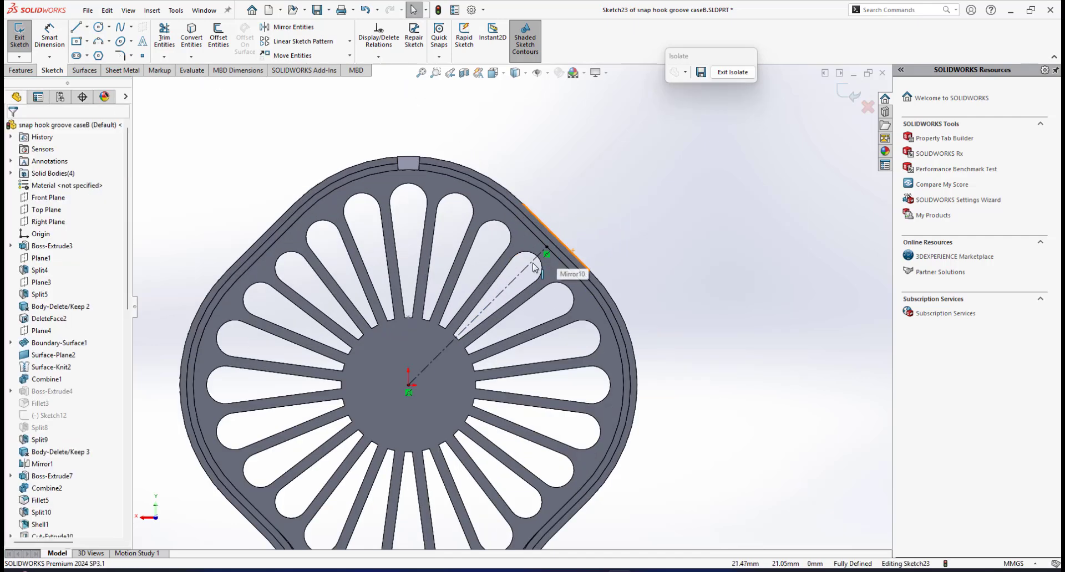
left_click(532, 267)
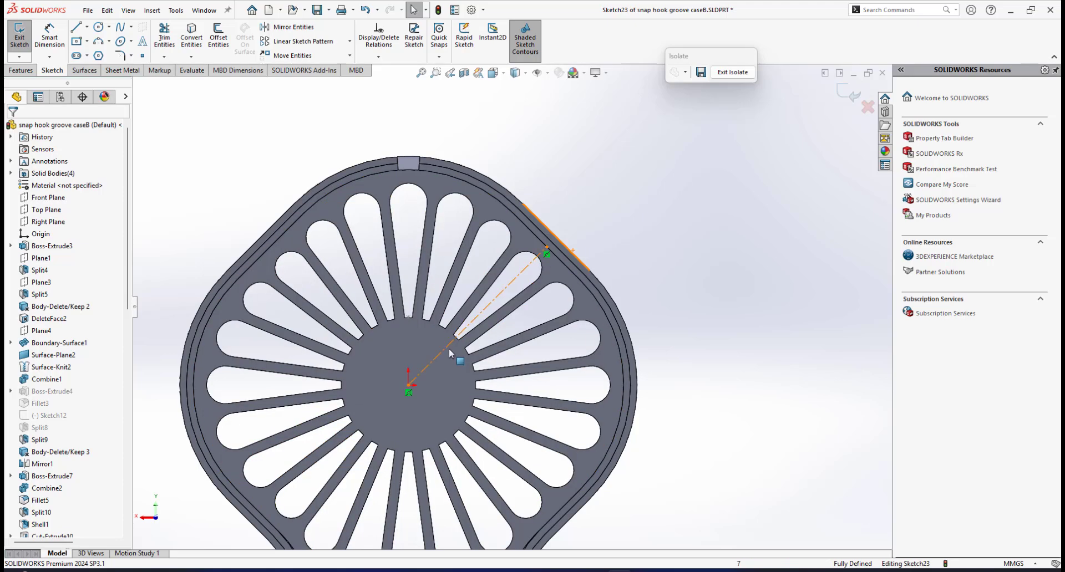
key("Escape")
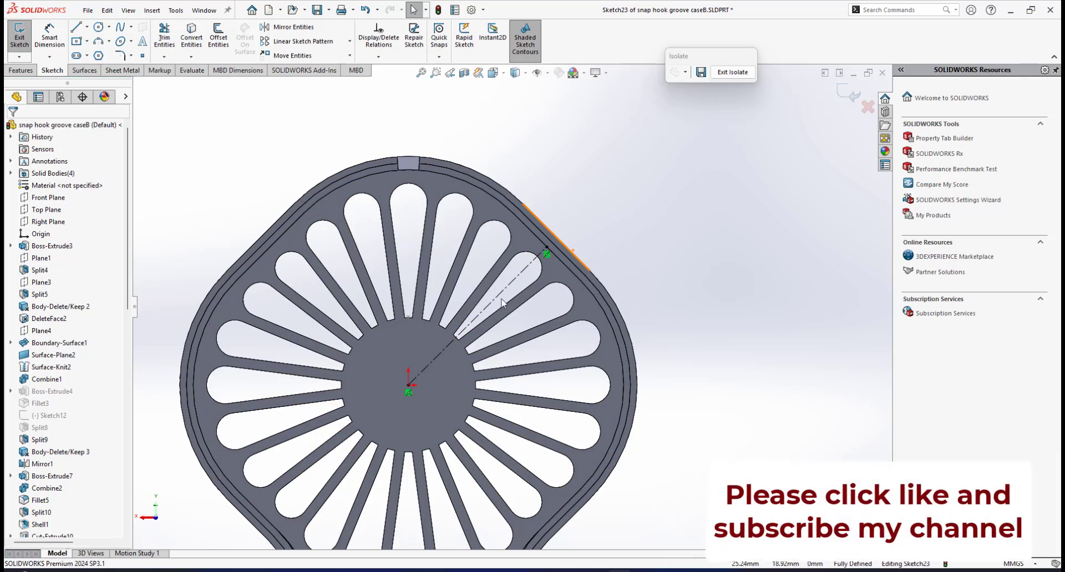
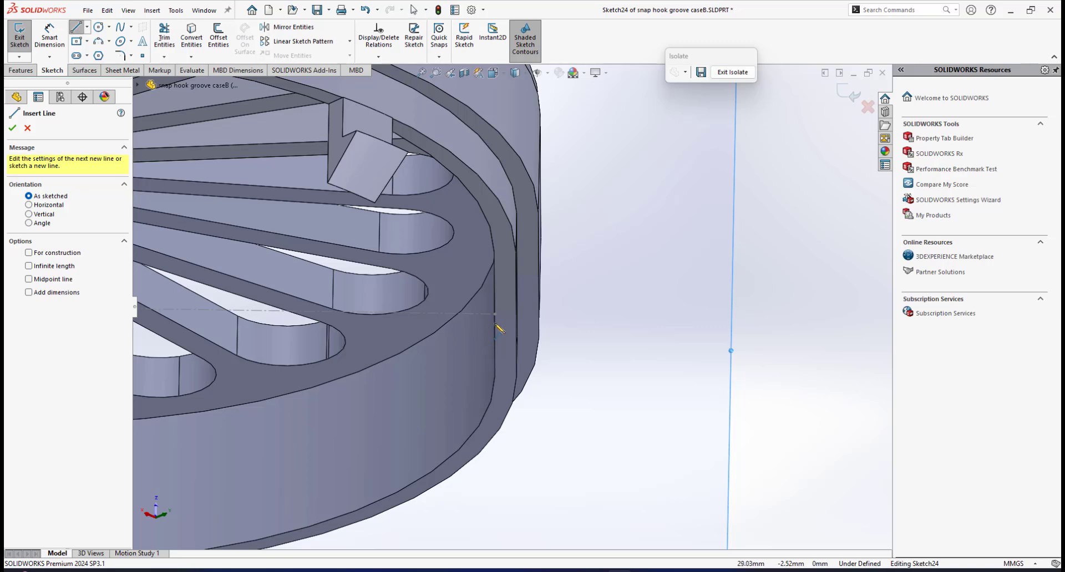
Sketch a closed five-line hook profile about 1.85 mm wide on the diagonal plane, starting and ending at the centerline's outer endpoint.
left_click(495, 315)
mouse_move(486, 364)
middle_mouse_down()
mouse_move(446, 358)
mouse_move(475, 360)
middle_mouse_up()
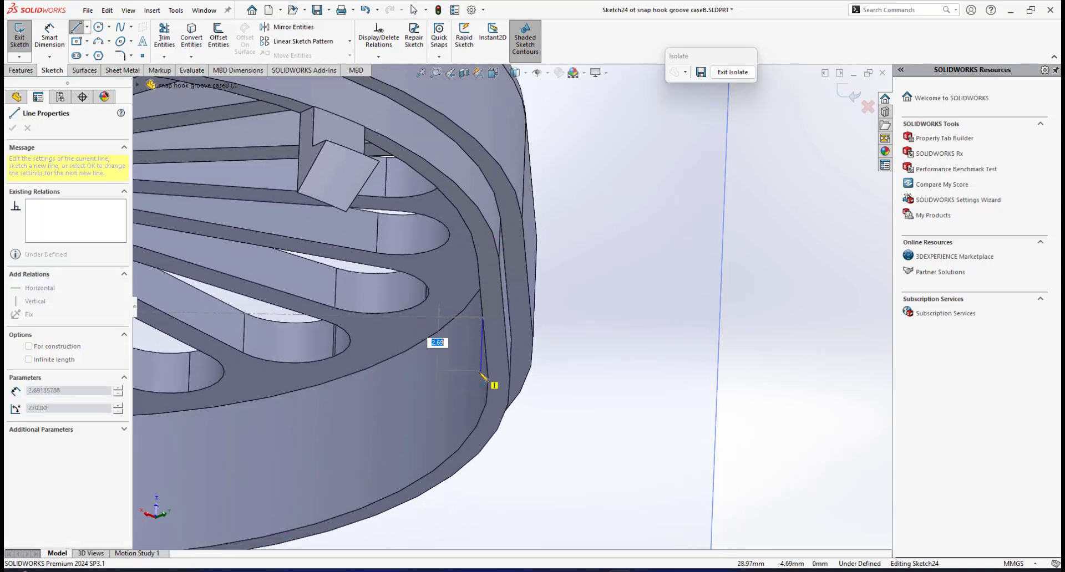
left_click(481, 387)
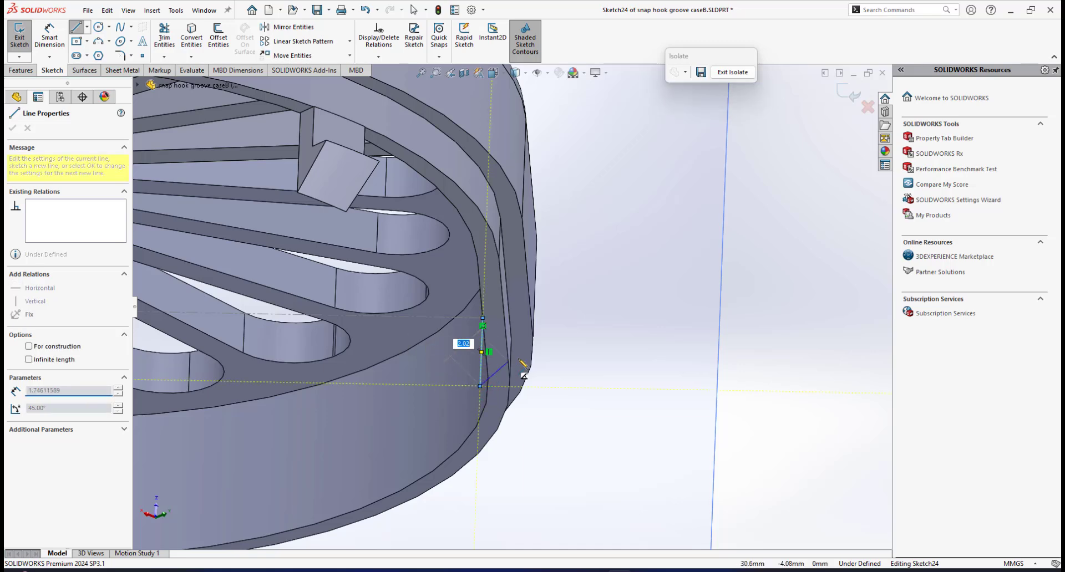
left_click(521, 352)
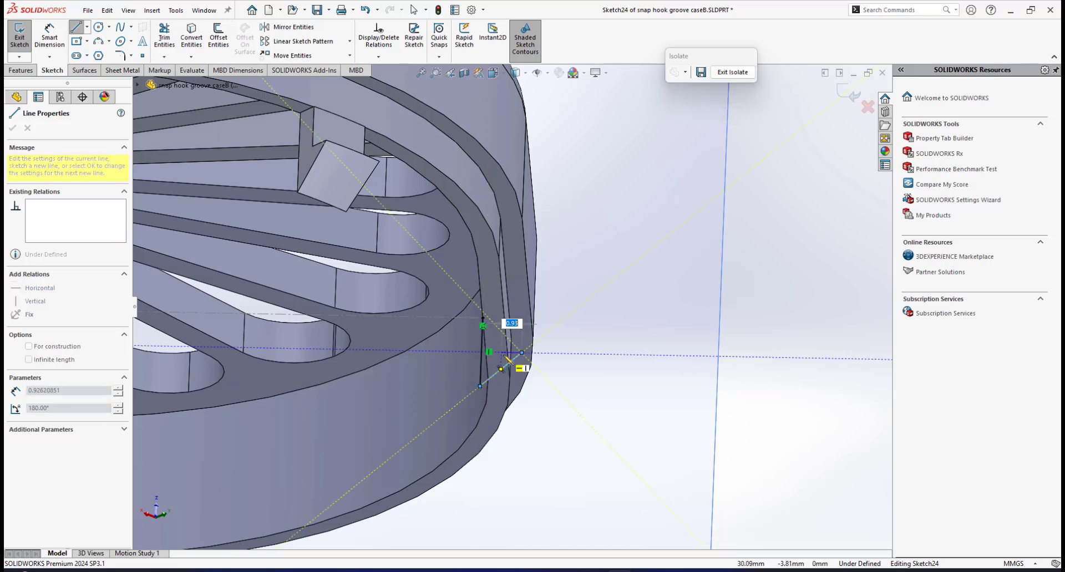
middle_click_drag(508, 359, 513, 349)
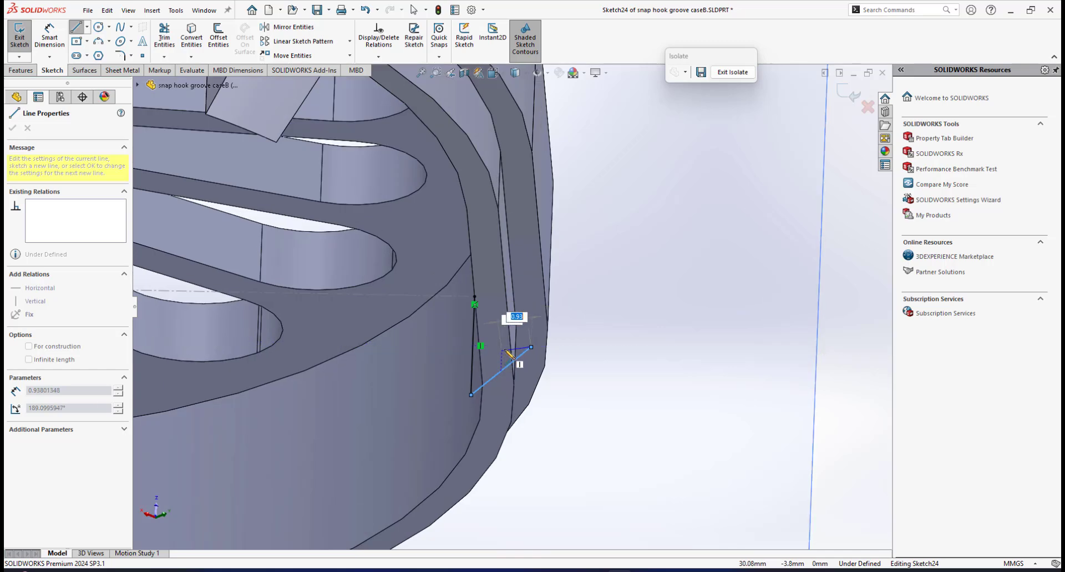
left_click(503, 297)
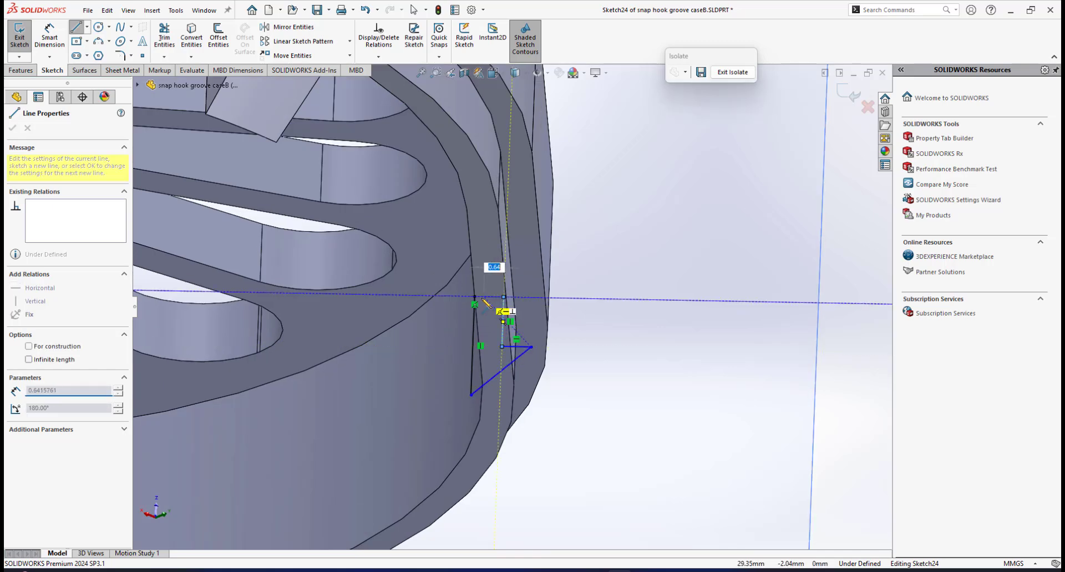
left_click(474, 297)
right_click(493, 286)
left_click(507, 294)
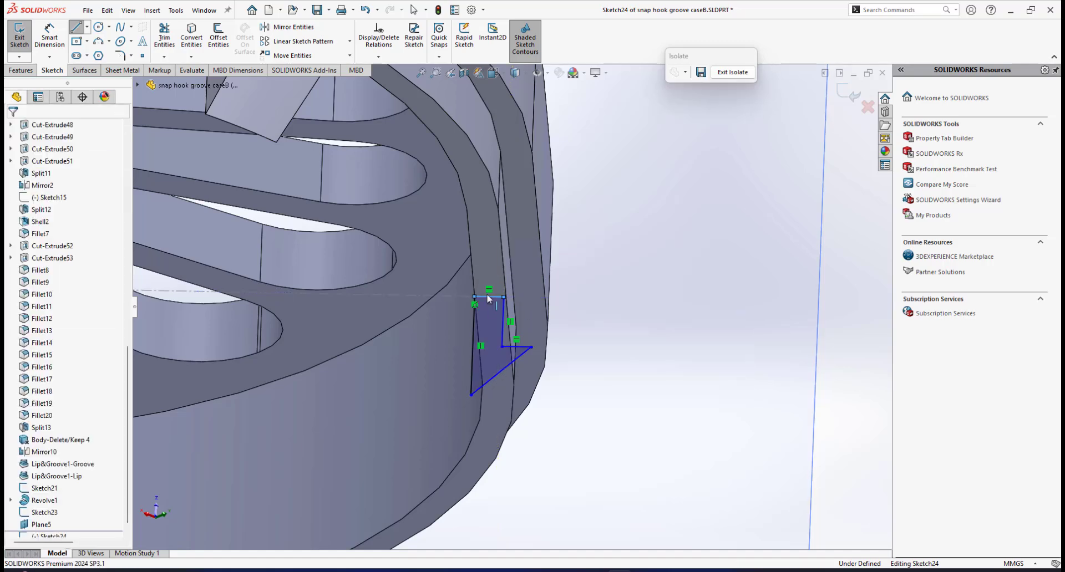
Add a Pierce relation between the free end of the hook profile's base line and the adjacent lip edge.
scroll(484, 290, "down", 4)
left_click(524, 304)
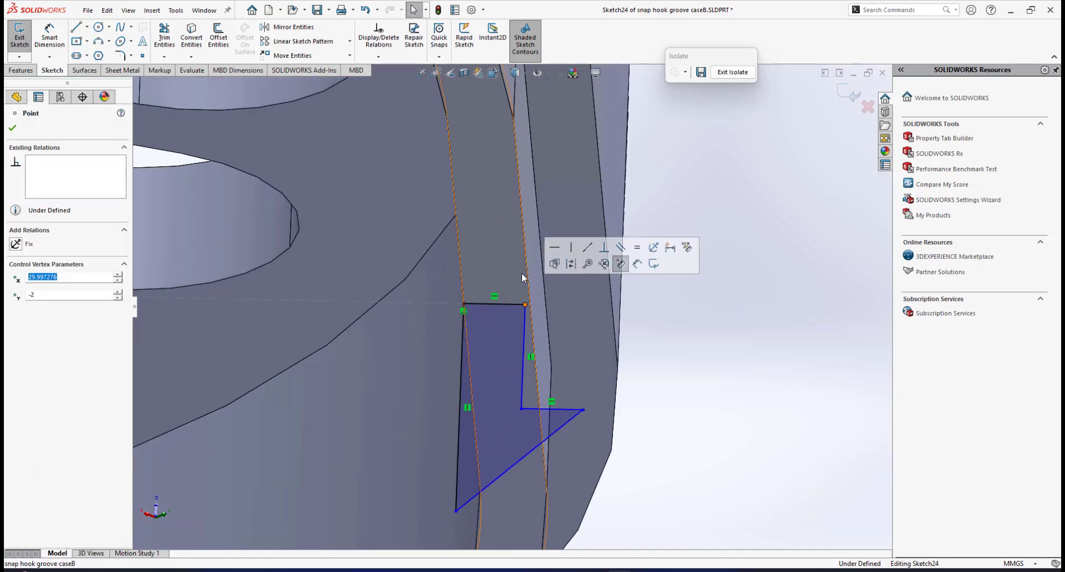
left_click(525, 265, "ctrl")
left_click(560, 217)
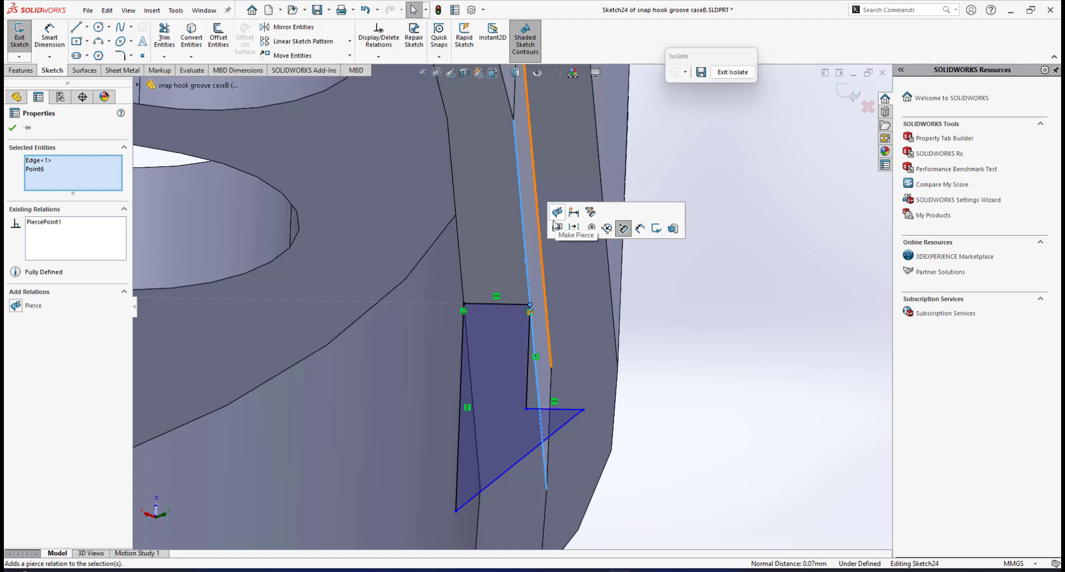
scroll(510, 308, "up", 2)
scroll(515, 339, "up", 3)
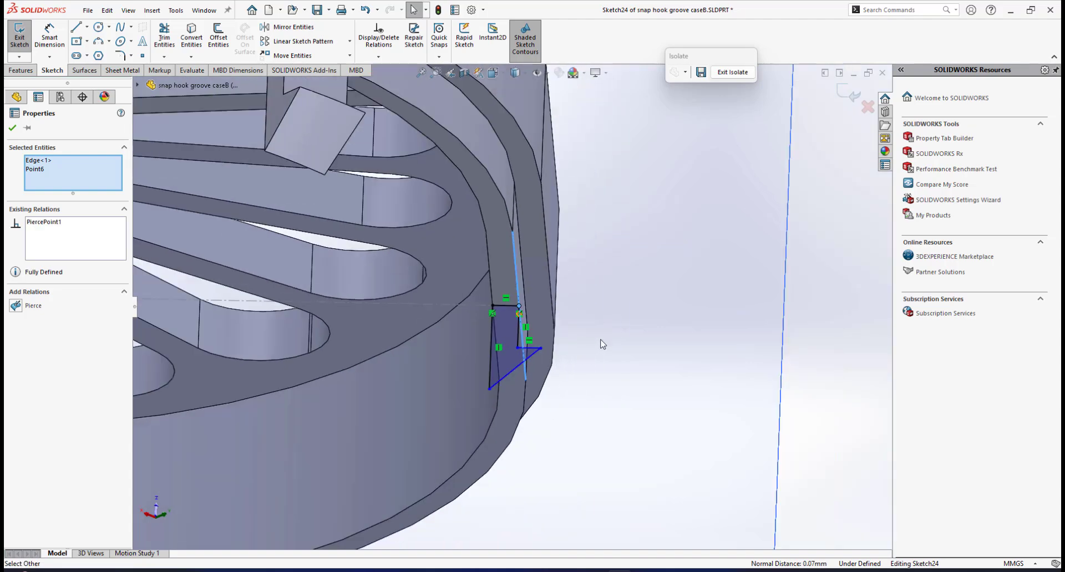
scroll(600, 341, "down", 2)
scroll(494, 352, "up", 3)
scroll(489, 343, "down", 3)
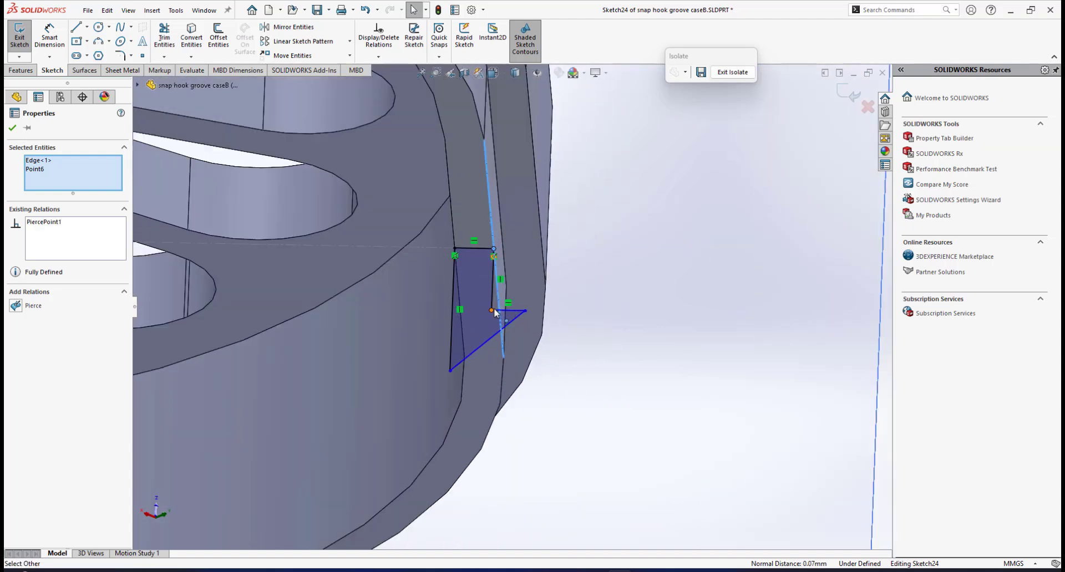
scroll(516, 326, "down", 1)
scroll(533, 321, "up", 1)
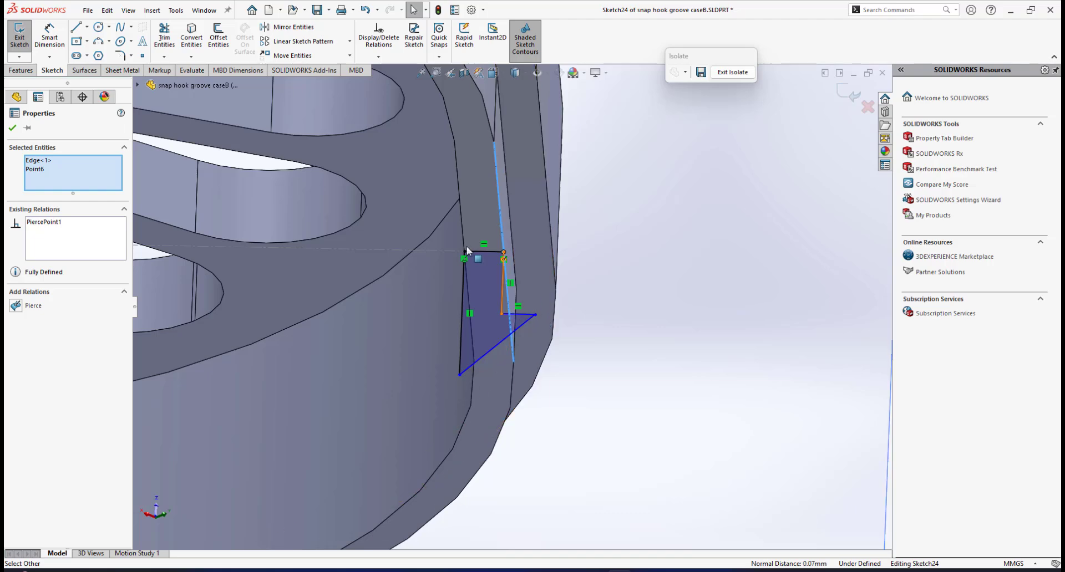
left_click(13, 129)
Dimension the hook profile's overall width, from the base line's inner endpoint to the hook tip, to 1.5 mm.
left_click(49, 36)
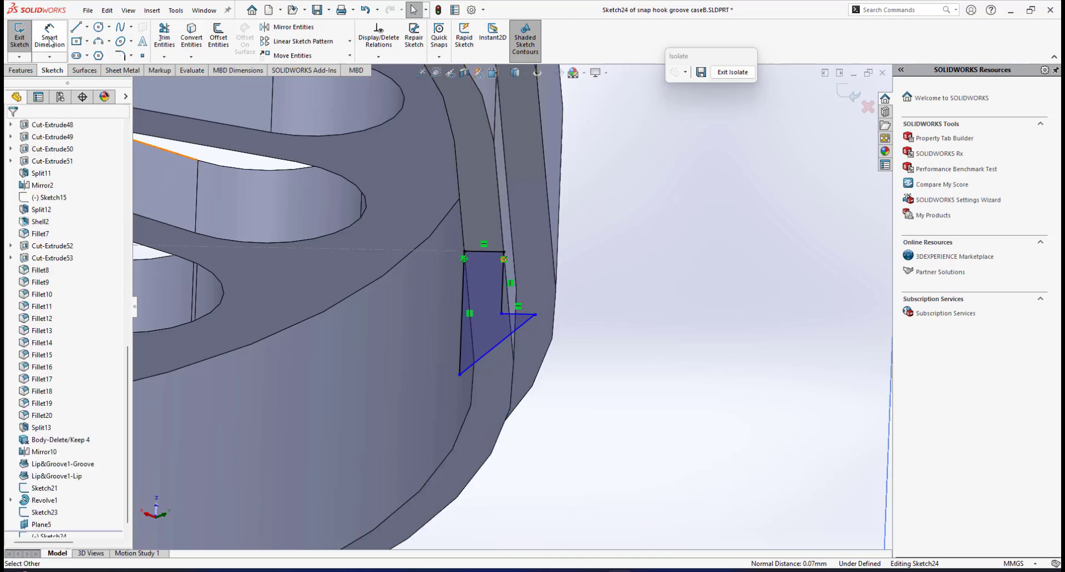
left_click(535, 315)
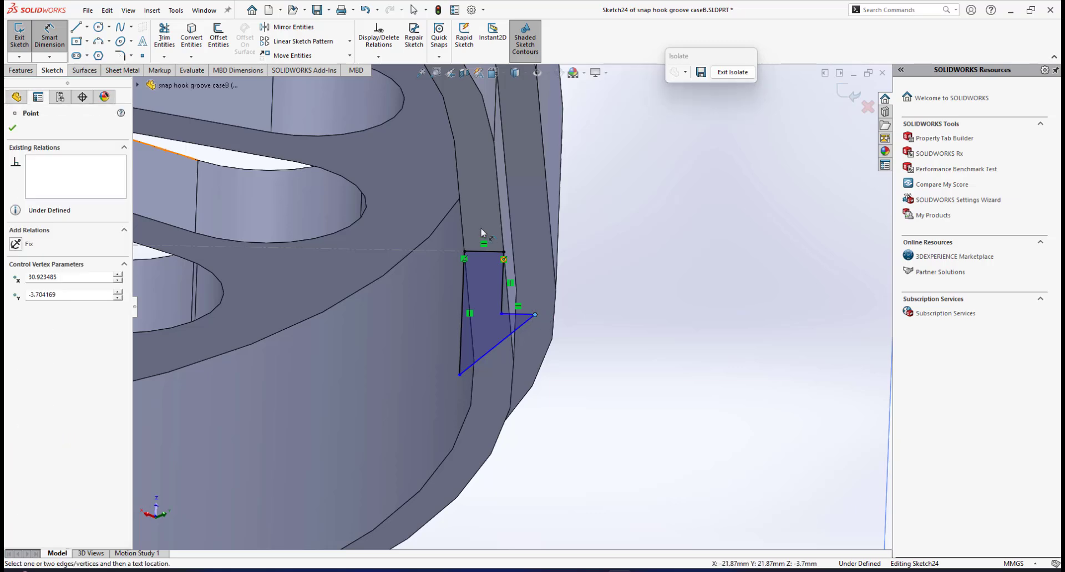
left_click(466, 253)
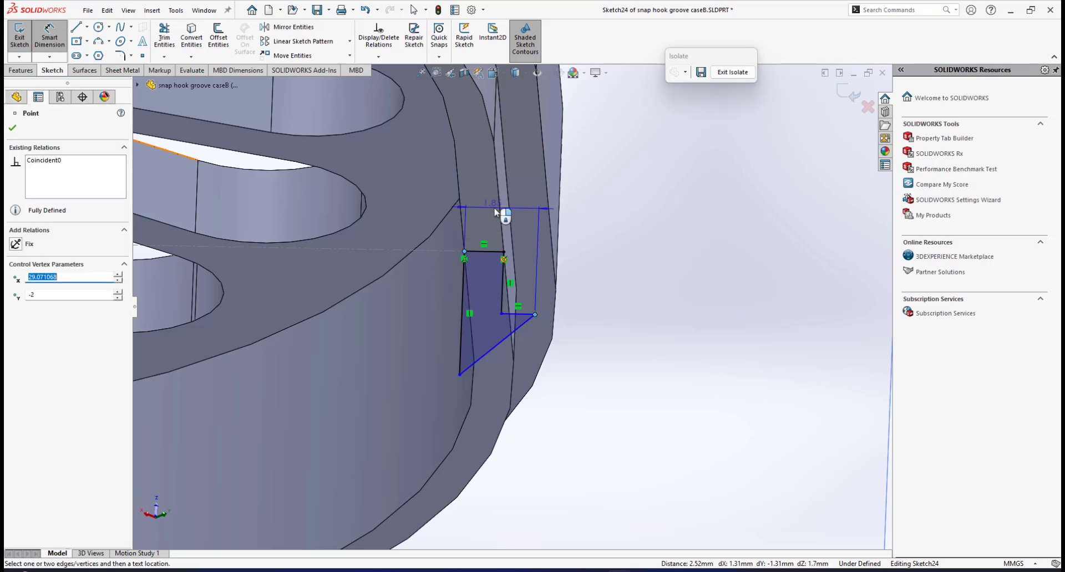
left_click(517, 202)
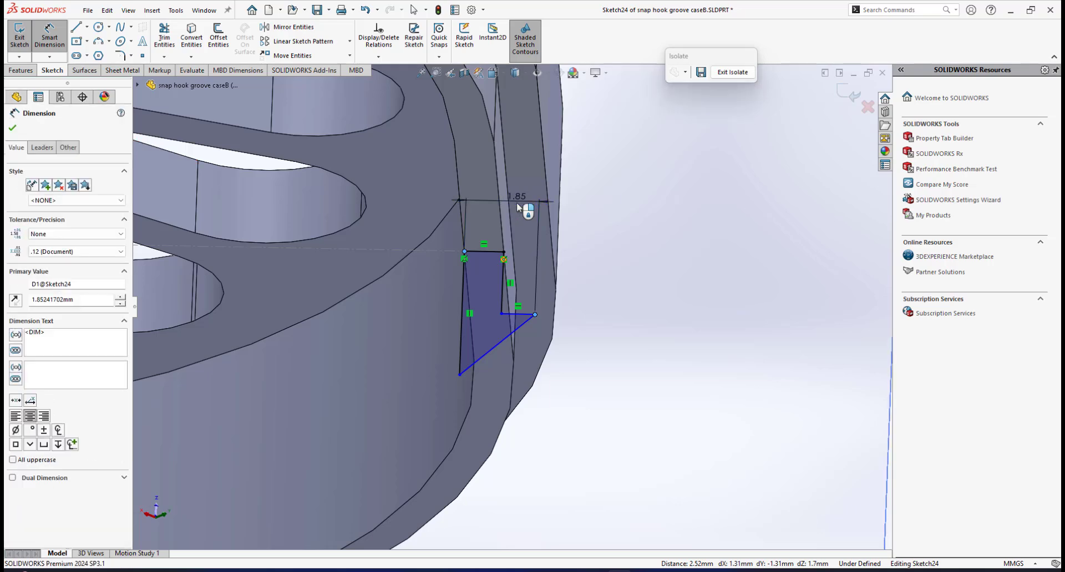
type("1.5")
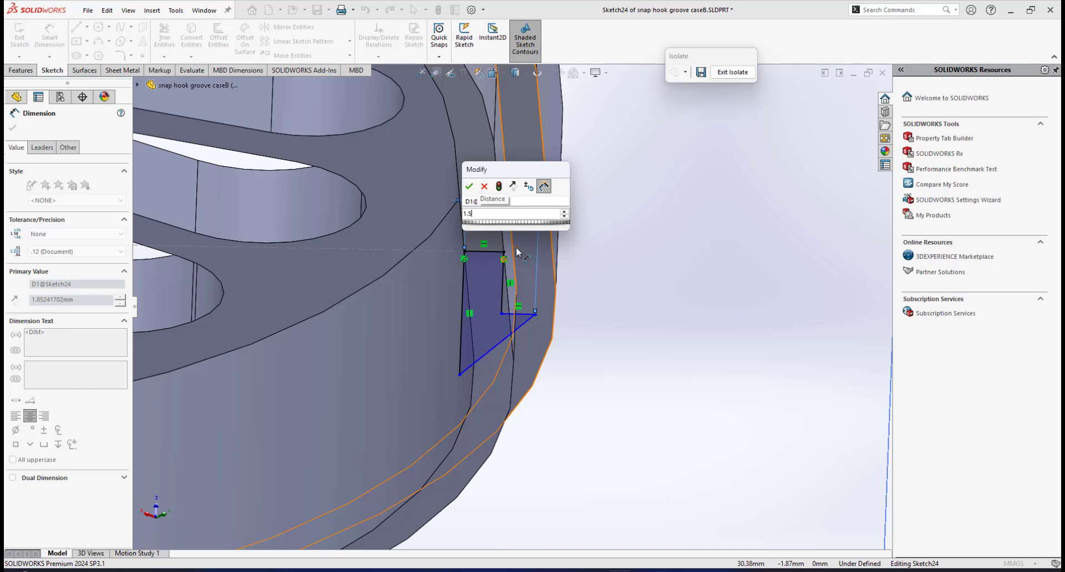
key("Return")
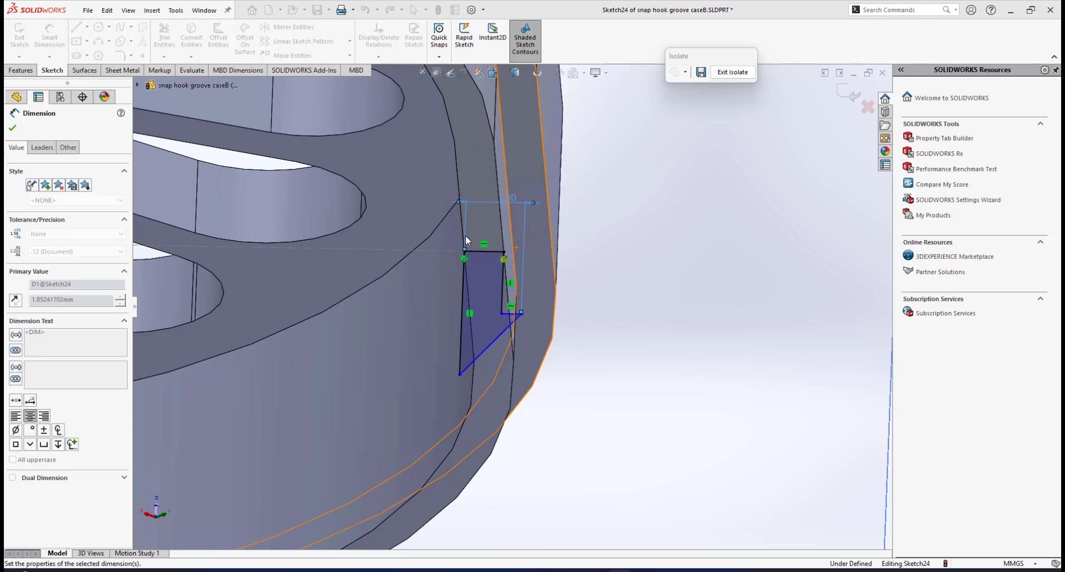
scroll(503, 298, "down", 5)
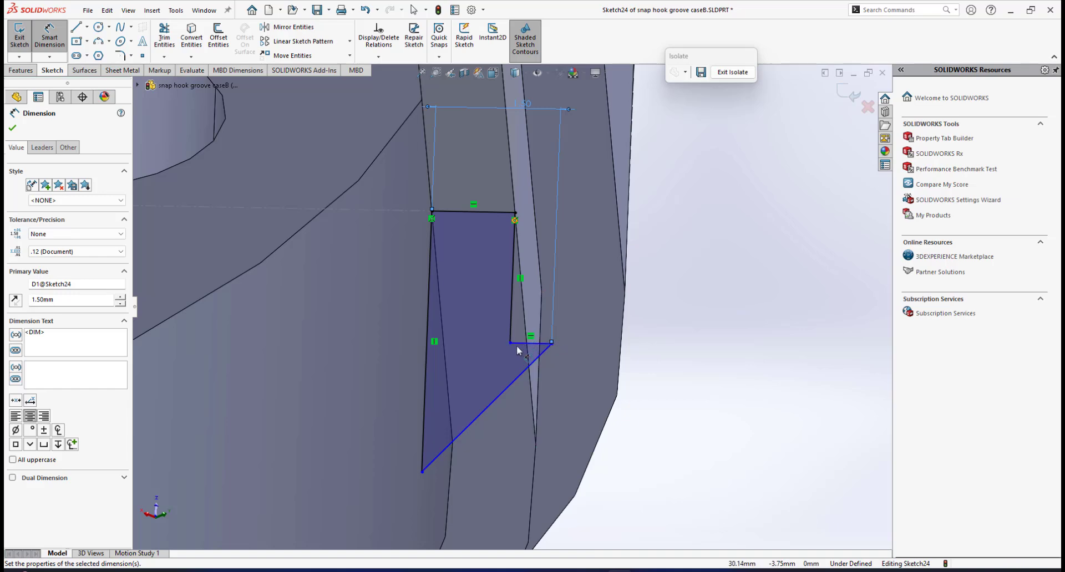
scroll(516, 347, "up", 3)
scroll(454, 313, "up", 1)
scroll(453, 312, "down", 2)
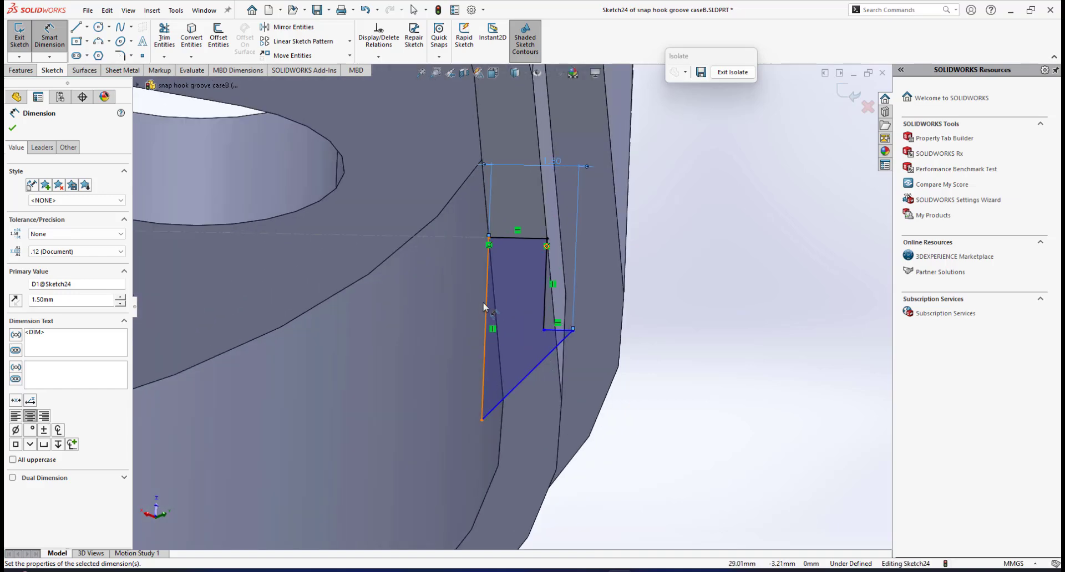
Dimension the hook profile's long inner vertical line to 4 mm.
key("Escape")
left_click(489, 309)
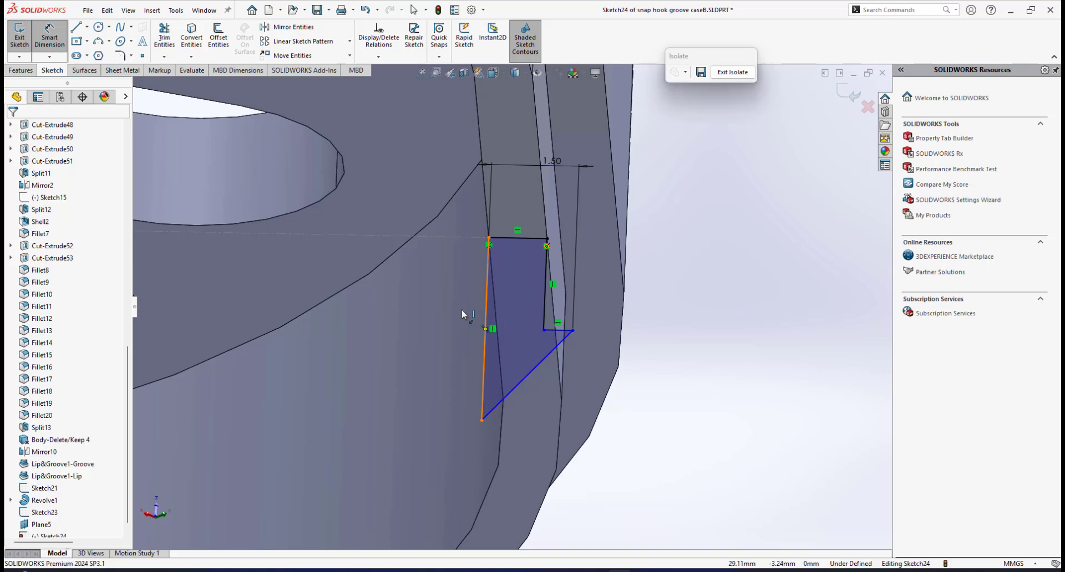
left_click(434, 308)
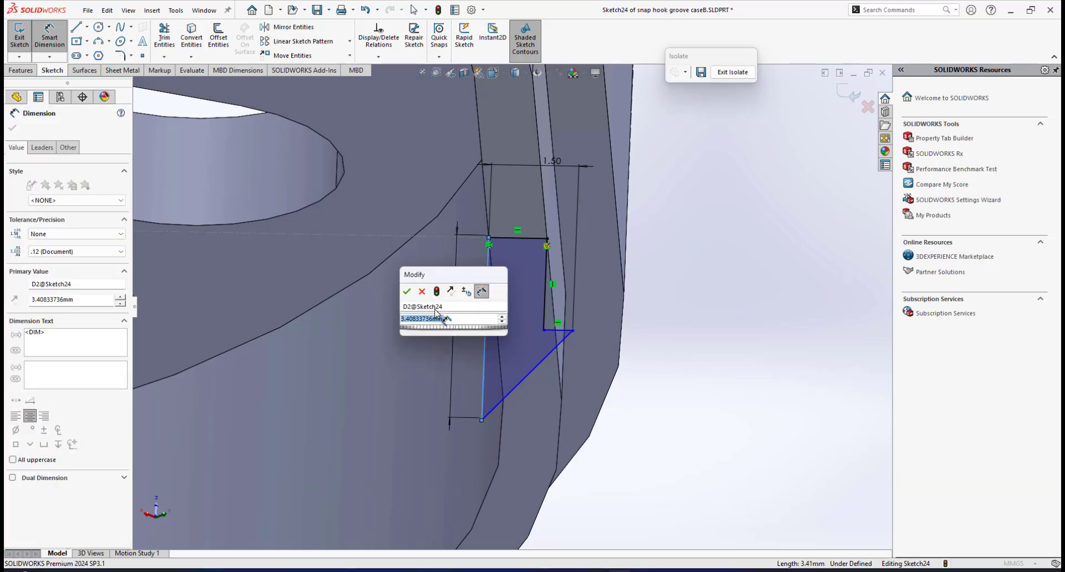
type("4")
key("Return")
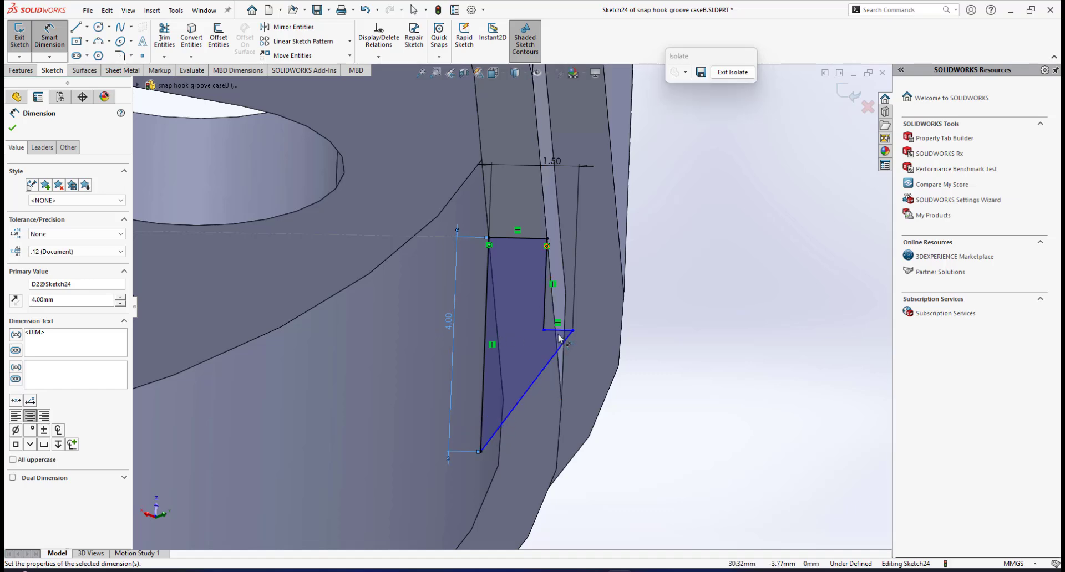
Dimension the hook profile's short outer vertical line, between the base line and the hook ledge, to 2 mm.
scroll(560, 338, "down", 2)
scroll(554, 343, "up", 2)
scroll(551, 341, "up", 1)
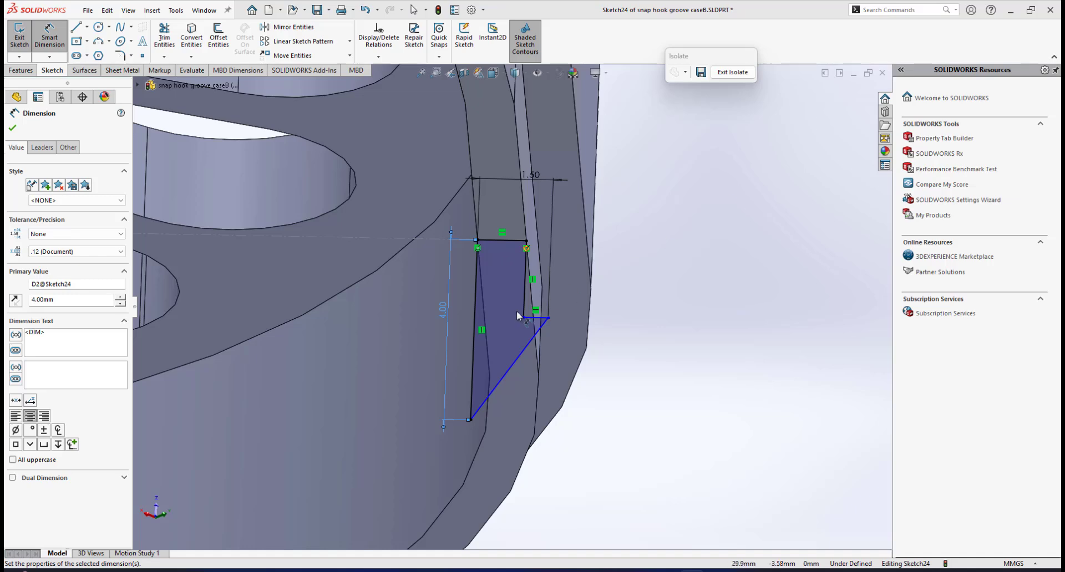
scroll(517, 313, "down", 2)
left_click(527, 255)
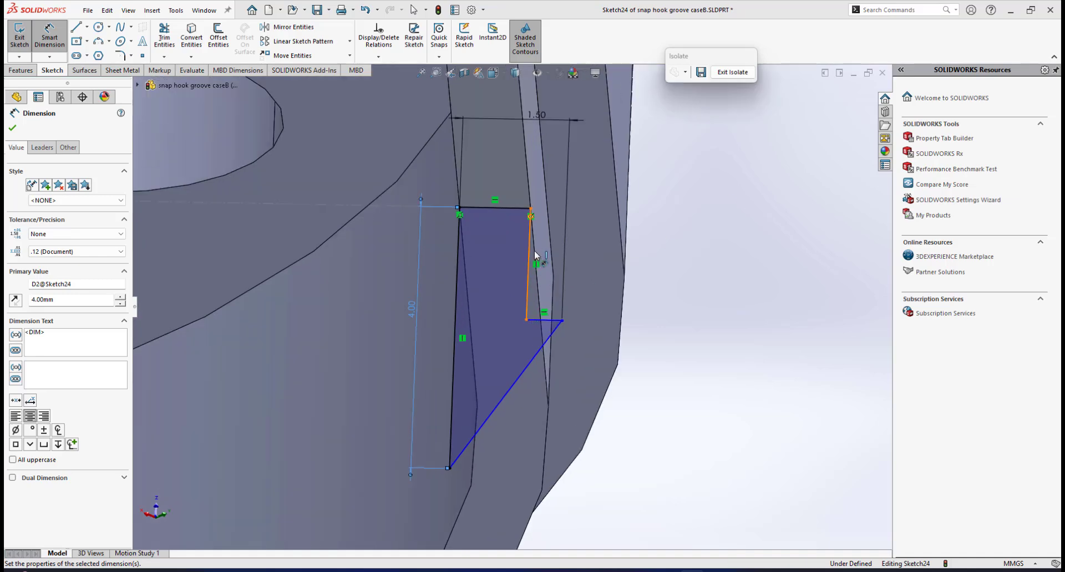
left_click(588, 270)
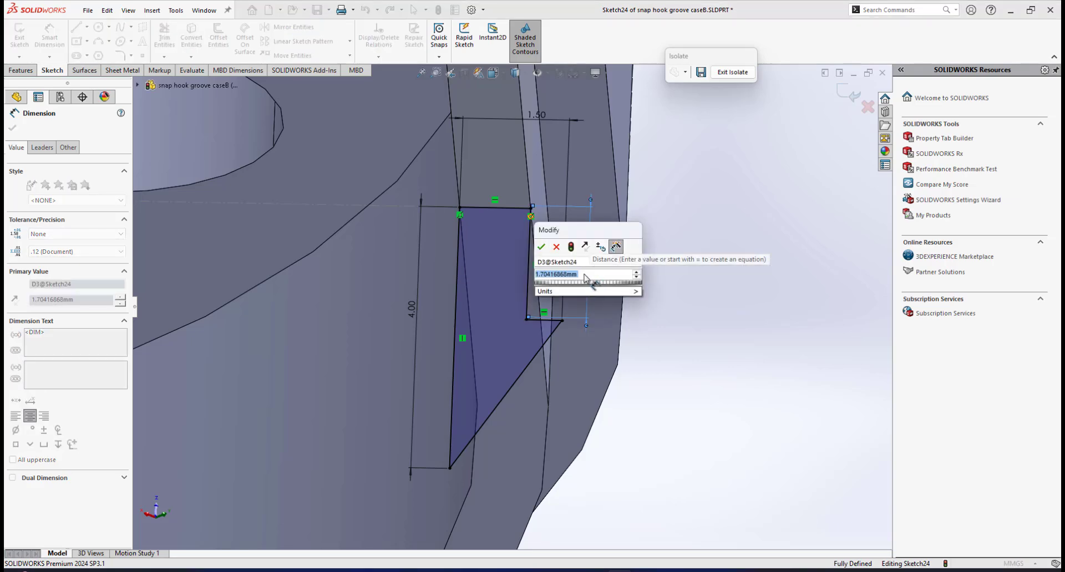
type("2")
key("Return")
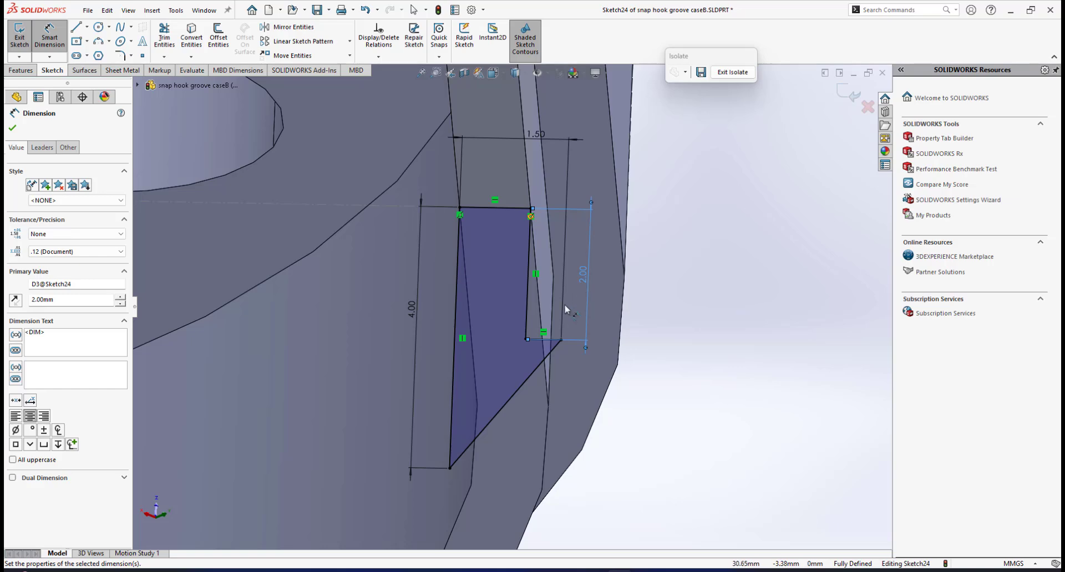
Set up a boss extrusion of the diagonal hook profile with the Mid Plane condition and a 3 mm depth.
scroll(565, 309, "up", 5)
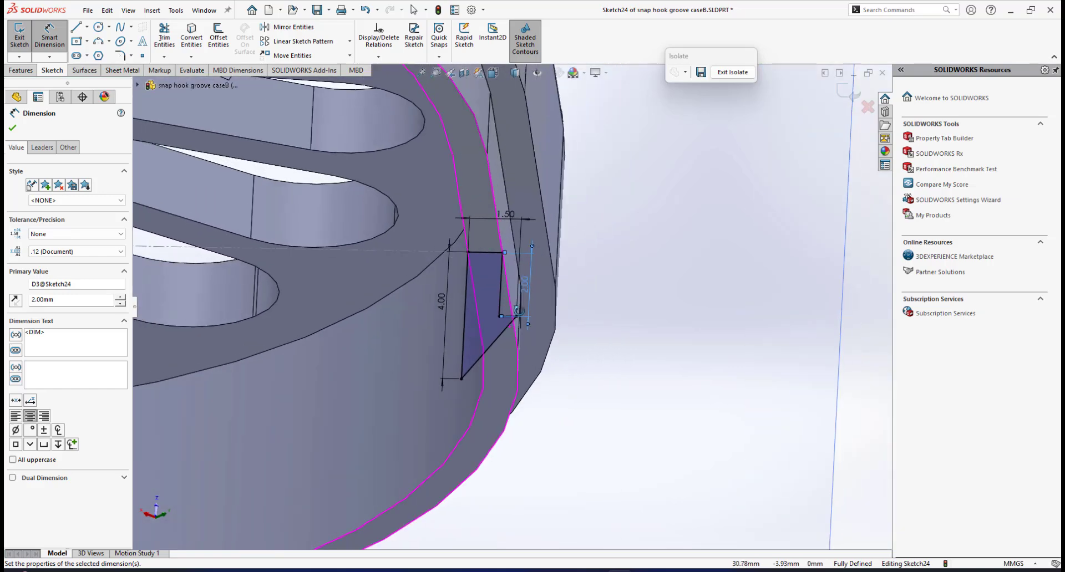
mouse_move(518, 311)
middle_mouse_down()
mouse_move(507, 290)
mouse_move(520, 311)
mouse_move(521, 244)
mouse_move(534, 223)
mouse_move(547, 228)
mouse_move(544, 168)
mouse_move(492, 233)
mouse_move(511, 221)
mouse_move(503, 209)
mouse_move(500, 275)
mouse_move(505, 250)
mouse_move(496, 258)
middle_mouse_up()
scroll(521, 312, "up", 5)
left_click(20, 70)
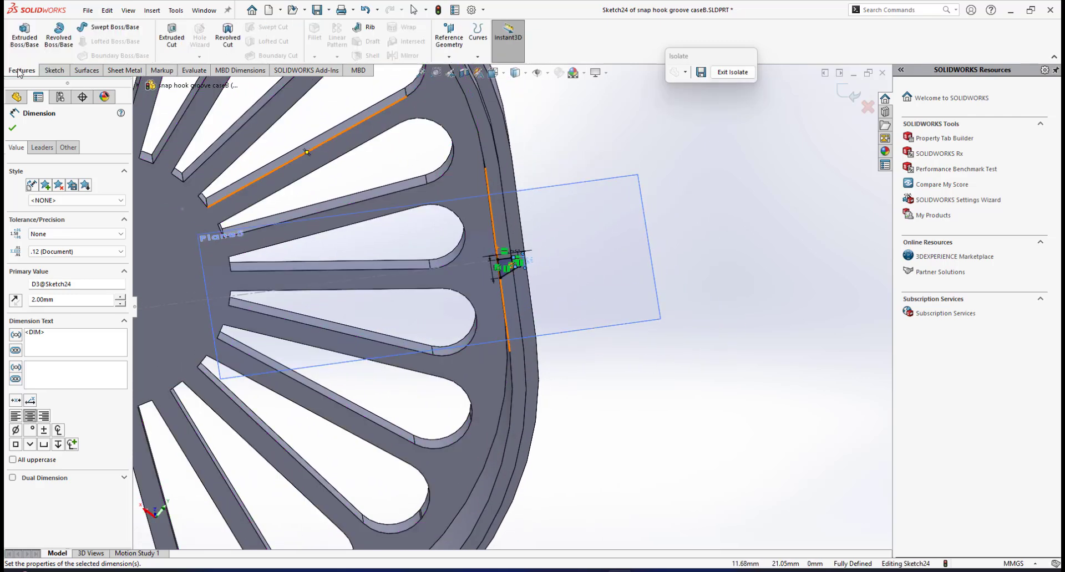
left_click(19, 45)
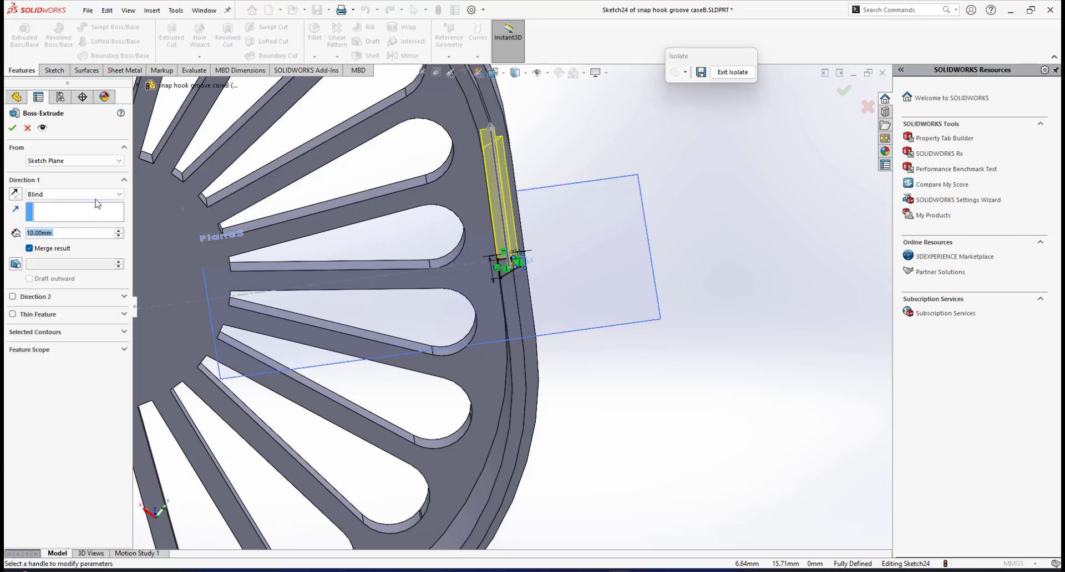
left_click(76, 195)
left_click(54, 246)
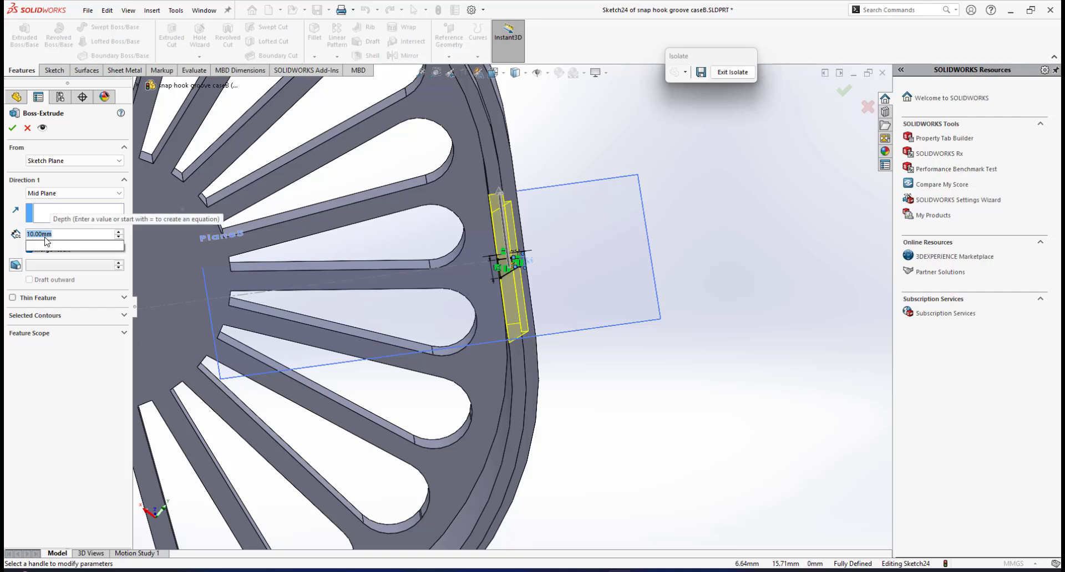
type("3")
key("Return")
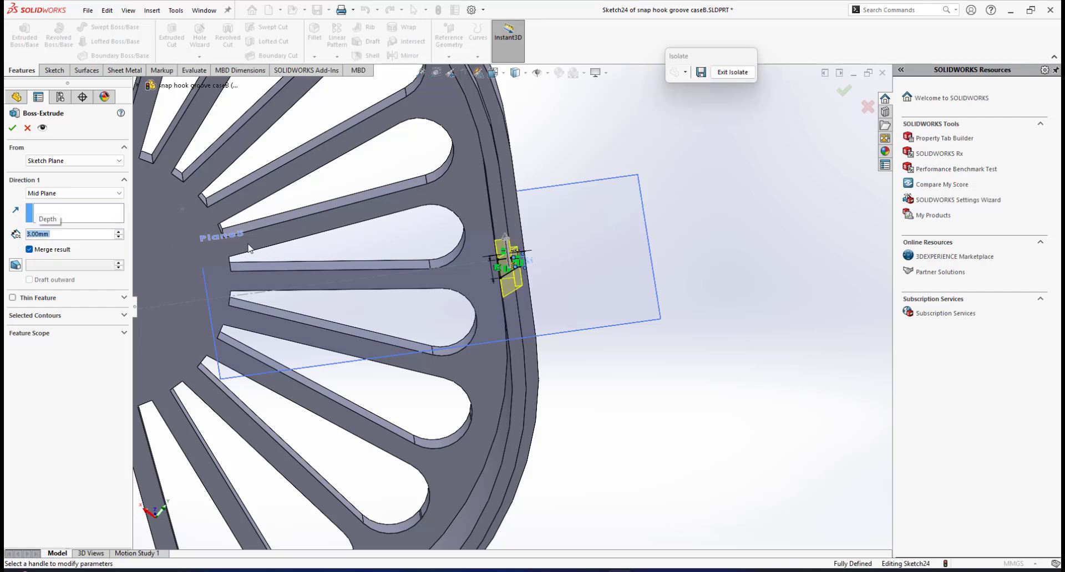
Turn off merging for the hook extrusion and create it as a separate body.
scroll(360, 215, "up", 5)
middle_click_drag(409, 221, 443, 191)
scroll(429, 180, "down", 3)
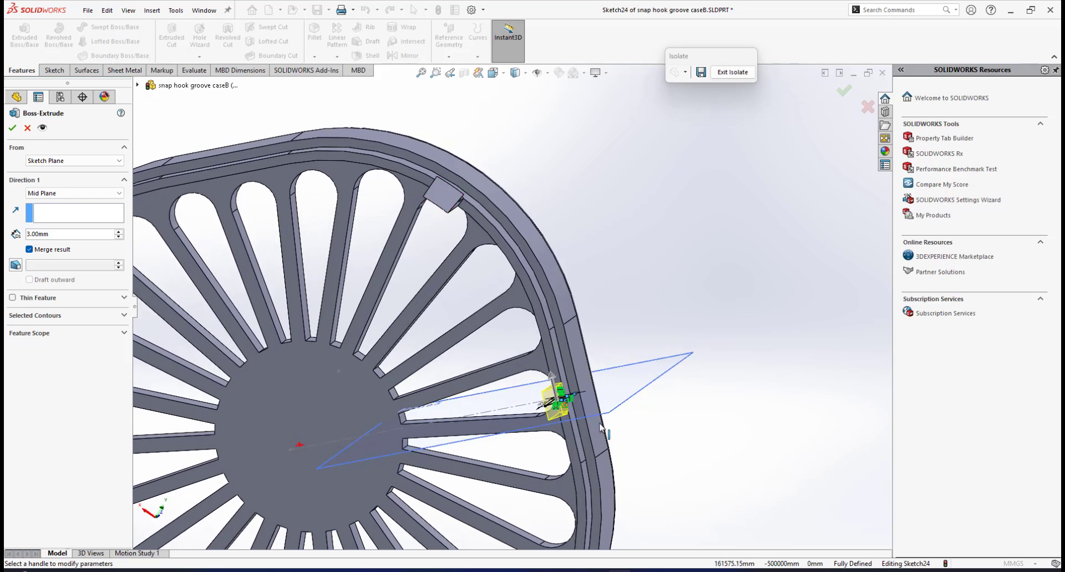
scroll(601, 427, "down", 5)
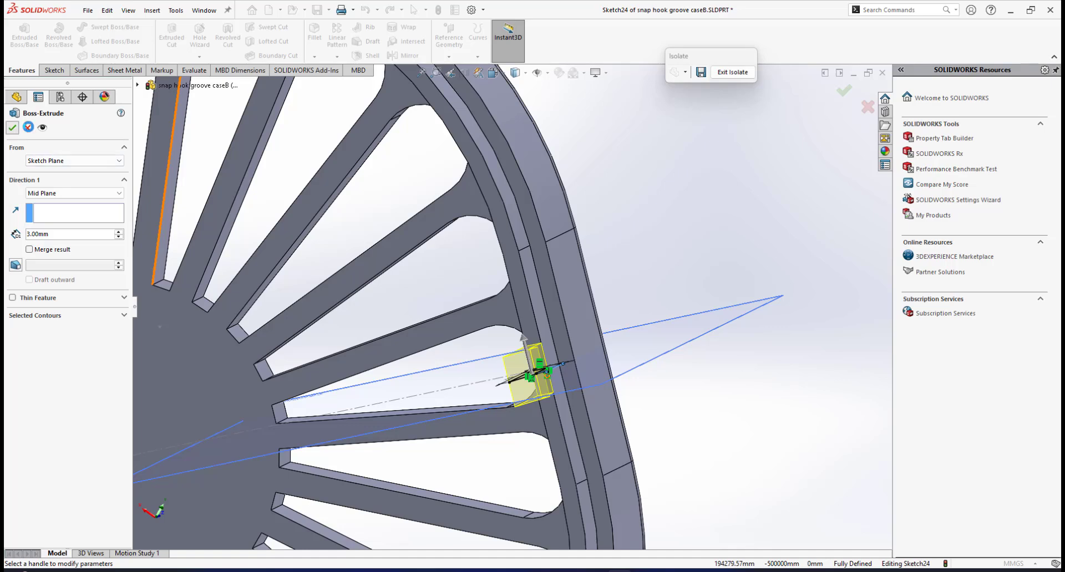
key("Return")
Examine the extruded diagonal hook and its position along the lip of the fan head.
scroll(555, 344, "up", 5)
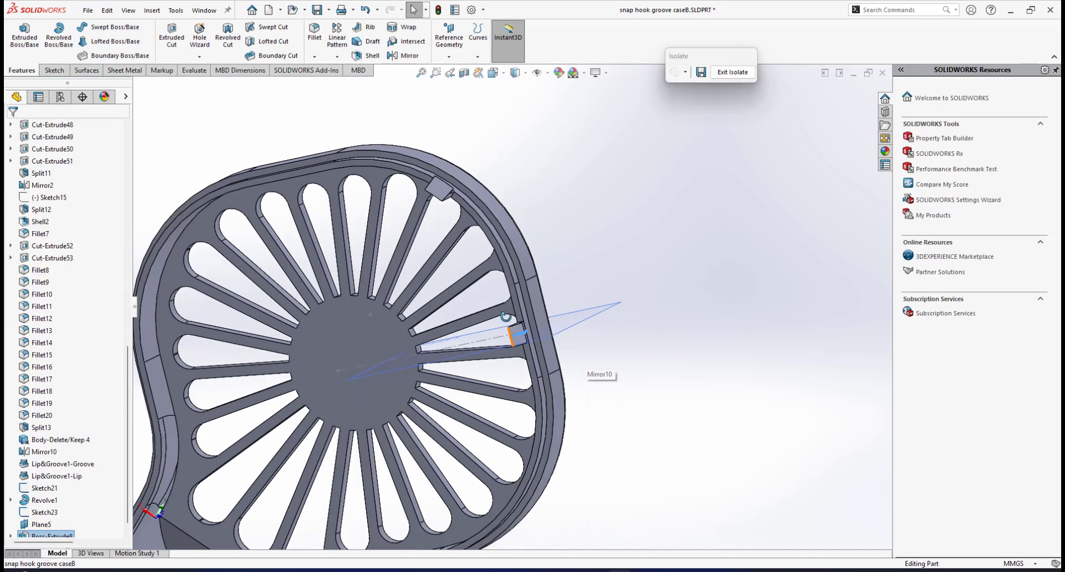
middle_click_drag(506, 317, 478, 353)
scroll(475, 354, "up", 4)
middle_click(434, 401)
middle_click_drag(433, 400, 479, 342)
scroll(494, 341, "down", 2)
middle_click(488, 338)
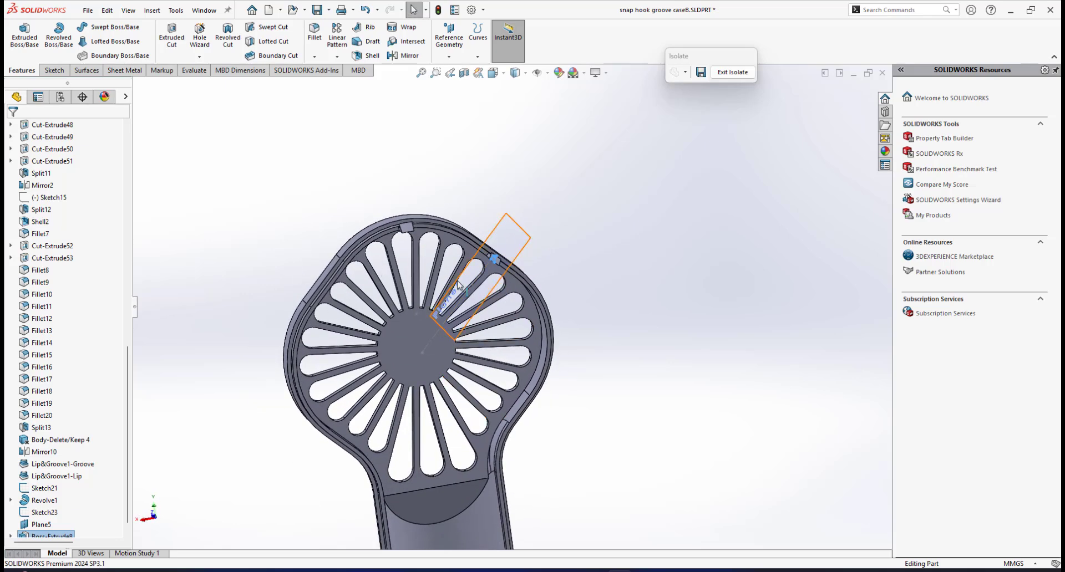
right_click(449, 296)
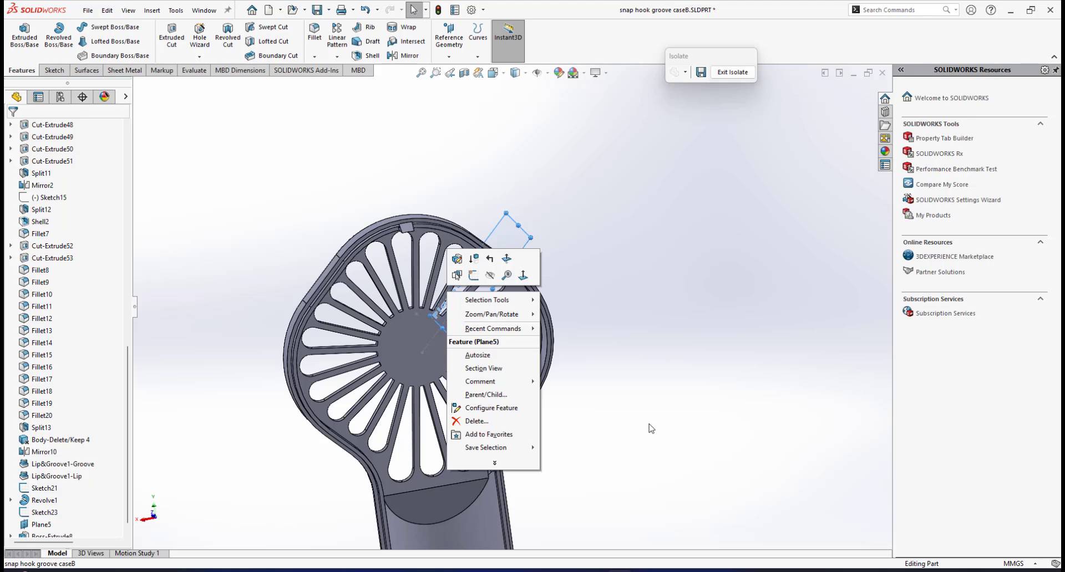
left_click(664, 335)
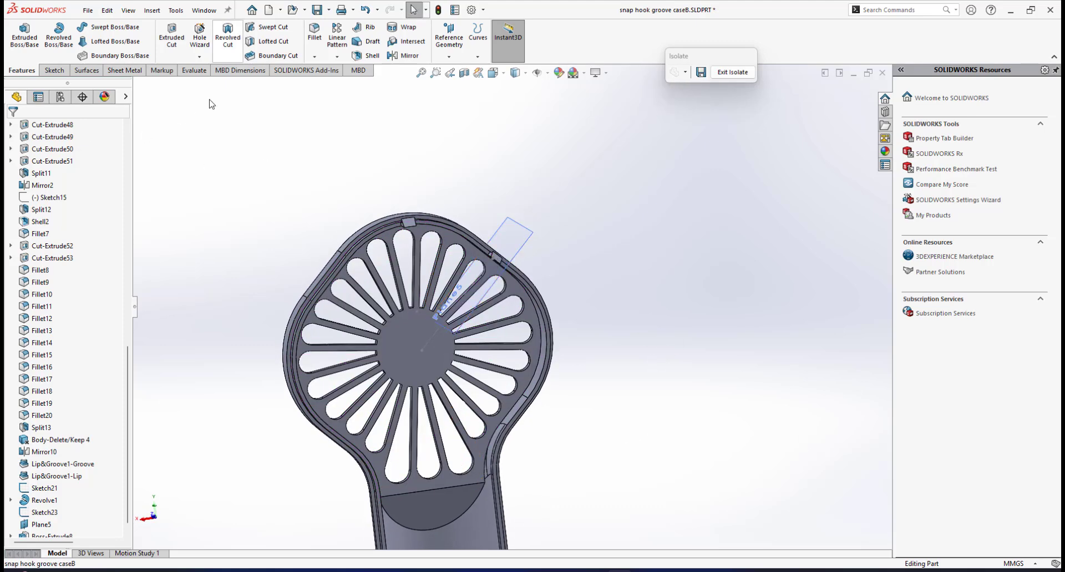
Mirror the diagonal hook body about the Right Plane without merging solids.
left_click(393, 56)
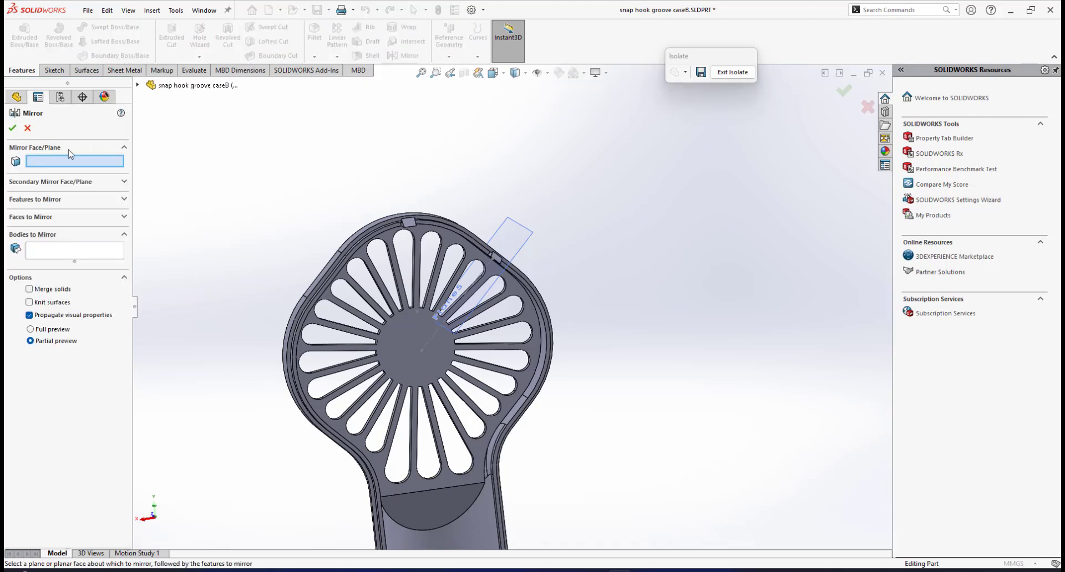
left_click(138, 85)
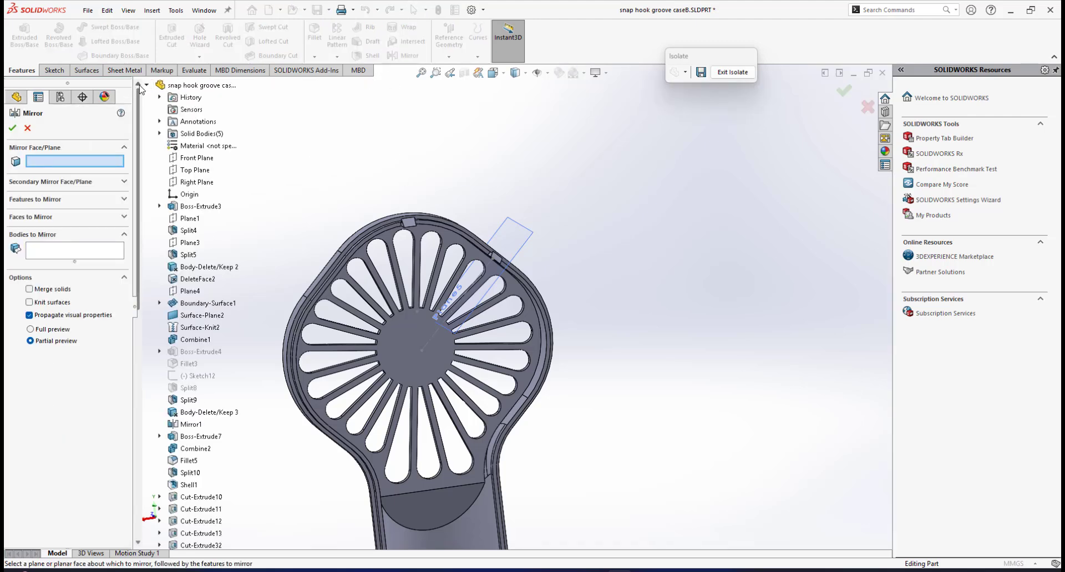
left_click(194, 183)
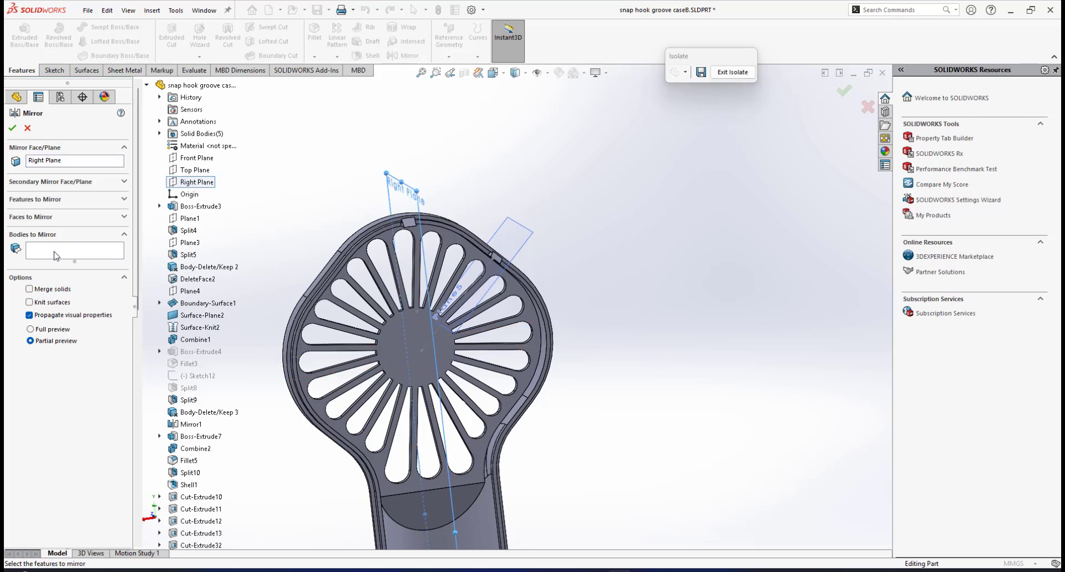
left_click(495, 259)
scroll(329, 295, "down", 5)
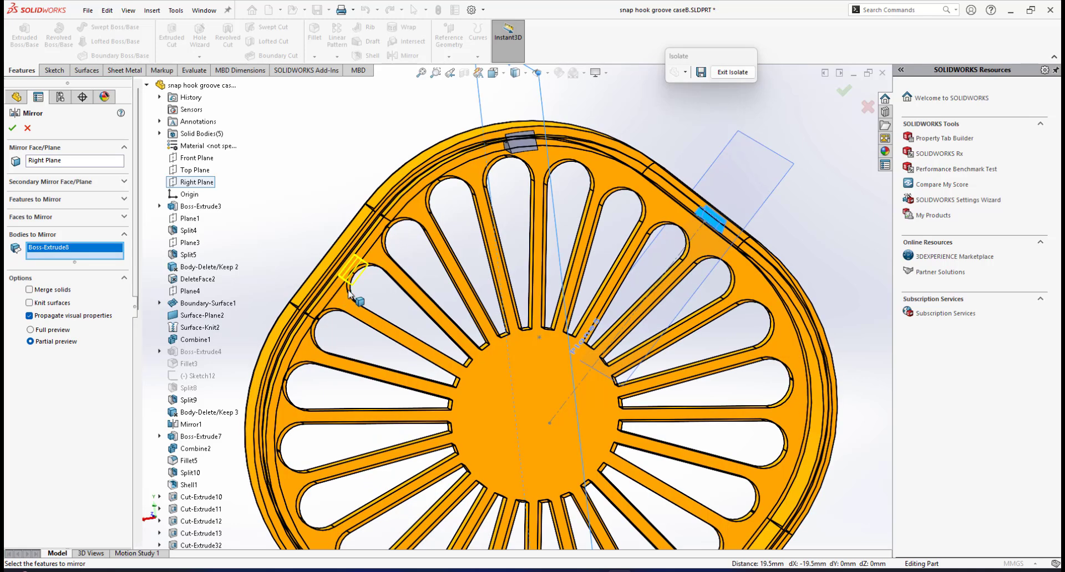
left_click(10, 131)
Mirror both diagonal hook bodies about the Top Plane, towards the handle side of the fan head, without merging solids.
scroll(499, 278, "up", 5)
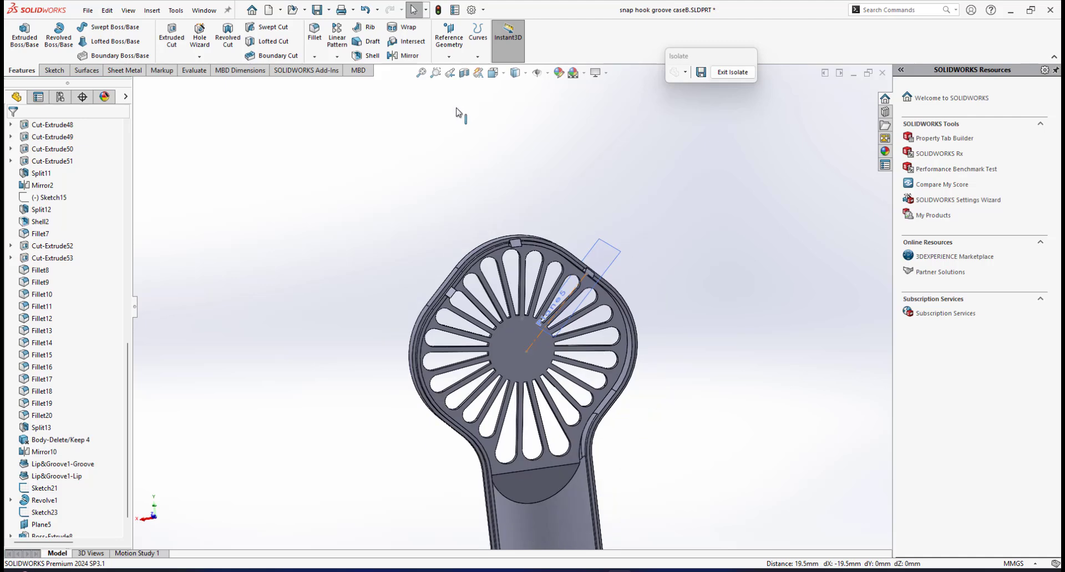
left_click(404, 55)
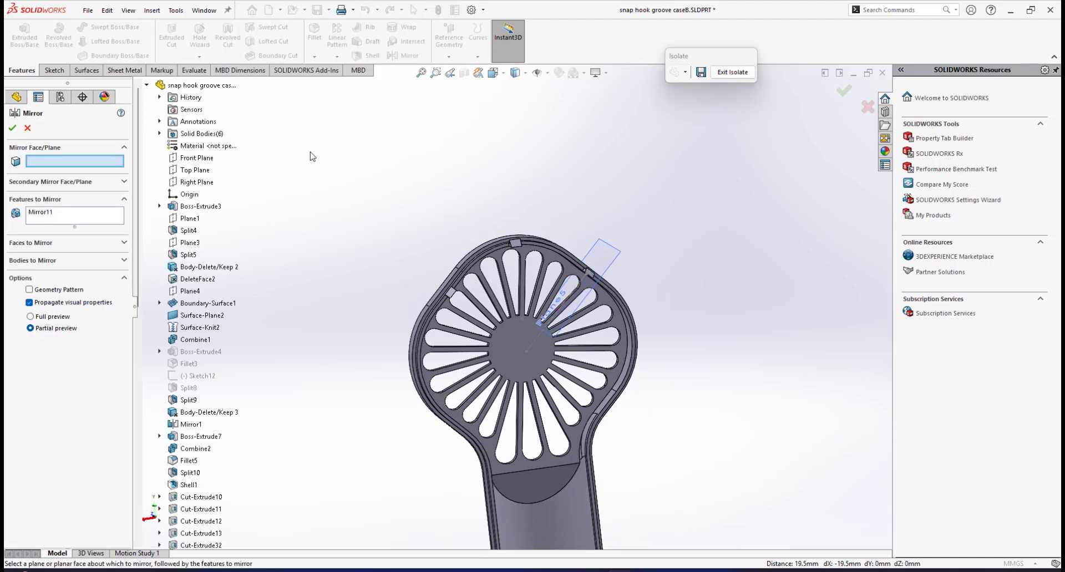
left_click(195, 169)
middle_click_drag(514, 296, 508, 306)
left_click(96, 263)
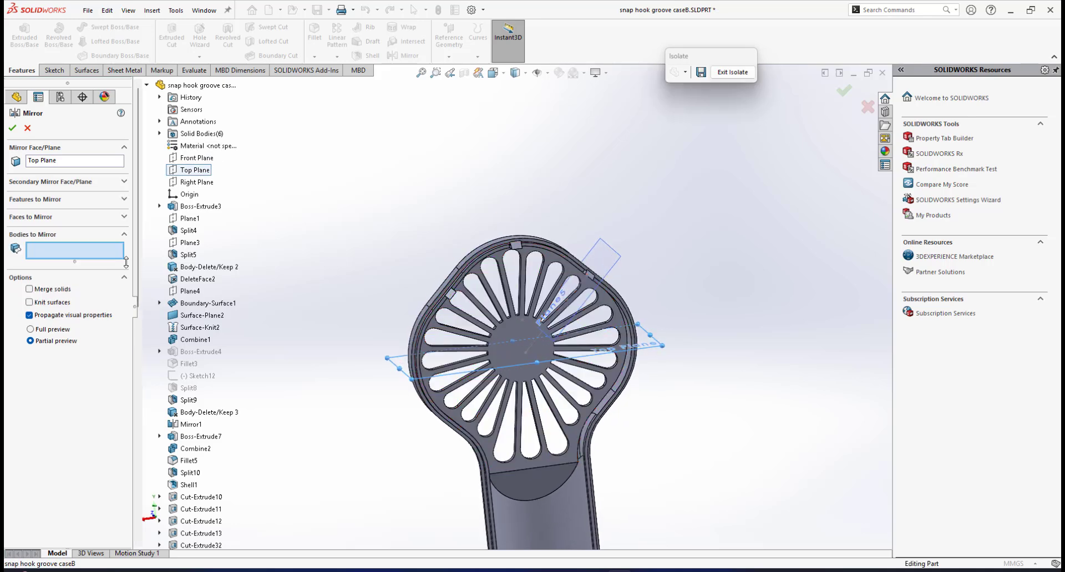
scroll(603, 286, "down", 5)
left_click(603, 286)
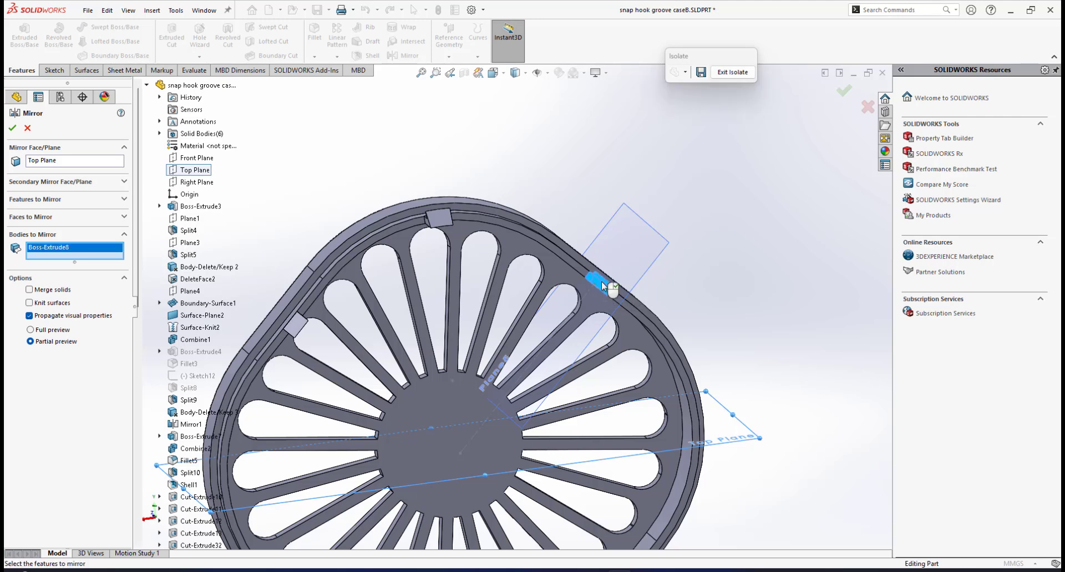
left_click(299, 323)
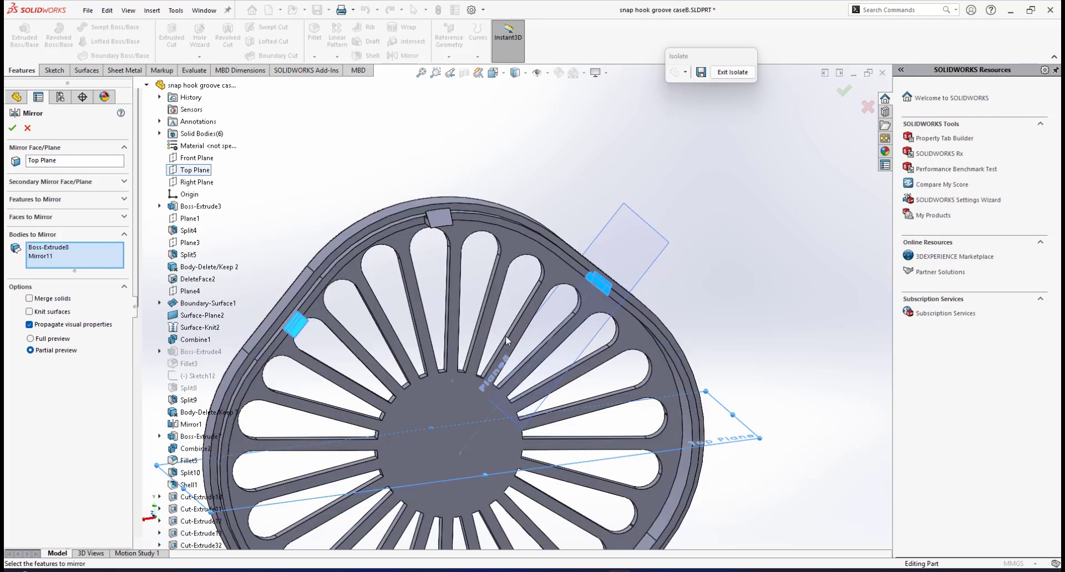
scroll(505, 334, "up", 5)
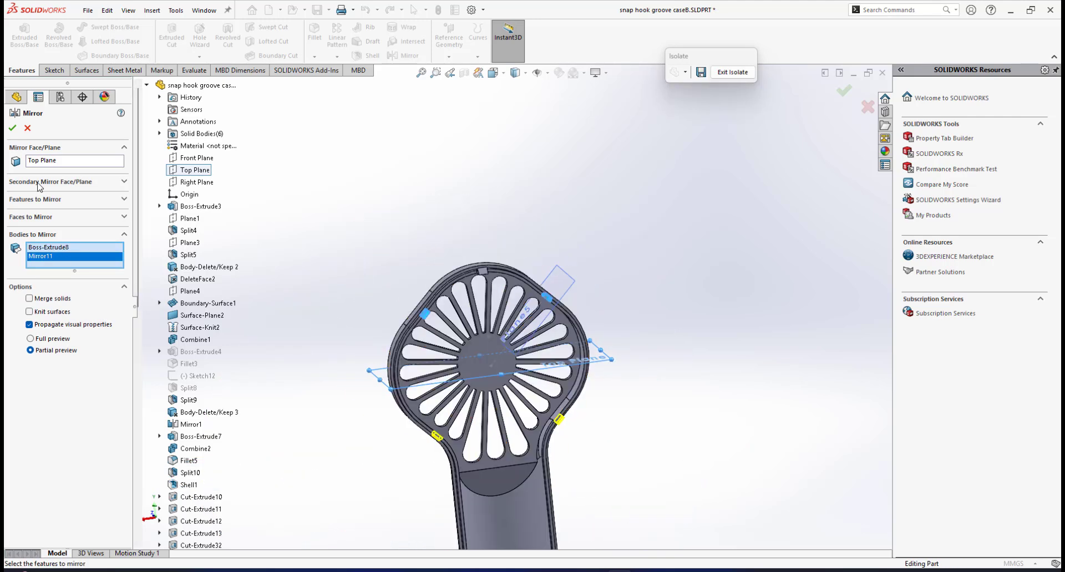
left_click(13, 130)
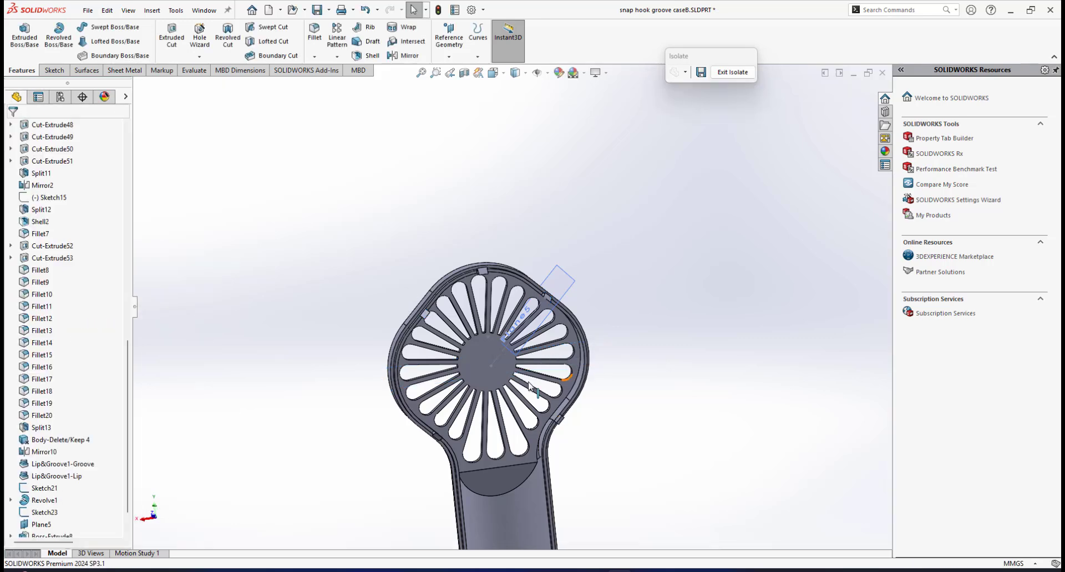
Hide the diagonal reference plane and the 45° centerline sketch.
scroll(479, 333, "down", 4)
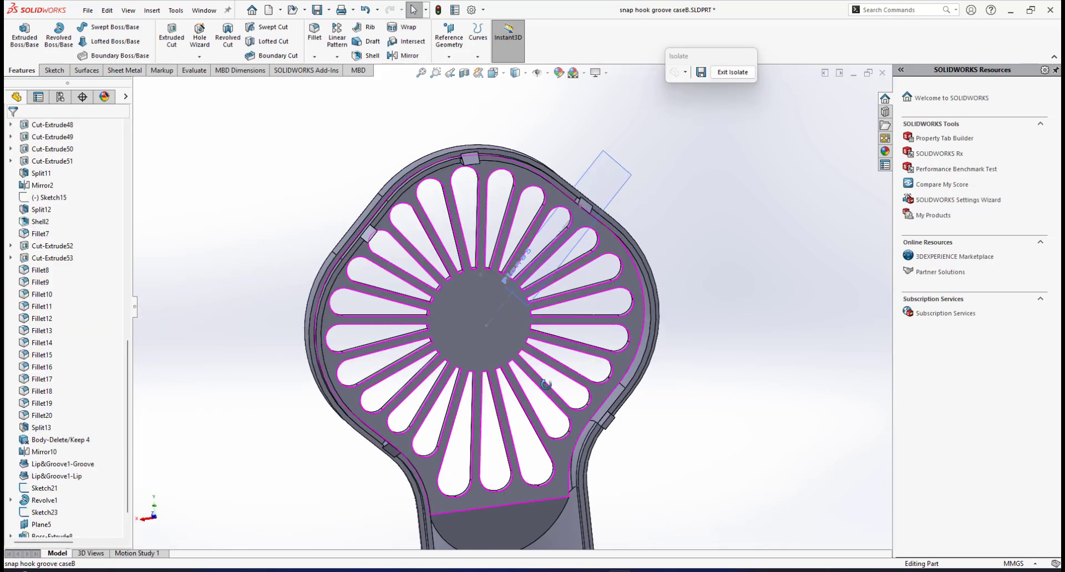
mouse_move(558, 417)
middle_mouse_down()
mouse_move(503, 330)
mouse_move(691, 346)
middle_mouse_up()
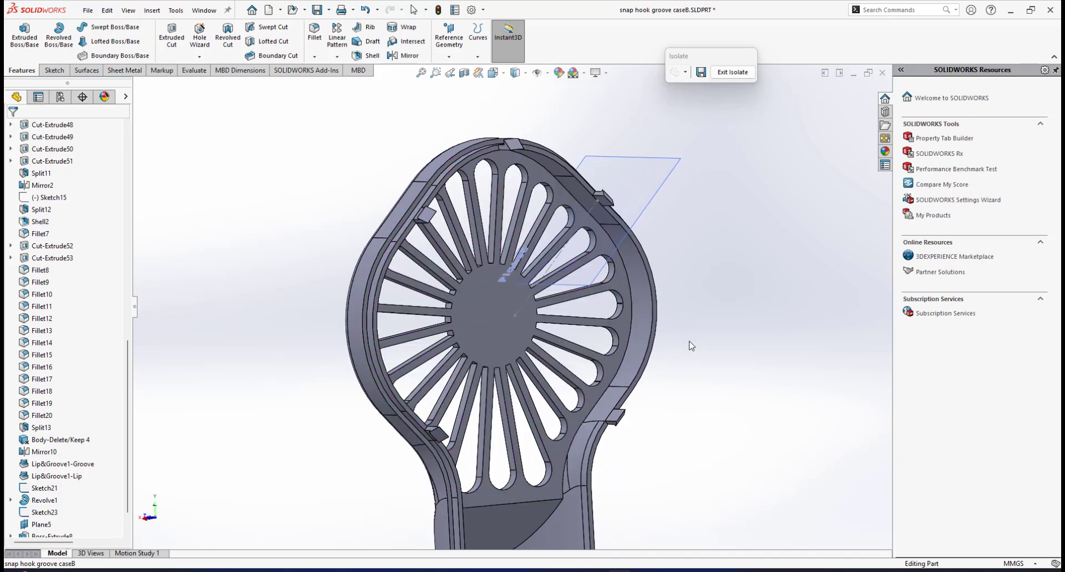
scroll(700, 347, "up", 4)
scroll(606, 294, "down", 2)
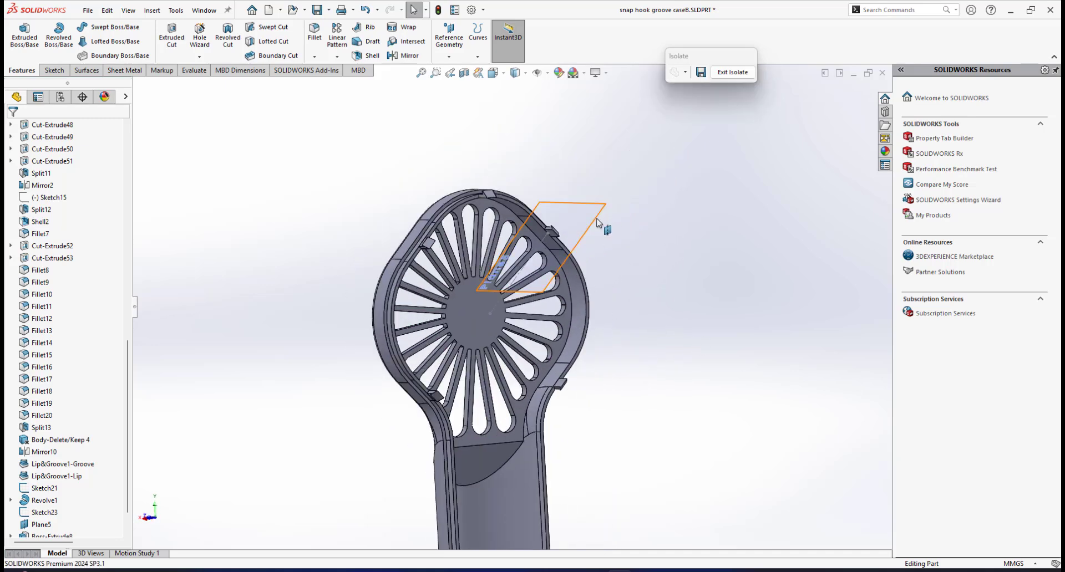
left_click(597, 223)
key("Escape")
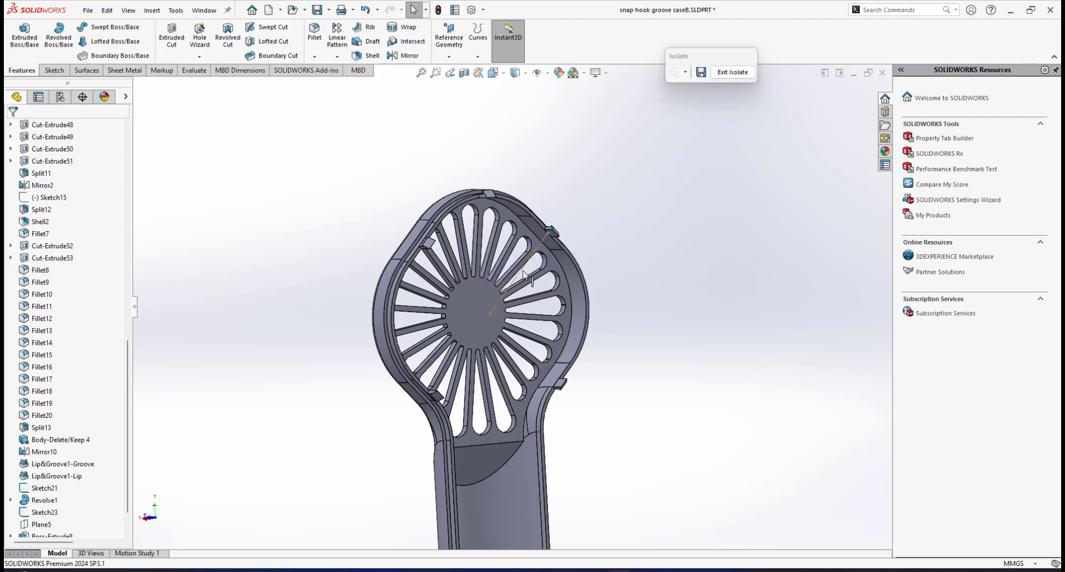
left_click(523, 275)
scroll(512, 311, "up", 3)
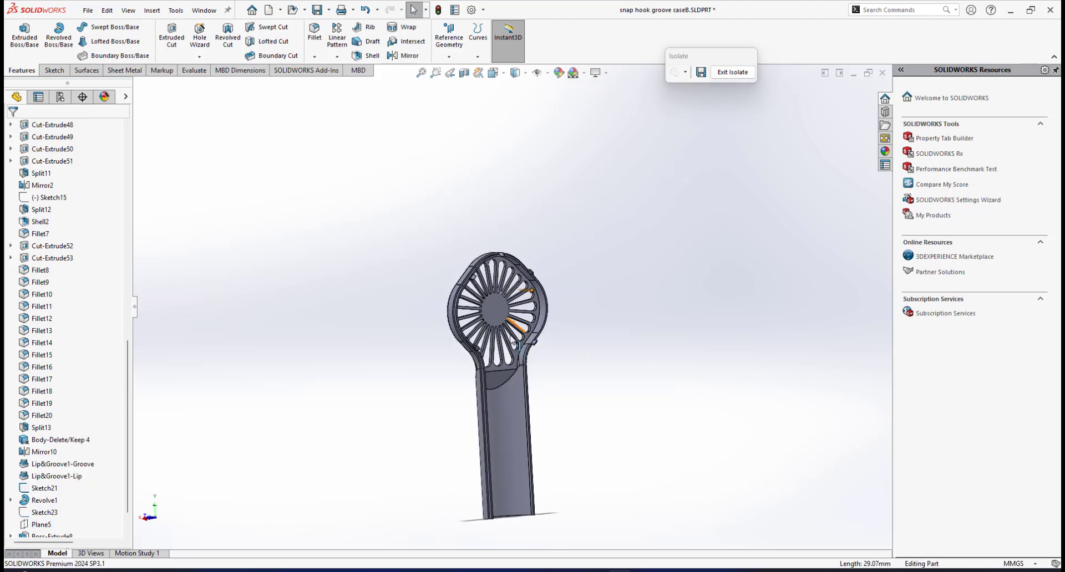
scroll(512, 342, "down", 3)
middle_click_drag(512, 342, 459, 244)
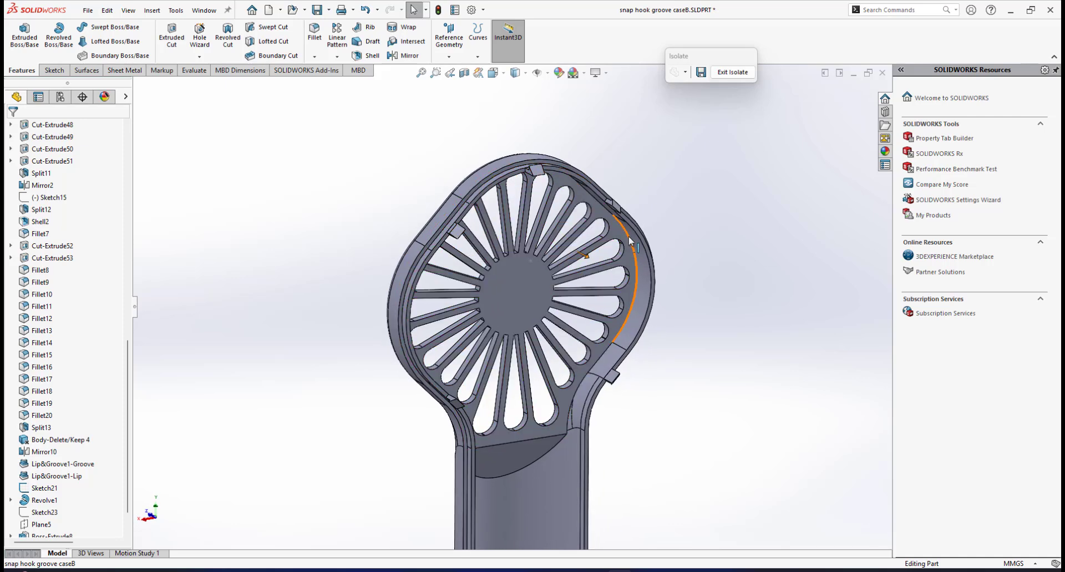
Copy all five hook bodies around the fan head once in place, with no translation or rotation.
scroll(615, 283, "down", 2)
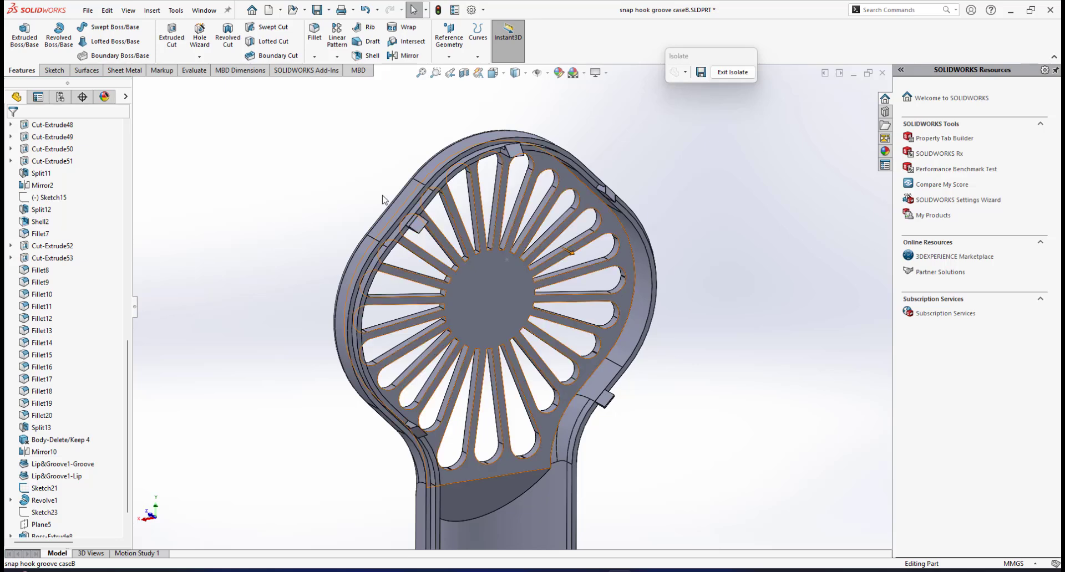
left_click(152, 10)
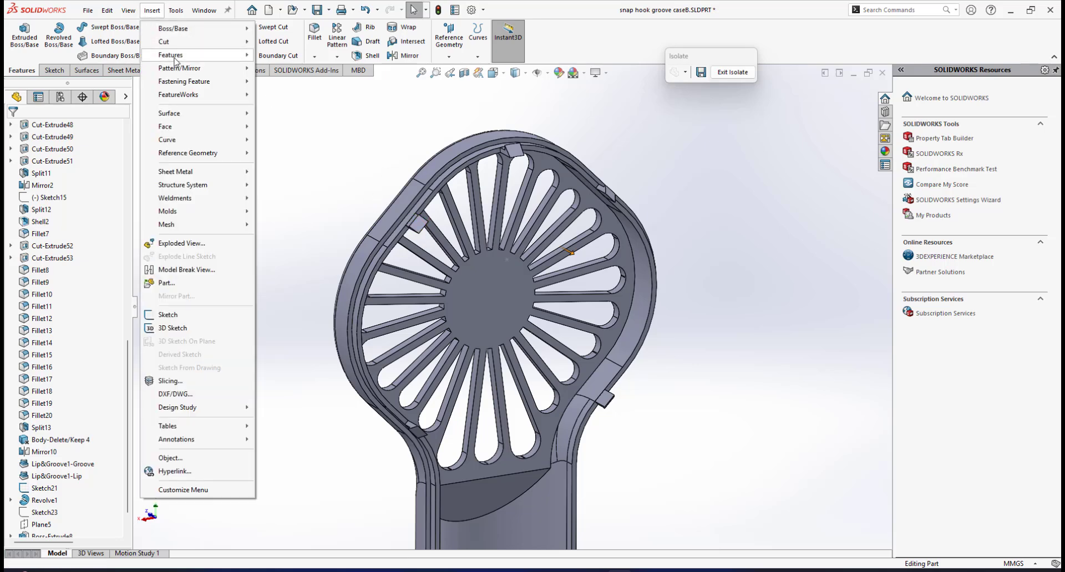
mouse_move(183, 55)
left_click(290, 362)
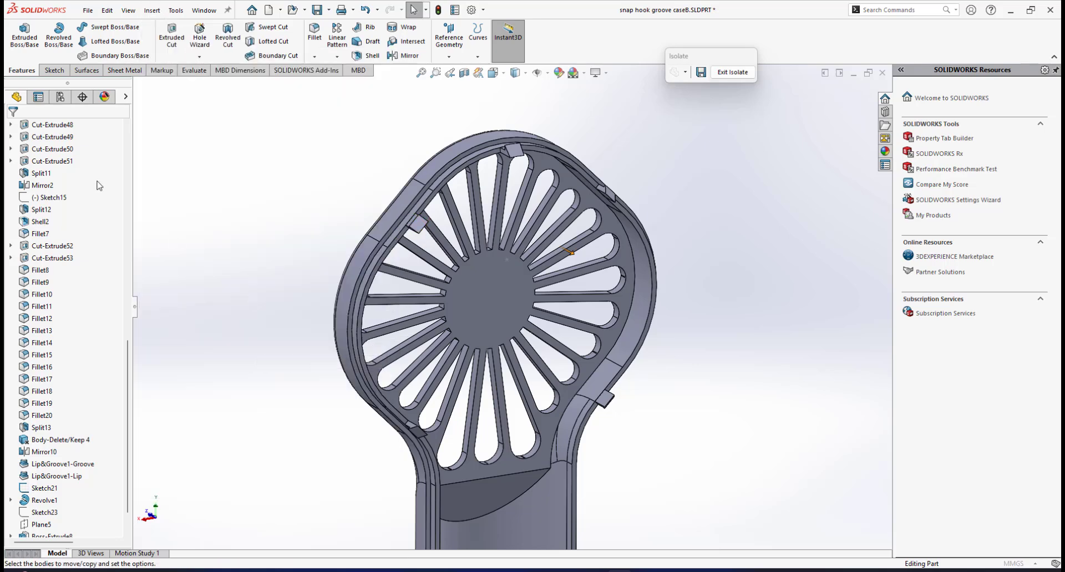
left_click(515, 152)
left_click(511, 148)
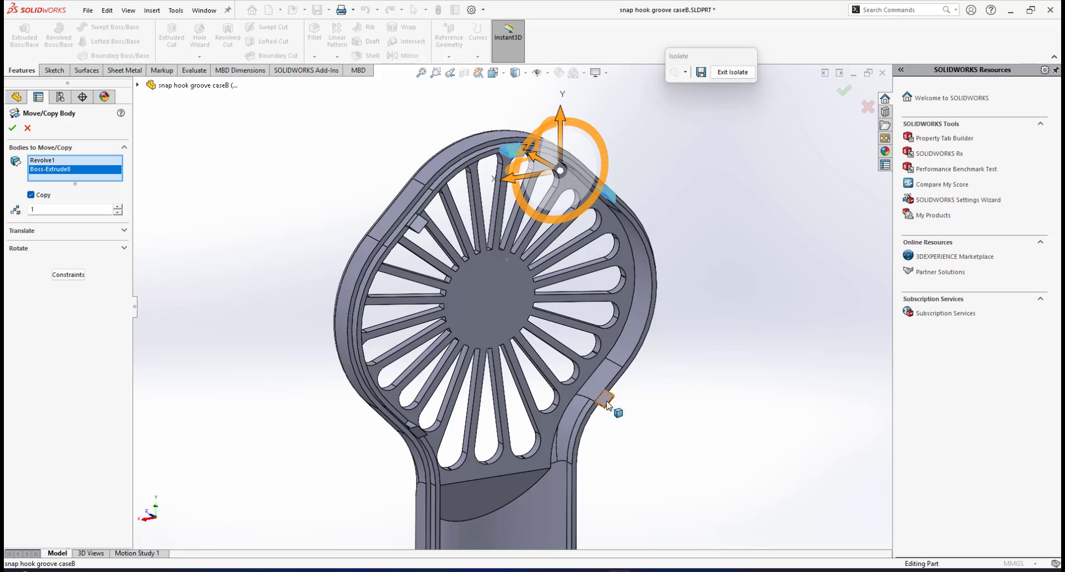
left_click(607, 404)
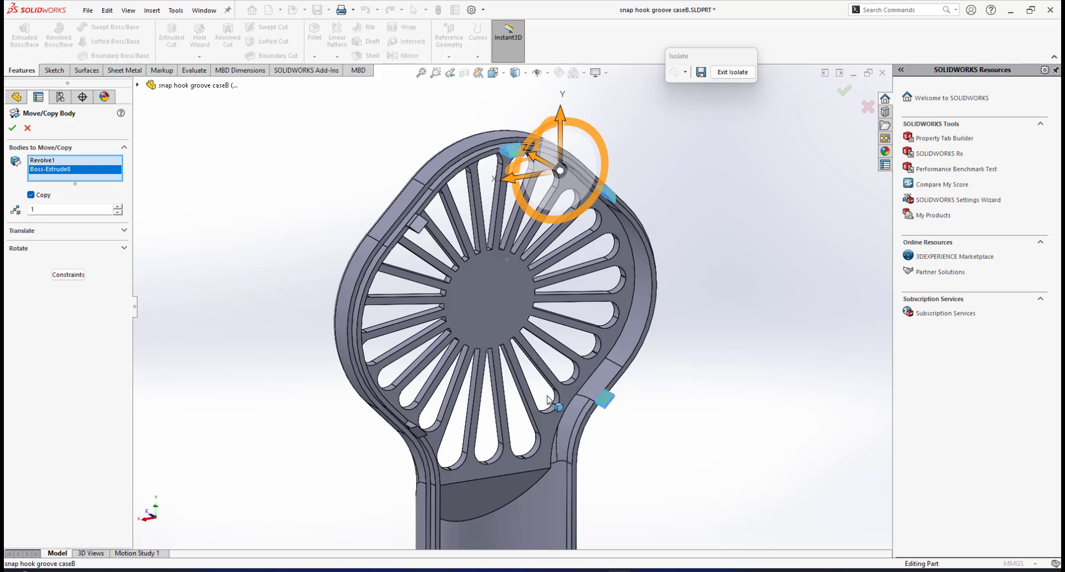
left_click(417, 431)
left_click(417, 224)
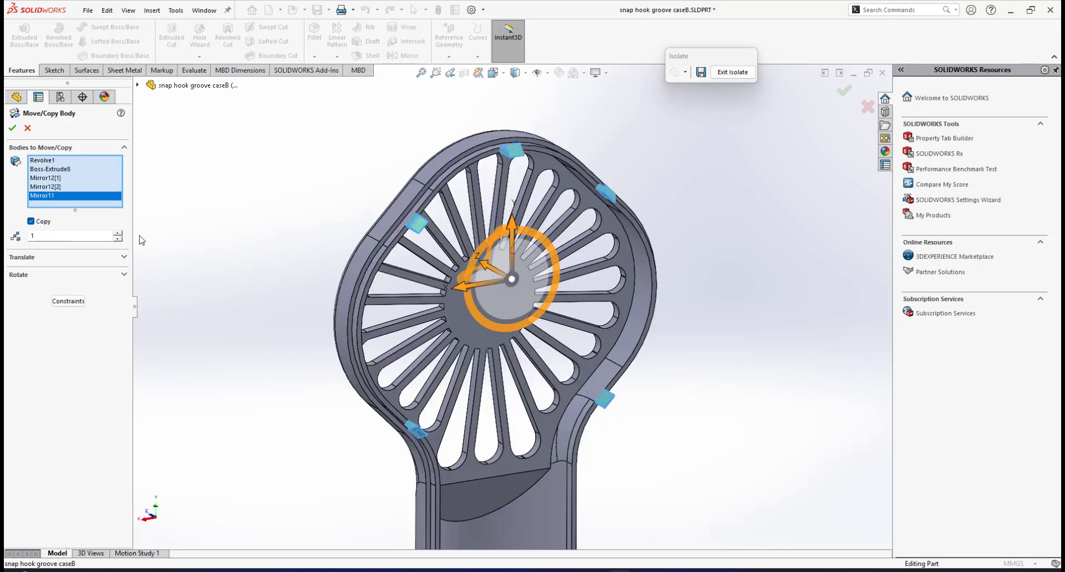
left_click(17, 129)
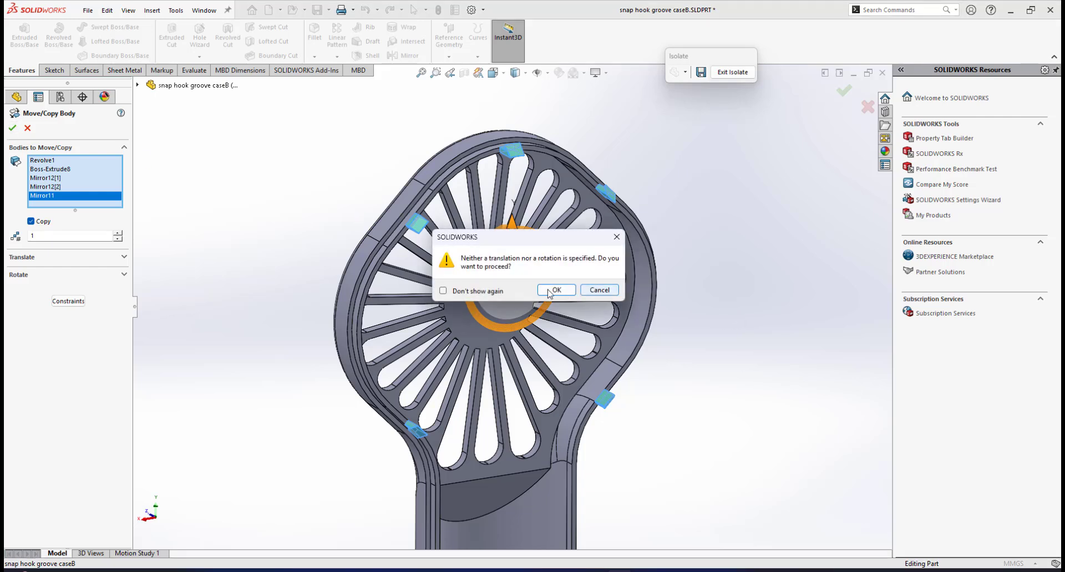
left_click(550, 290)
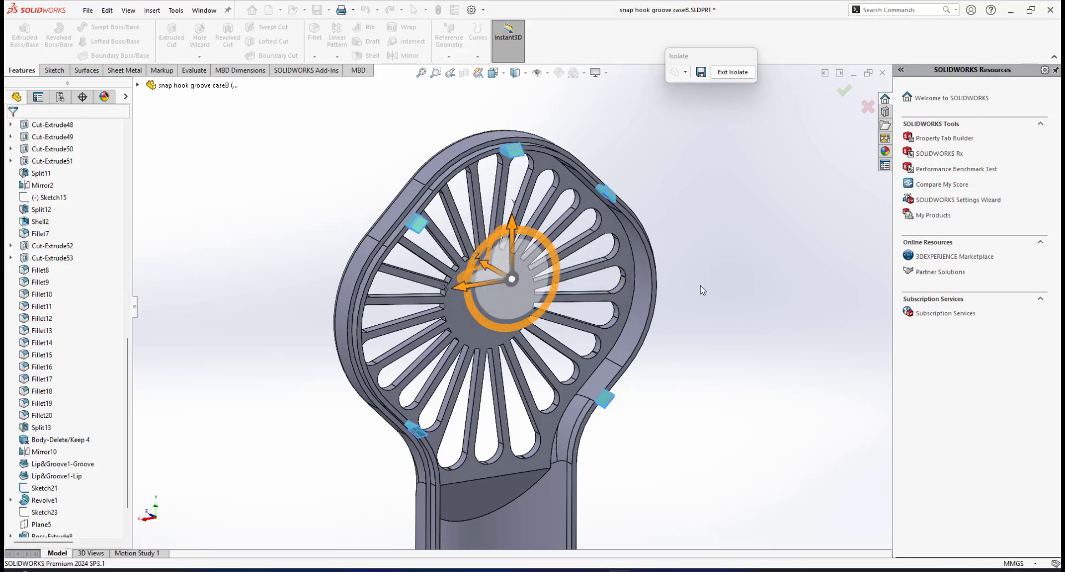
Leave the current isolation and isolate the Lip&Groove1-Lip casing body together with the five original hook bodies.
left_click(729, 72)
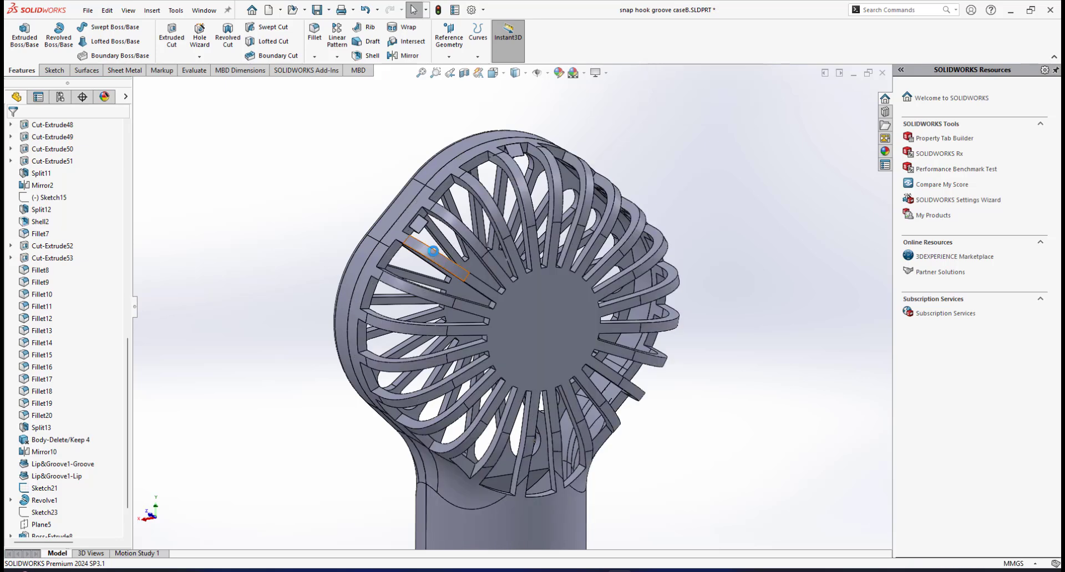
left_click(129, 147)
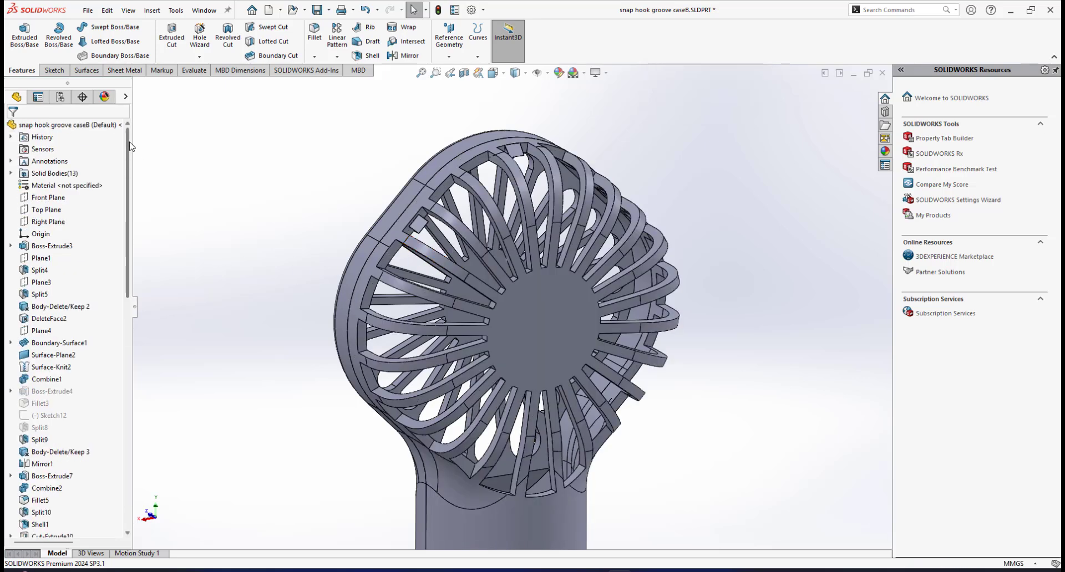
left_click(10, 173)
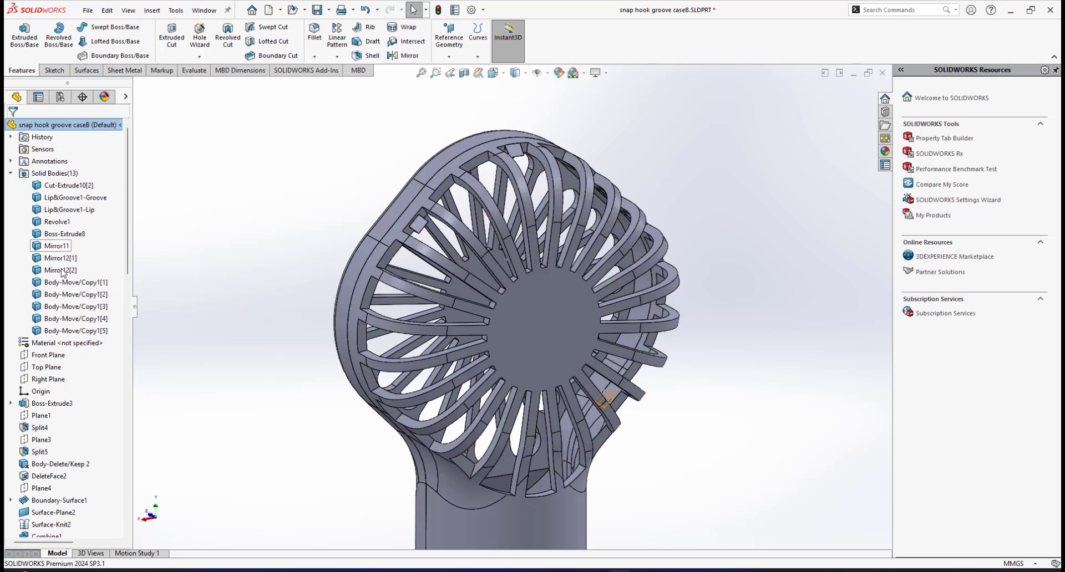
left_click(429, 167)
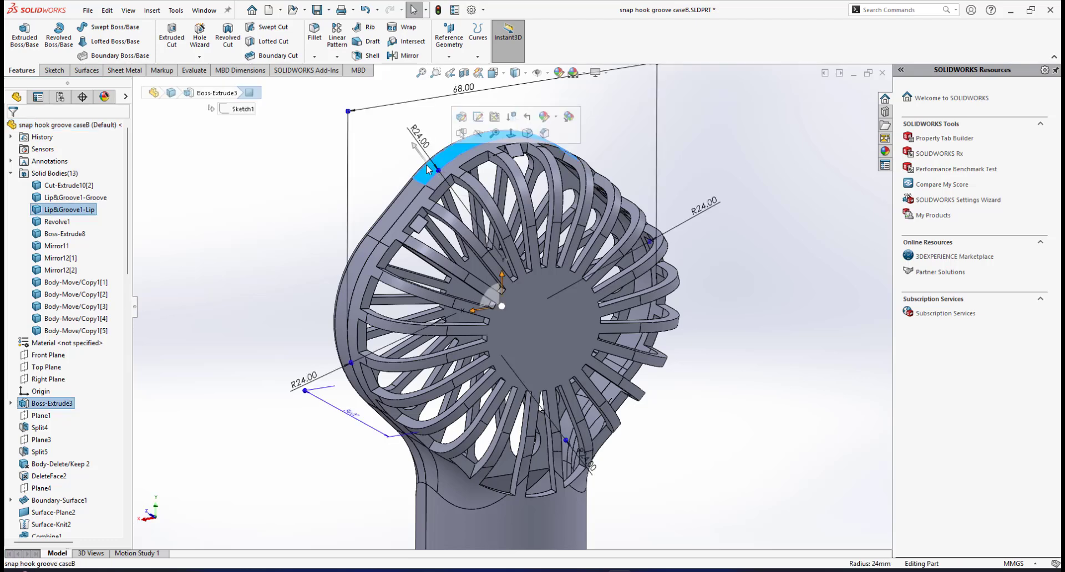
left_click(245, 176)
left_click(81, 212)
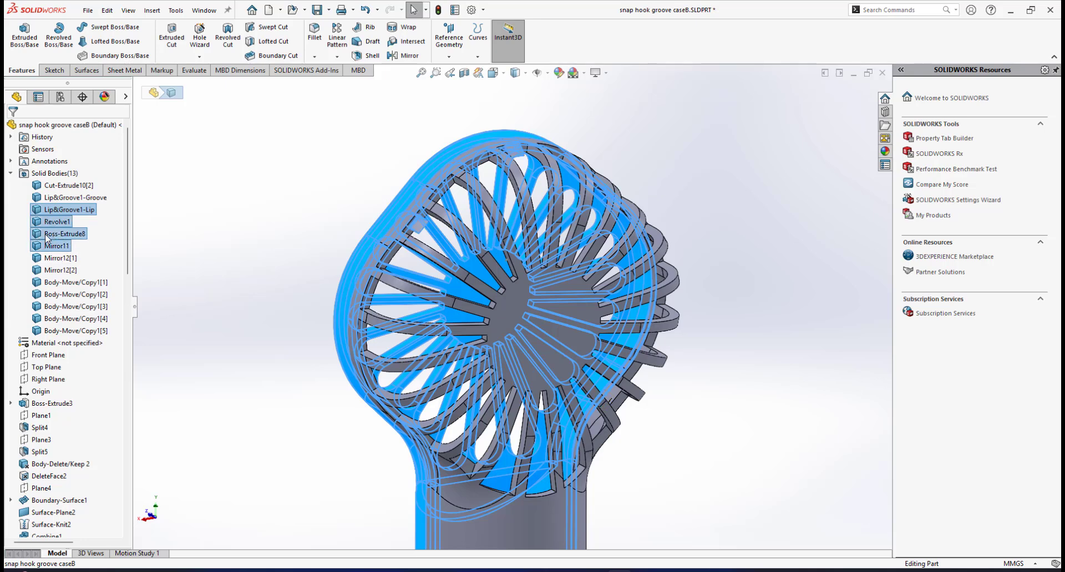
left_click(52, 260, "ctrl")
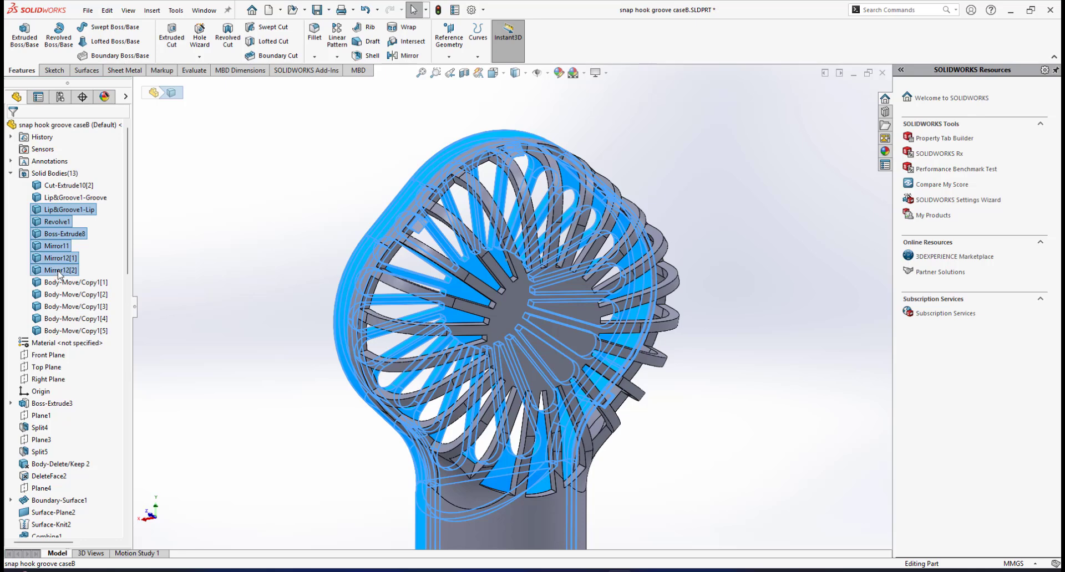
right_click(60, 272)
key("Escape")
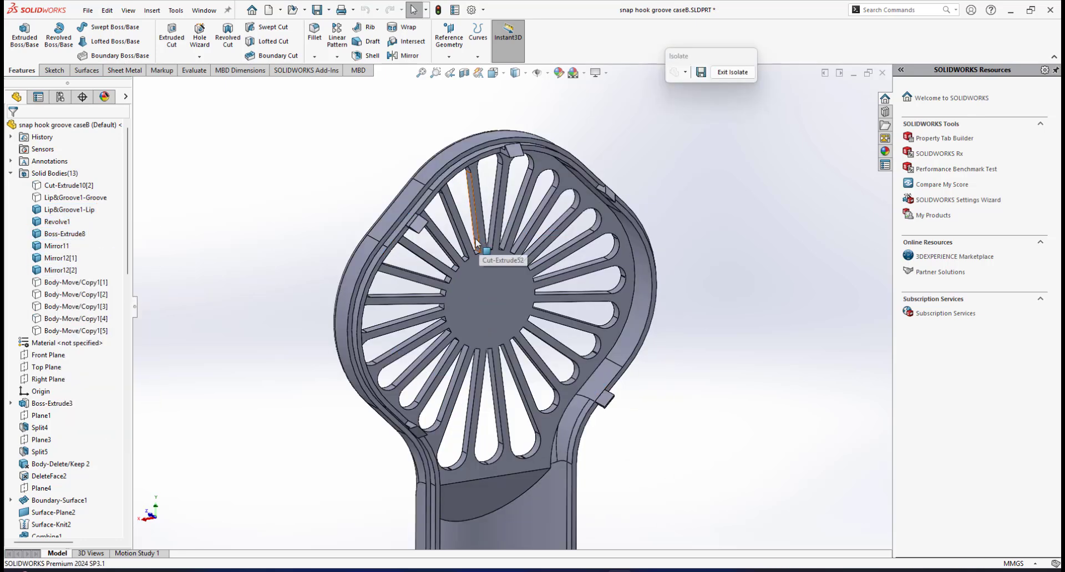
middle_click_drag(476, 241, 490, 223)
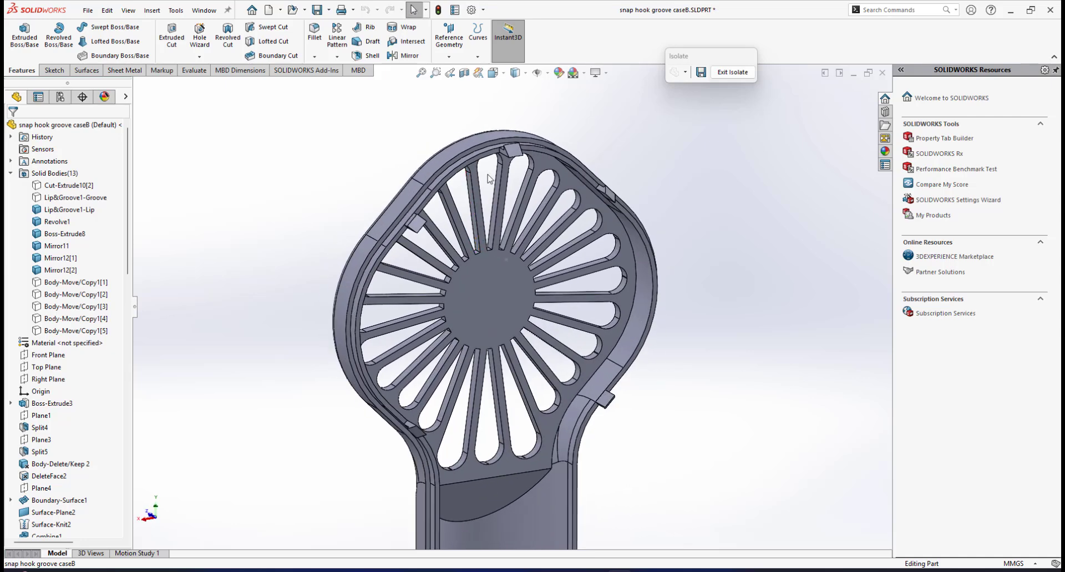
Combine the lip casing half and its five hook bodies into one solid with the Add operation.
left_click(152, 10)
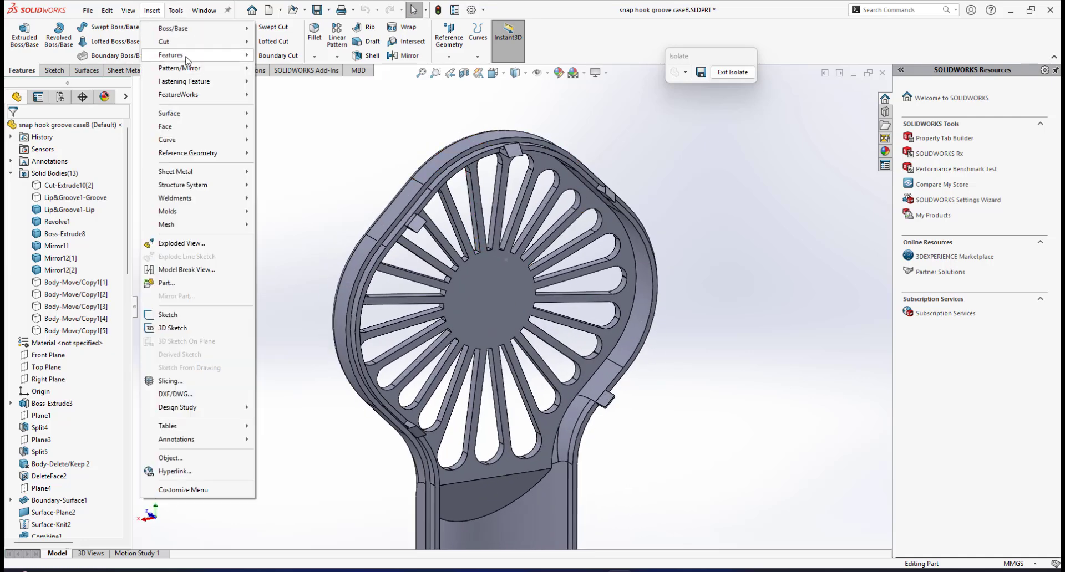
mouse_move(199, 55)
left_click(269, 323)
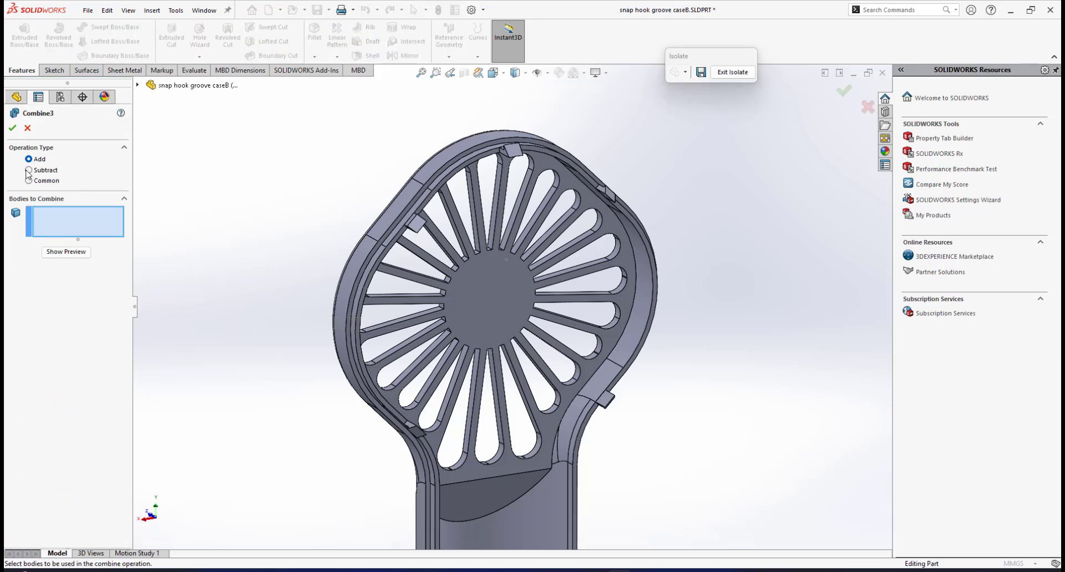
left_click(465, 166)
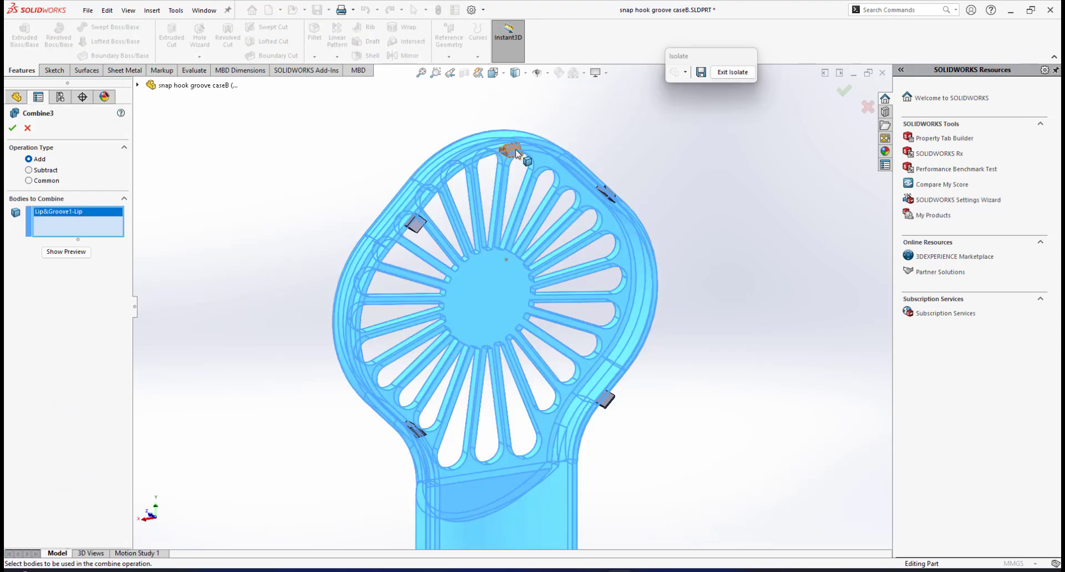
left_click(610, 197)
left_click(611, 198)
left_click(416, 229)
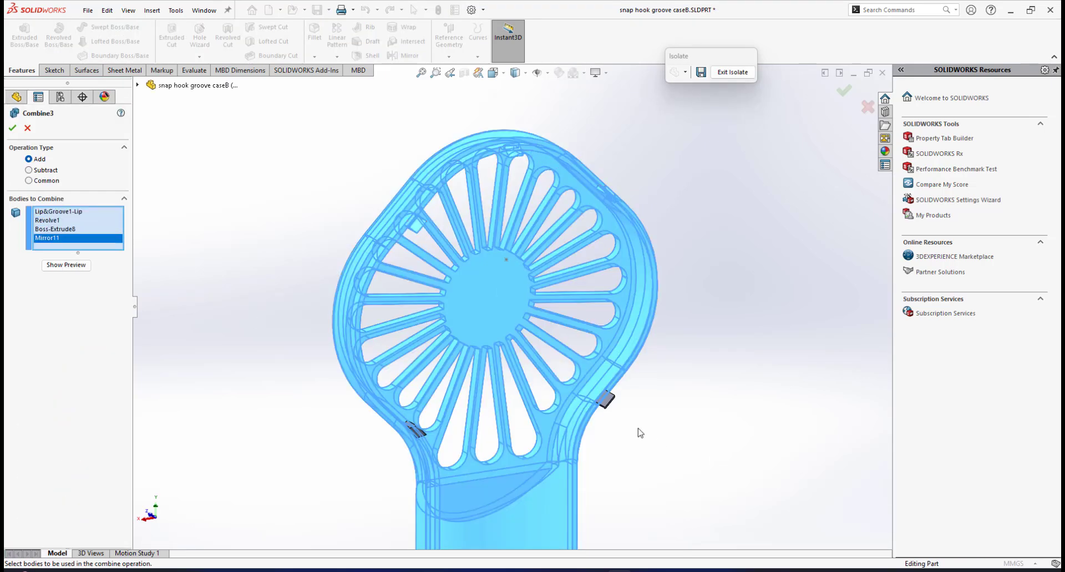
left_click(607, 405)
left_click(413, 433)
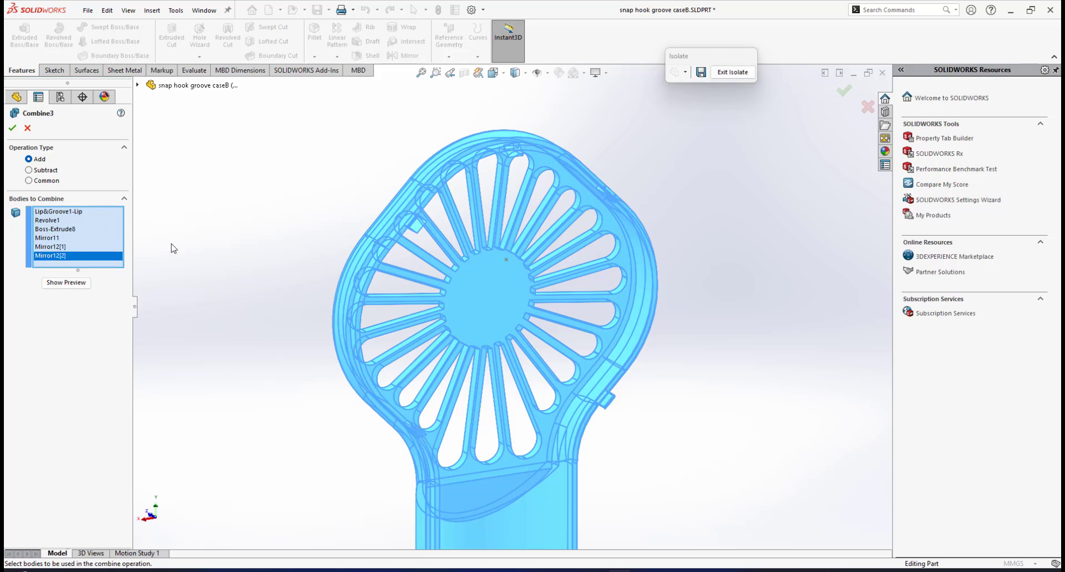
left_click(13, 129)
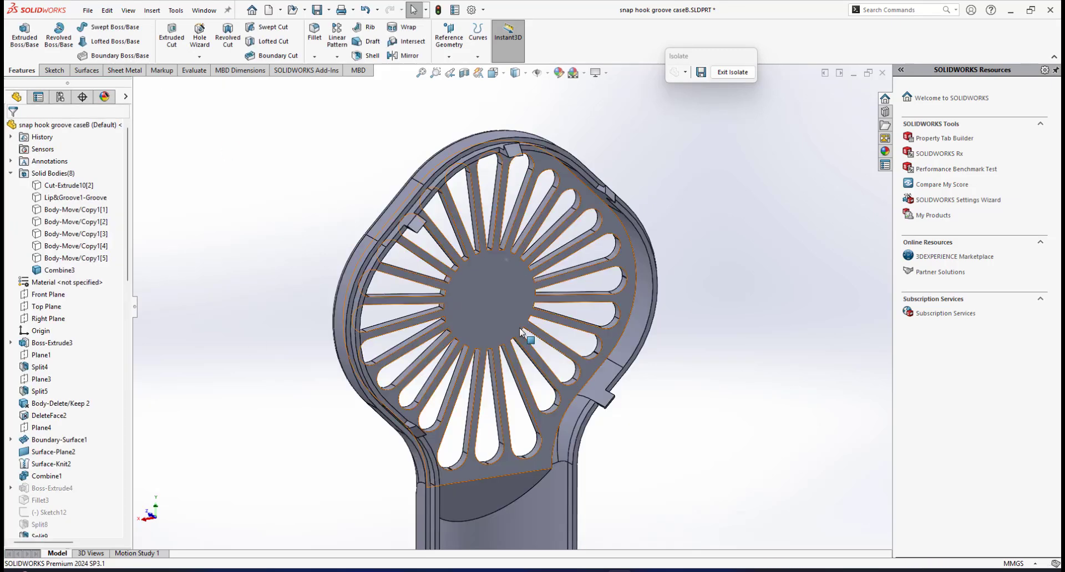
Exit isolation and isolate the Lip&Groove1-Groove body together with the five copied hook bodies, Body-Move/Copy1[1] to [5].
middle_click_drag(488, 244, 528, 337)
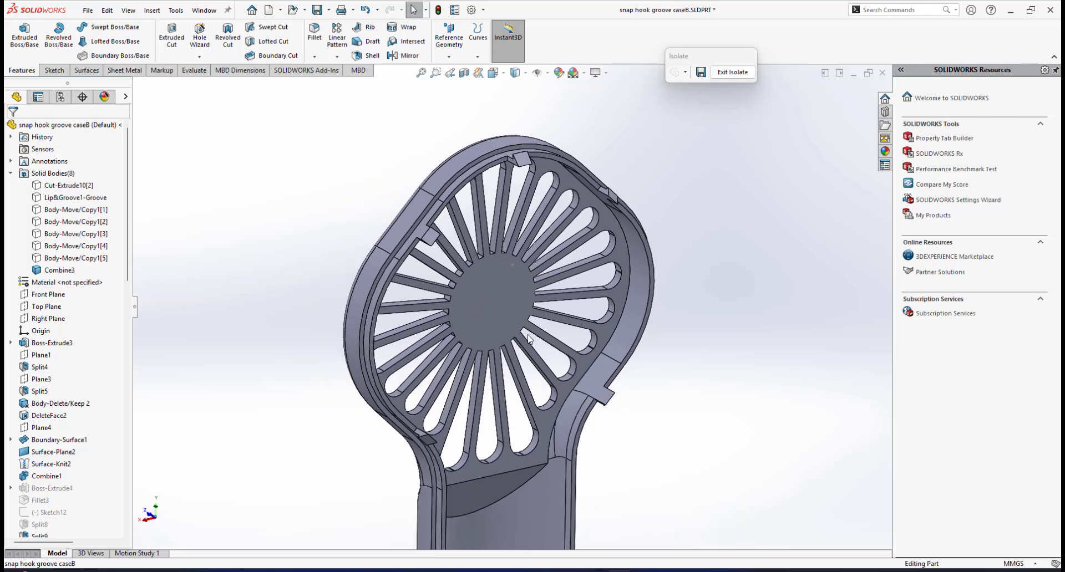
left_click(727, 72)
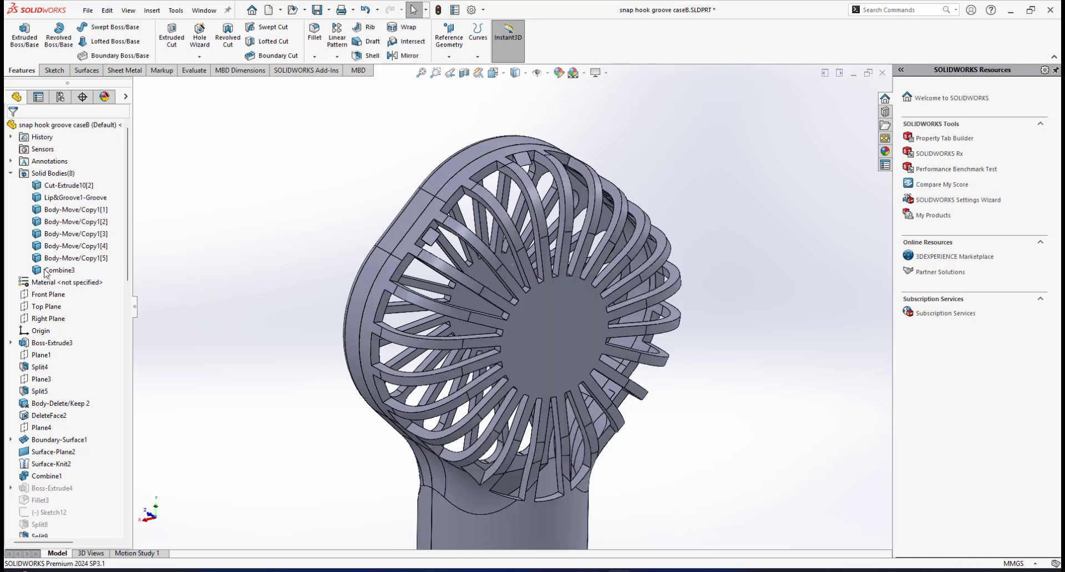
left_click(61, 198)
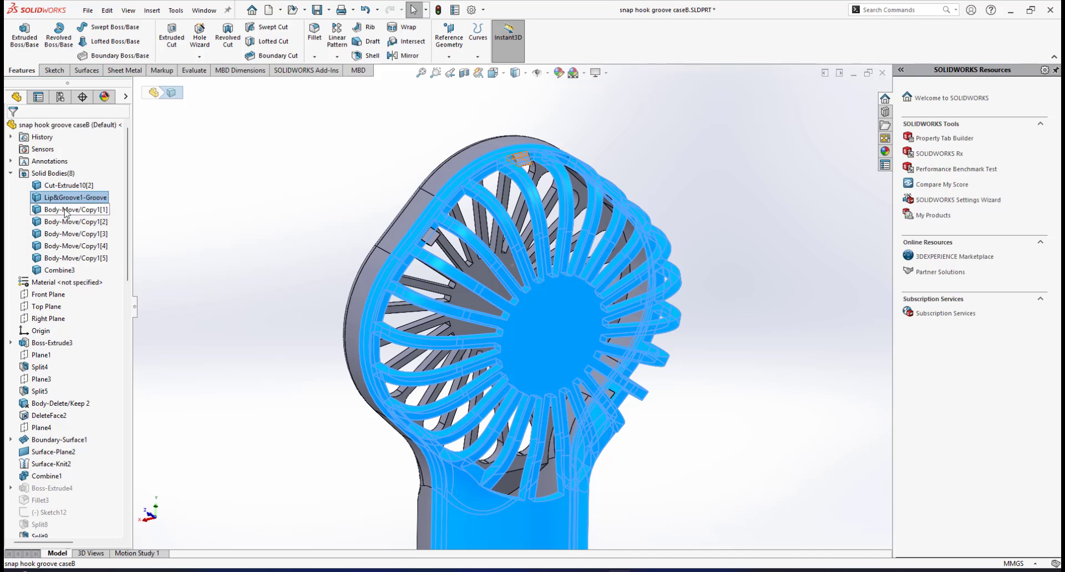
left_click(68, 210, "ctrl")
left_click(69, 222, "ctrl")
left_click(70, 234, "ctrl")
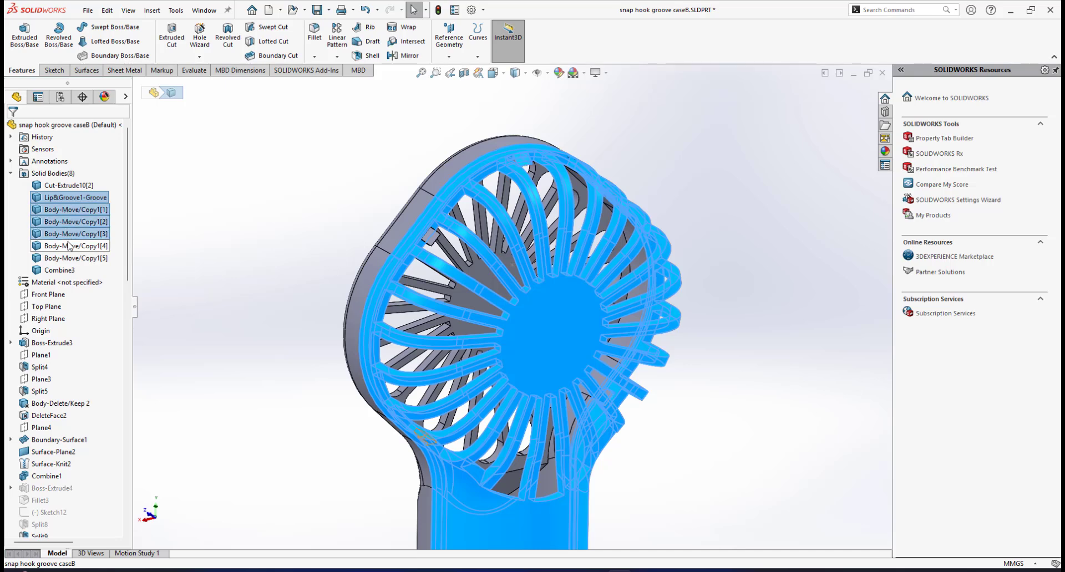
left_click(71, 246, "ctrl")
left_click(70, 258, "ctrl")
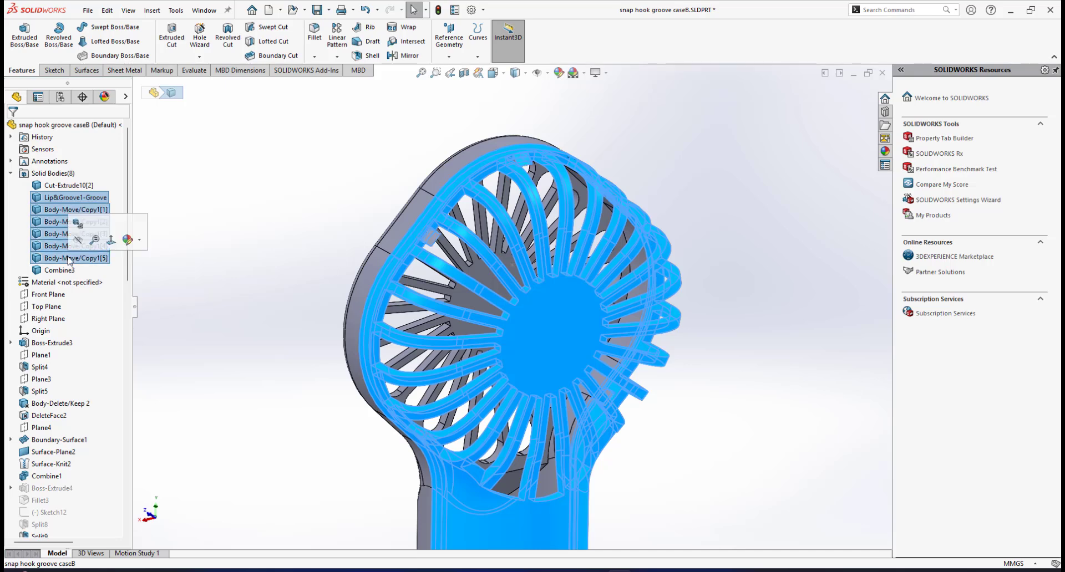
right_click(54, 199)
left_click(198, 248)
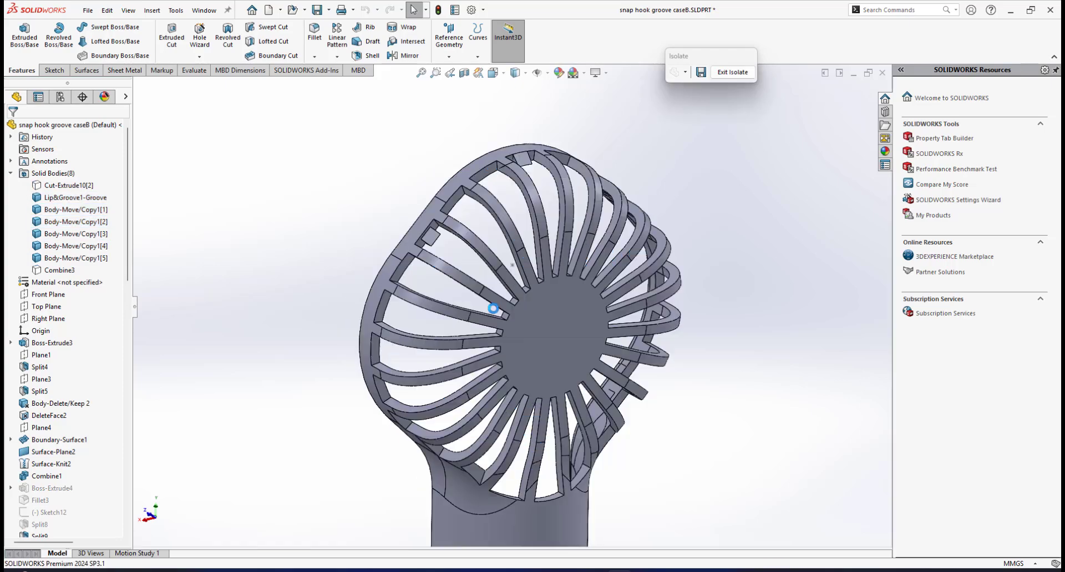
Start combining bodies with the Subtract operation, using the Lip&Groove1-Groove casing half as the main body.
middle_click_drag(467, 300, 500, 296)
scroll(430, 290, "down", 2)
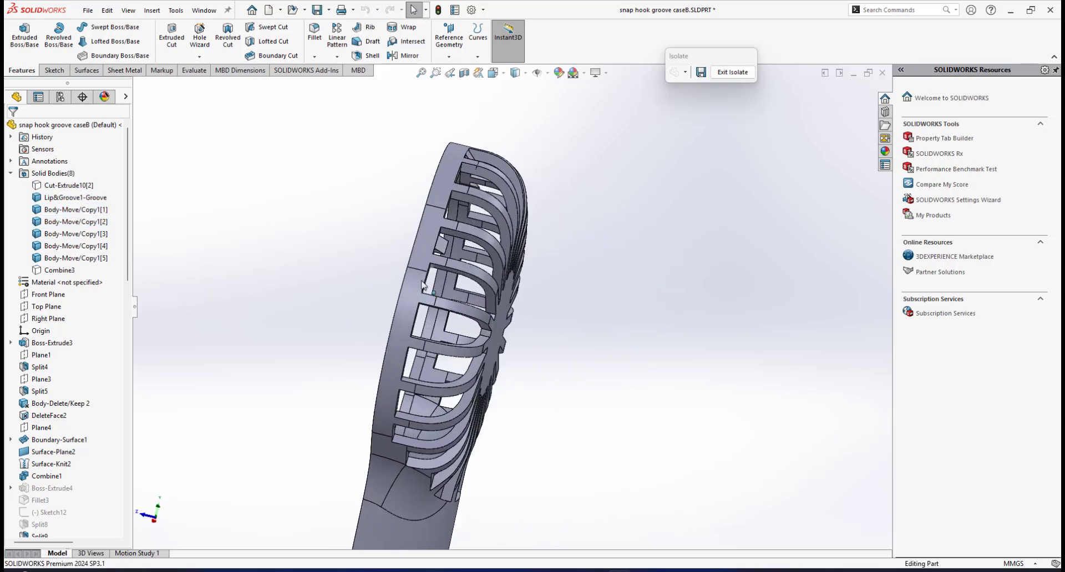
middle_click_drag(431, 290, 471, 285)
scroll(367, 294, "up", 4)
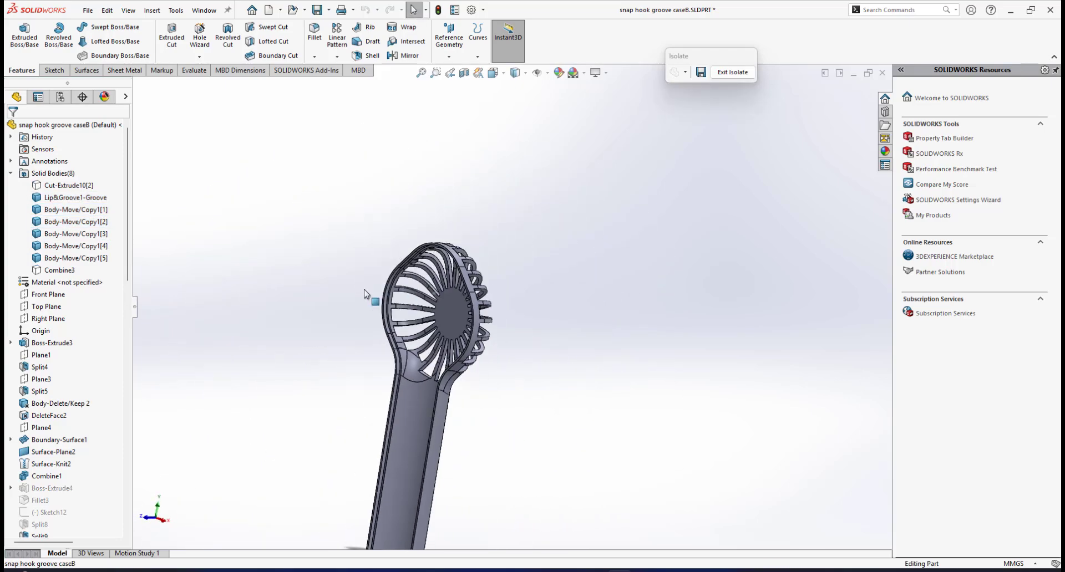
middle_click_drag(367, 295, 426, 282)
scroll(438, 318, "down", 2)
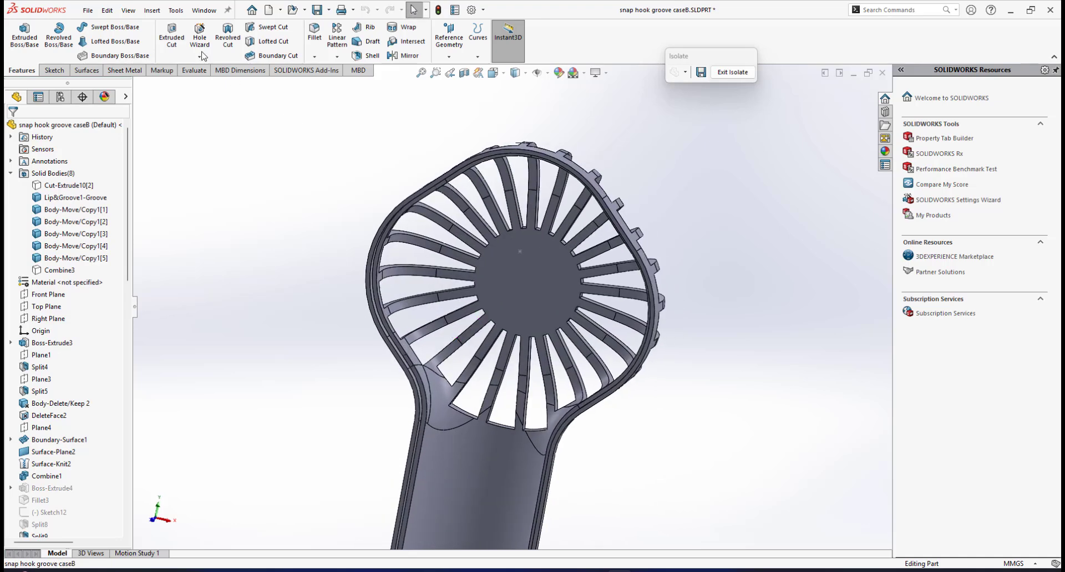
left_click(150, 12)
mouse_move(183, 64)
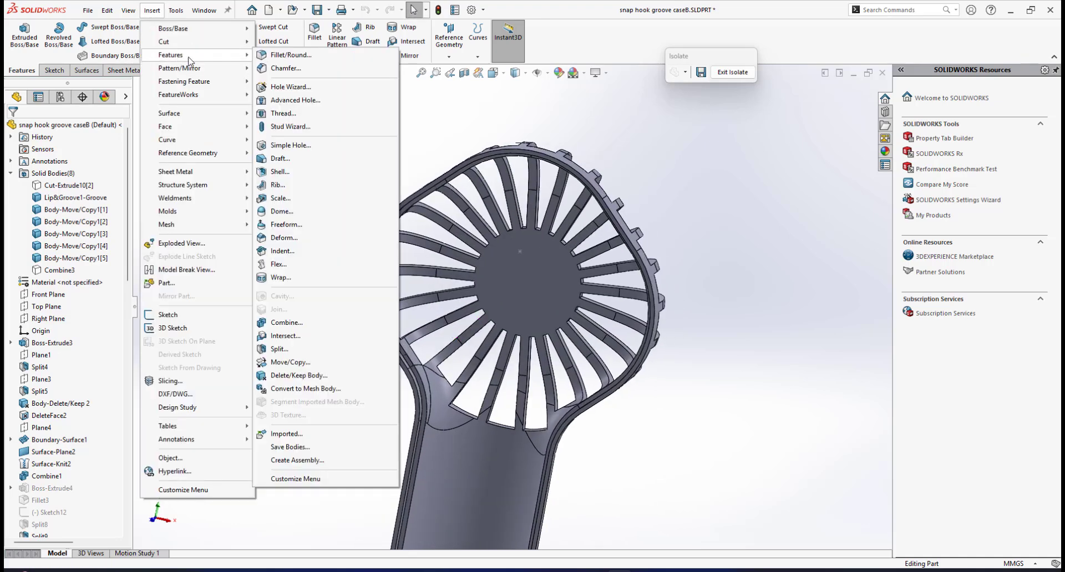
left_click(305, 324)
left_click(28, 170)
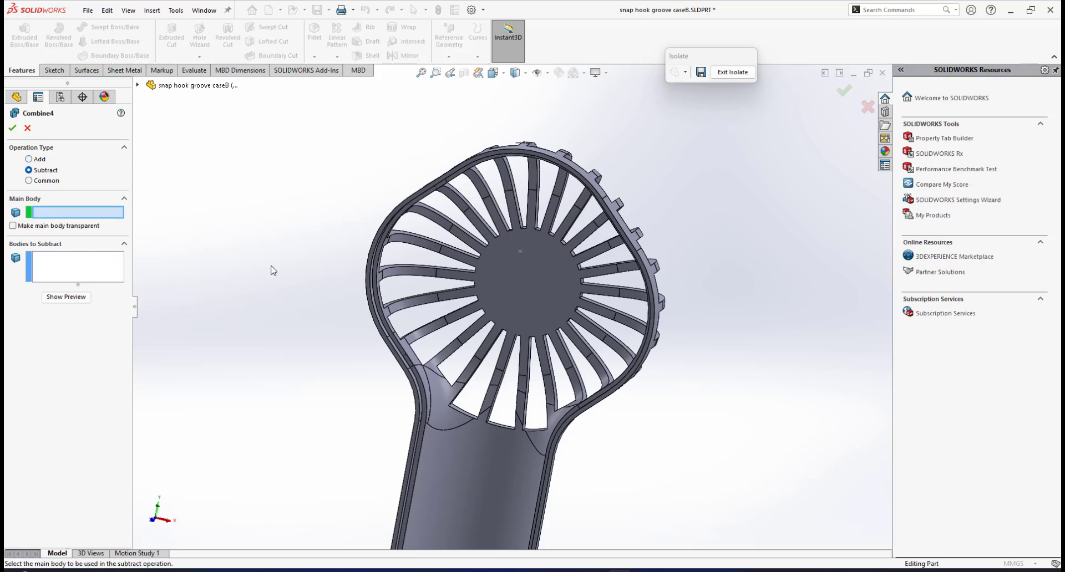
left_click(517, 257)
Add the three copied hook bodies around the upper rim of the fan head to the bodies to subtract.
scroll(547, 226, "down", 1)
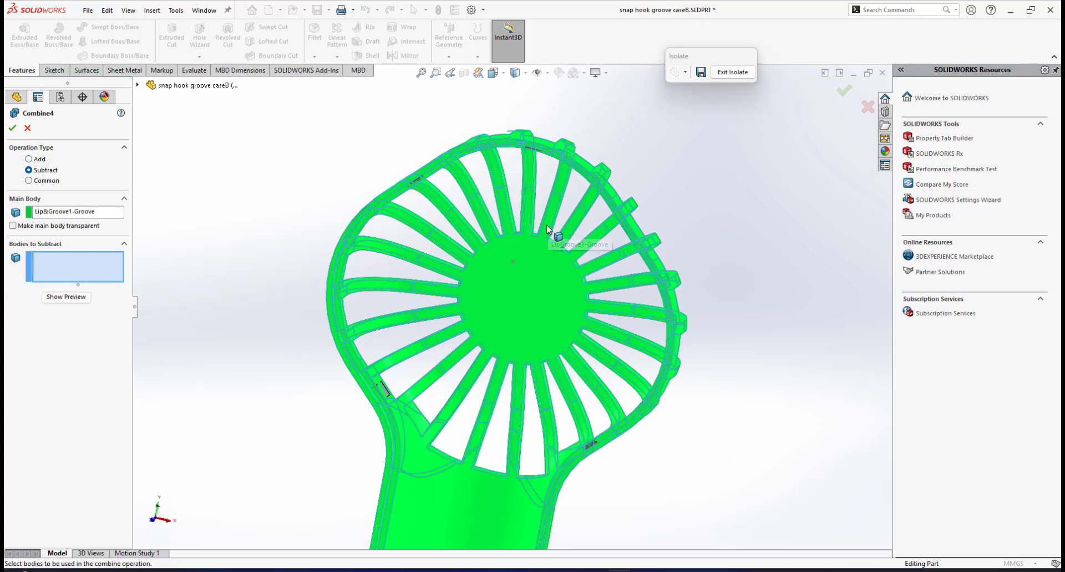
middle_click_drag(547, 228, 568, 176)
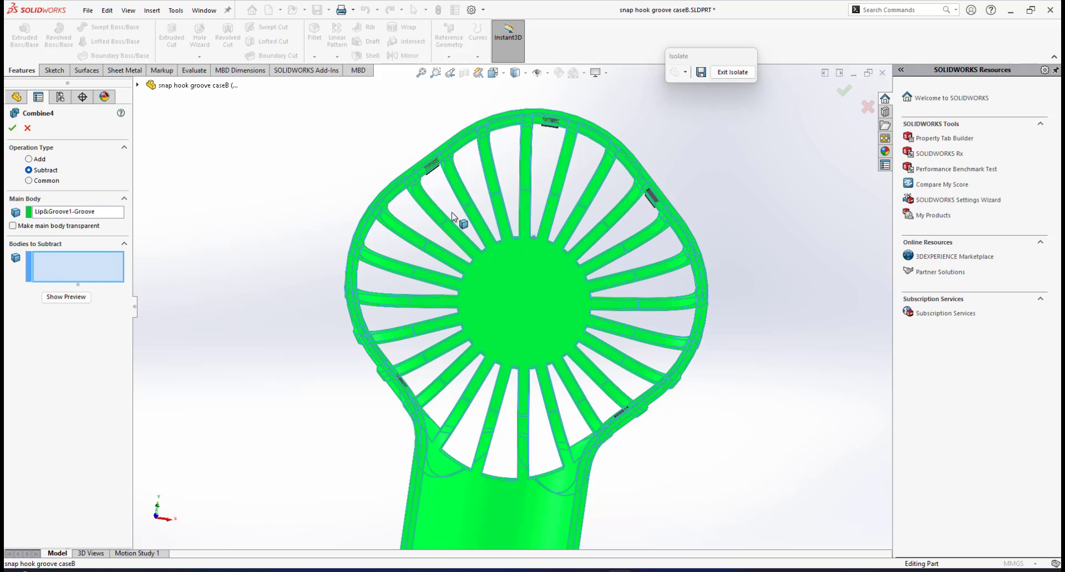
middle_click_drag(618, 172, 628, 162)
scroll(628, 162, "down", 2)
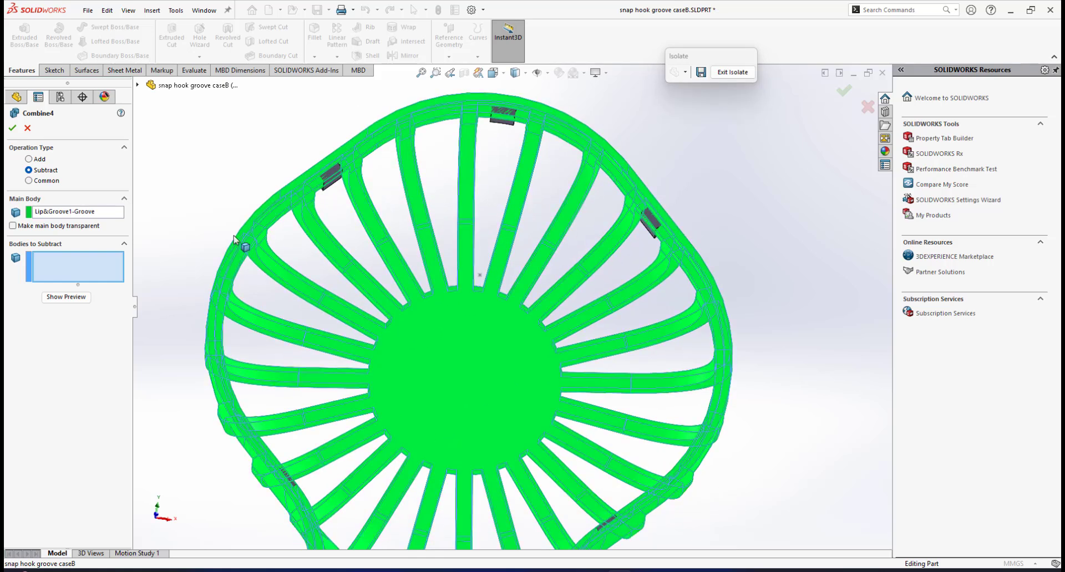
middle_click_drag(489, 222, 555, 215)
scroll(549, 222, "up", 2)
scroll(555, 215, "down", 2)
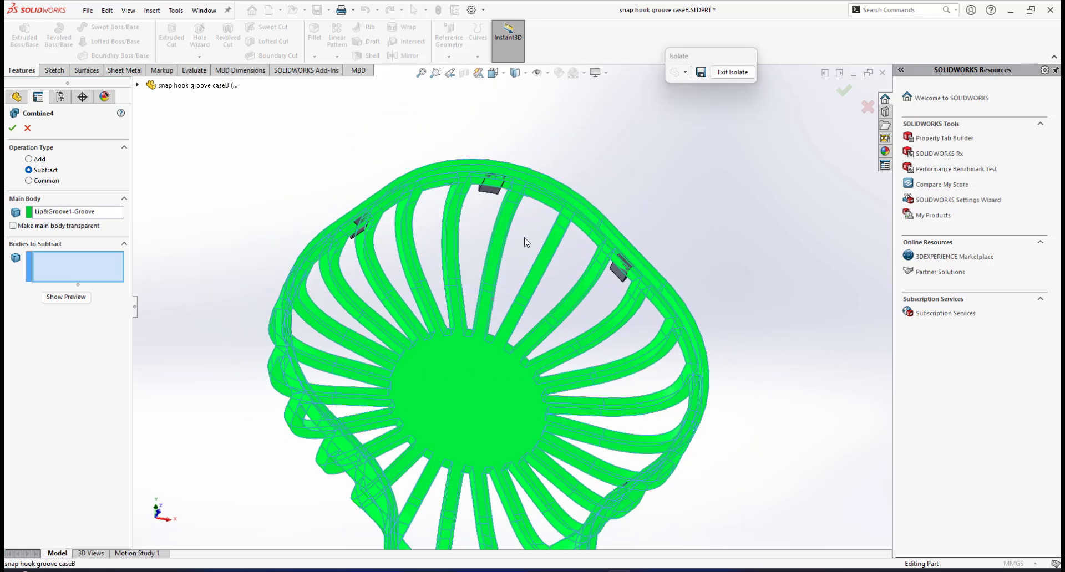
left_click(622, 279)
left_click(490, 189)
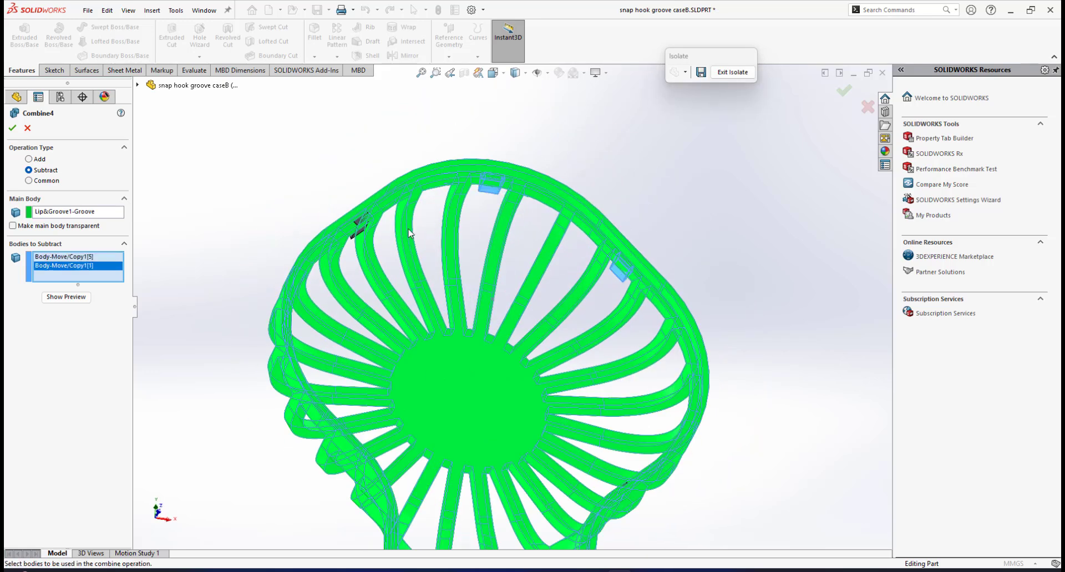
left_click(360, 233)
Add the two copied hook bodies near the handle neck to the subtraction and complete the Combine feature.
middle_click_drag(359, 233, 542, 349)
scroll(537, 394, "down", 5)
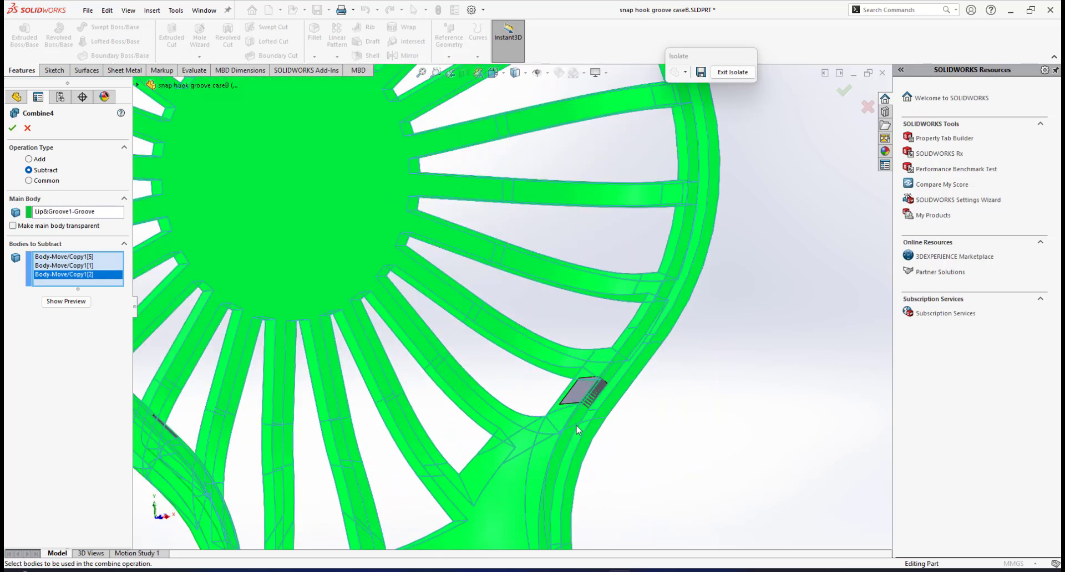
left_click(578, 396)
scroll(554, 383, "up", 5)
scroll(517, 364, "down", 8)
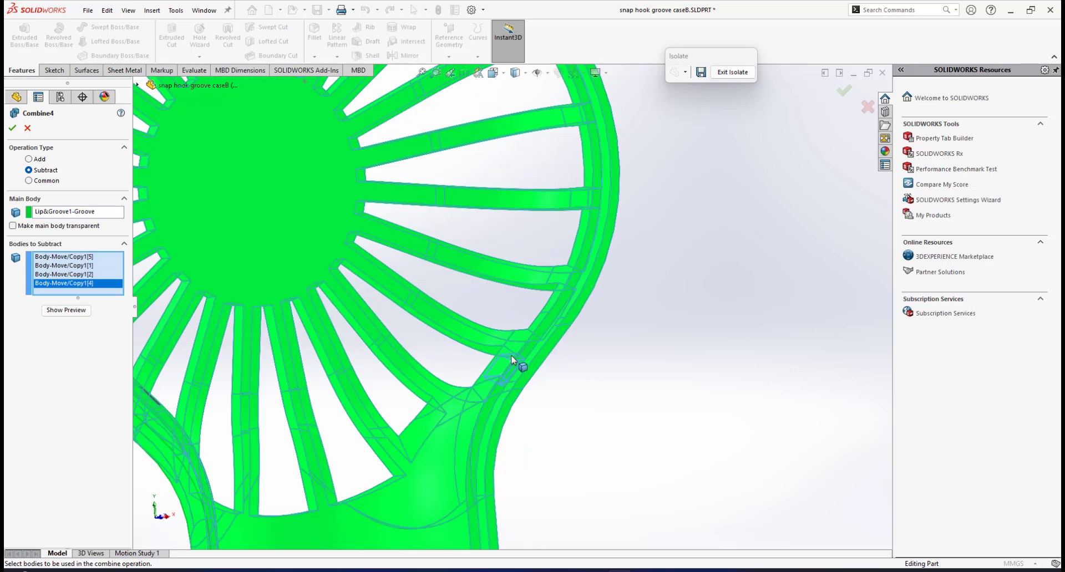
middle_click_drag(478, 361, 520, 361)
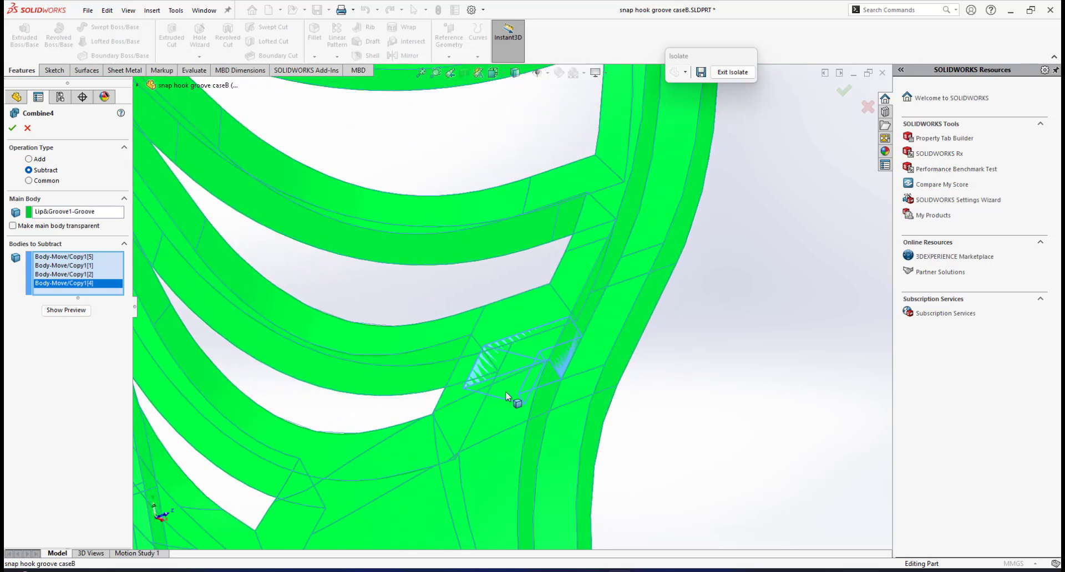
middle_click_drag(528, 347, 321, 368)
scroll(442, 388, "up", 3)
scroll(447, 356, "up", 2)
scroll(238, 371, "down", 2)
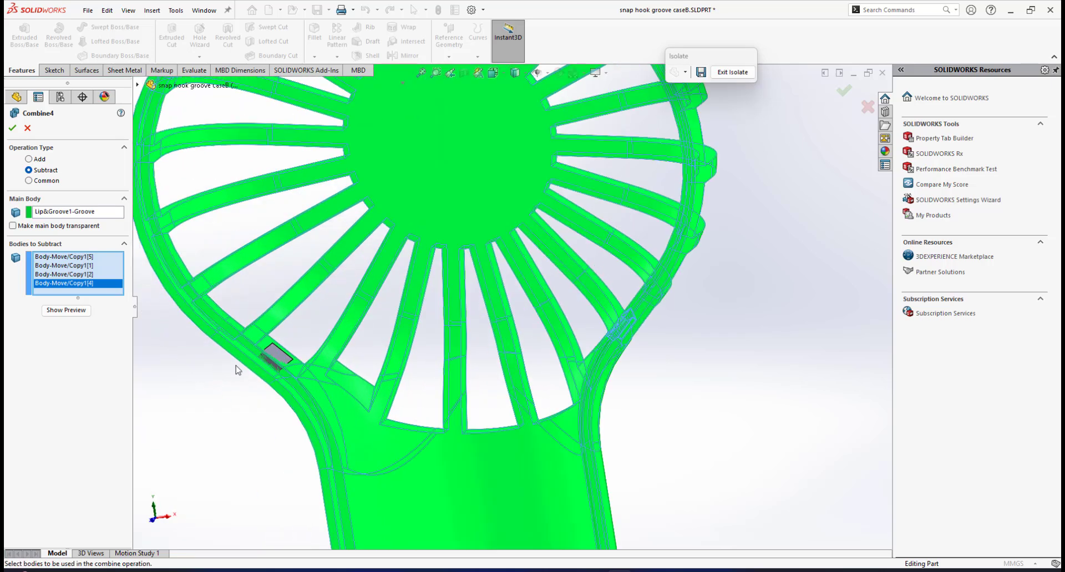
left_click(280, 357)
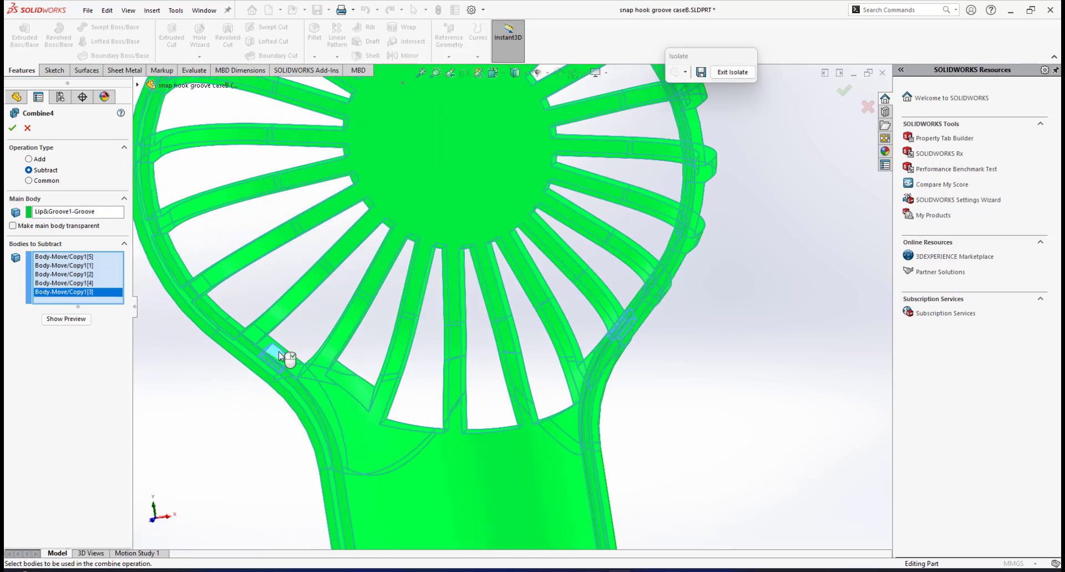
left_click(13, 130)
Exit the isolation to display all casing bodies again.
scroll(368, 290, "up", 3)
middle_click_drag(369, 290, 698, 114)
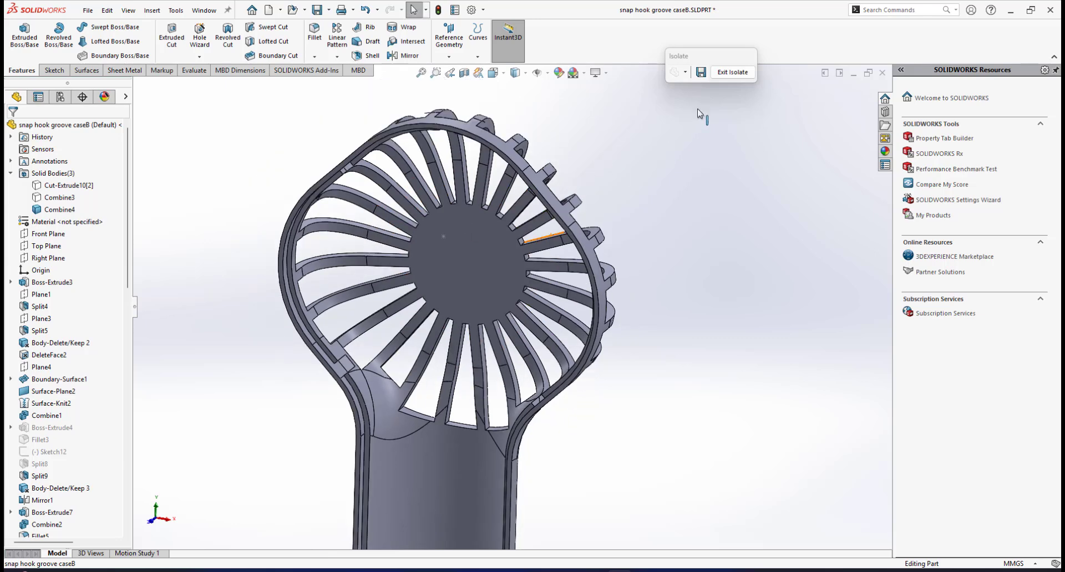
left_click(725, 77)
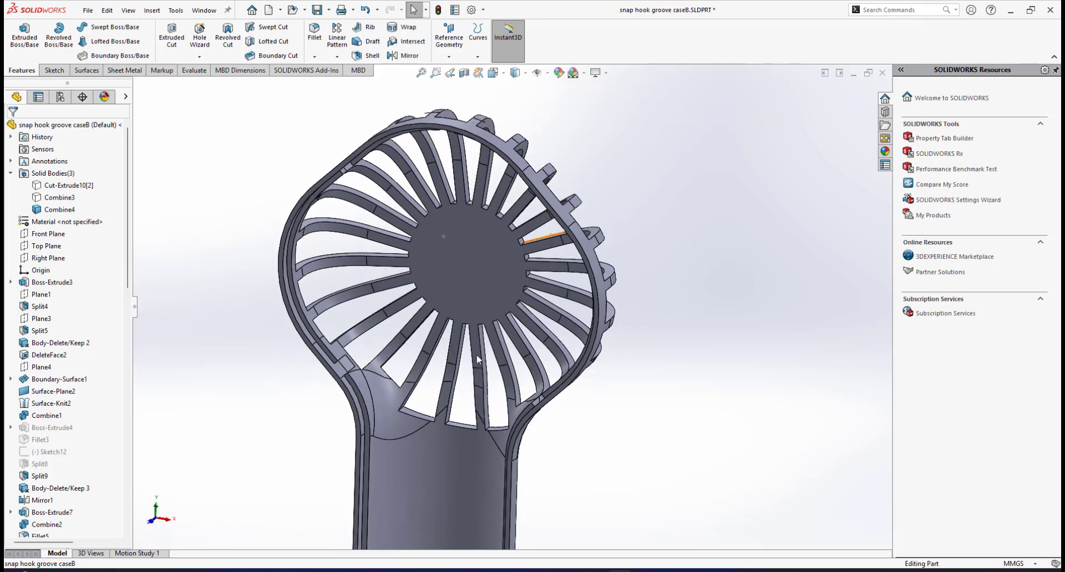
Section the assembled casing along the Right Plane and examine how the upper snap hook fits into its groove.
scroll(478, 353, "down", 3)
middle_click_drag(478, 354, 506, 185)
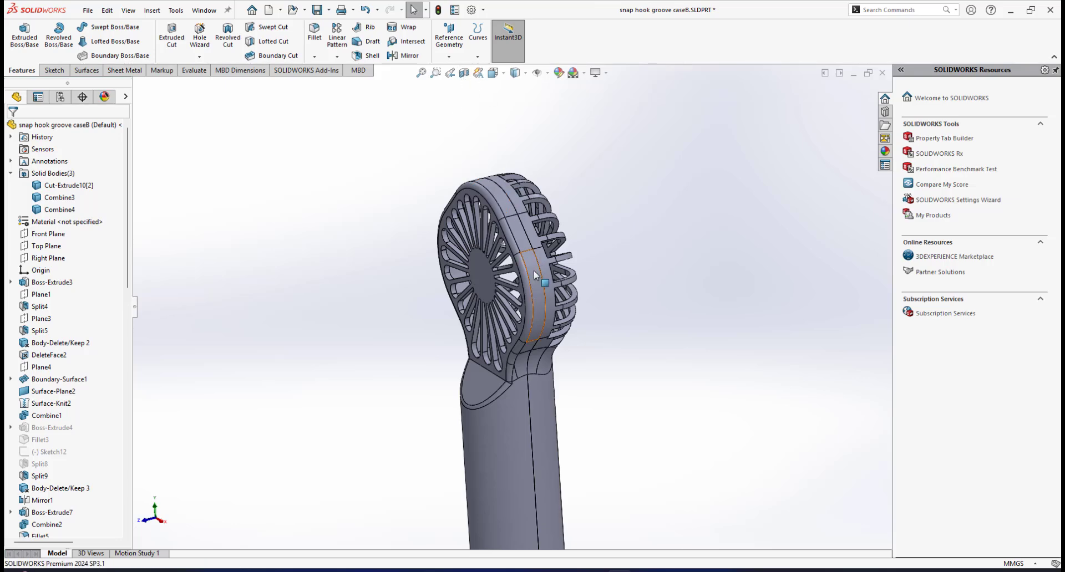
left_click(464, 72)
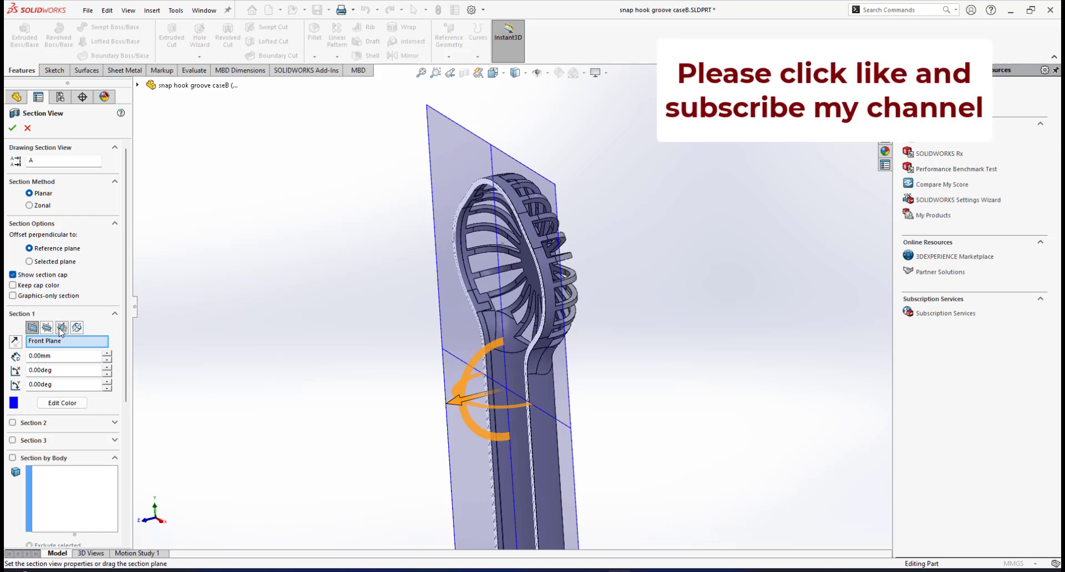
left_click(61, 328)
middle_click_drag(499, 248, 603, 281)
left_click(13, 130)
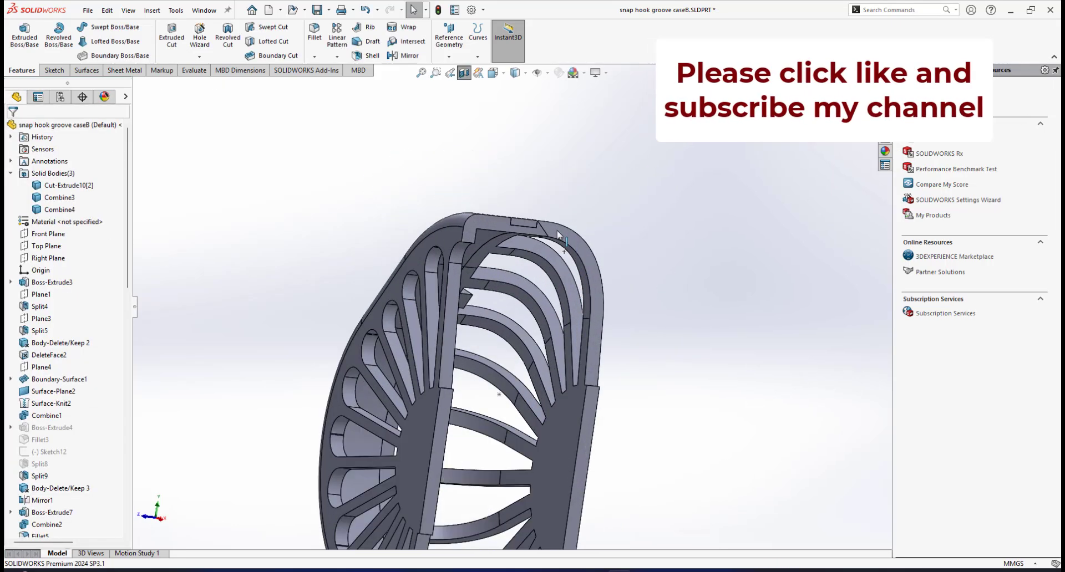
scroll(508, 265, "down", 3)
middle_click_drag(508, 265, 443, 262)
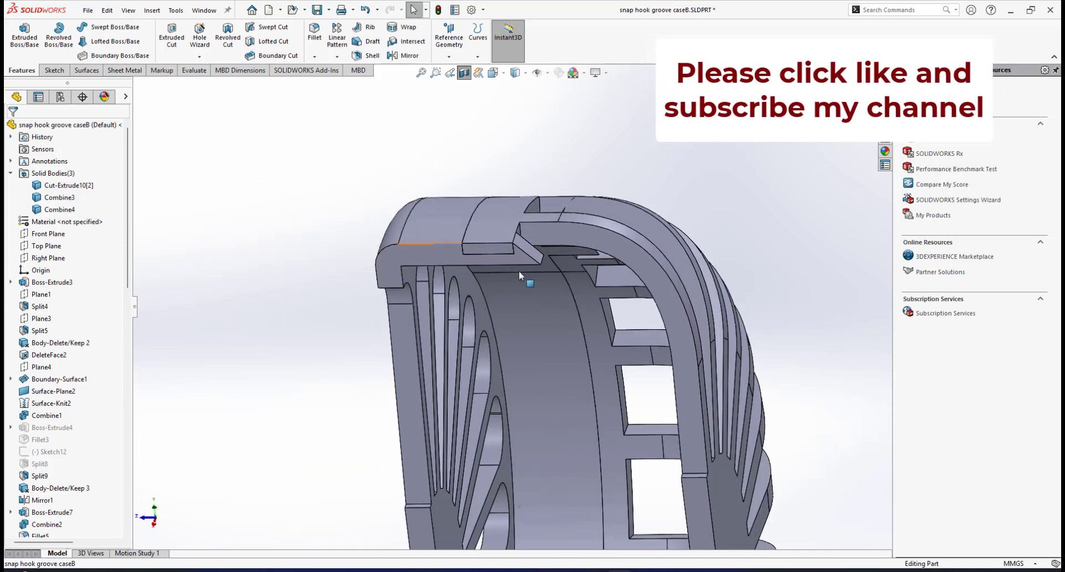